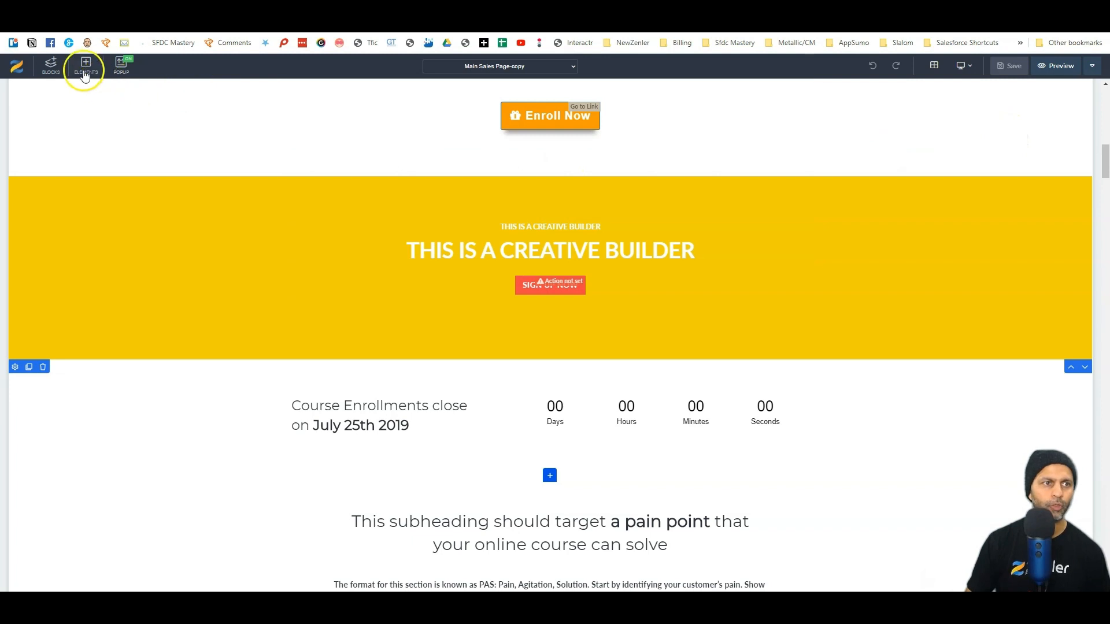
# Insert an empty block between the Enroll Now button and the yellow creative builder section, and add a single-column row to it
pyautogui.click(64, 67)
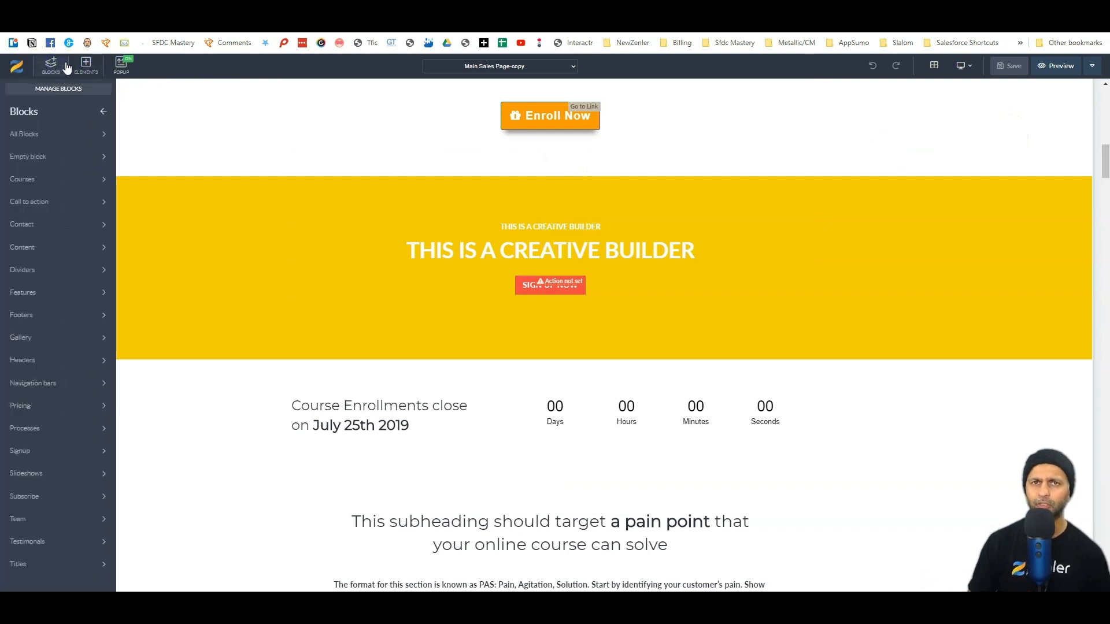
pyautogui.click(68, 156)
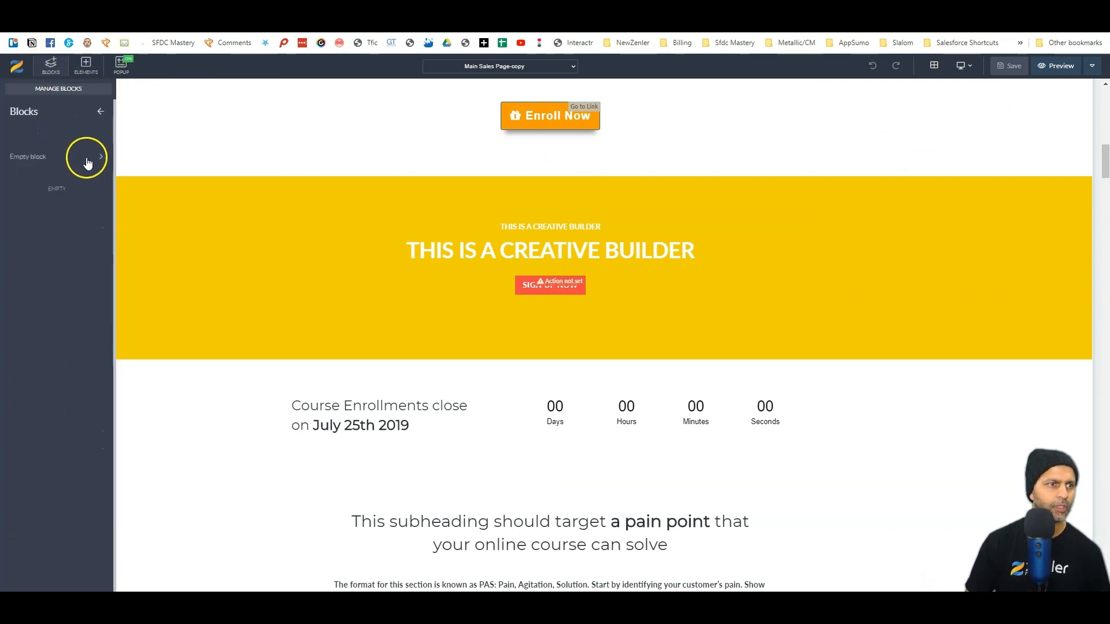
pyautogui.moveTo(64, 173); pyautogui.dragTo(555, 193)
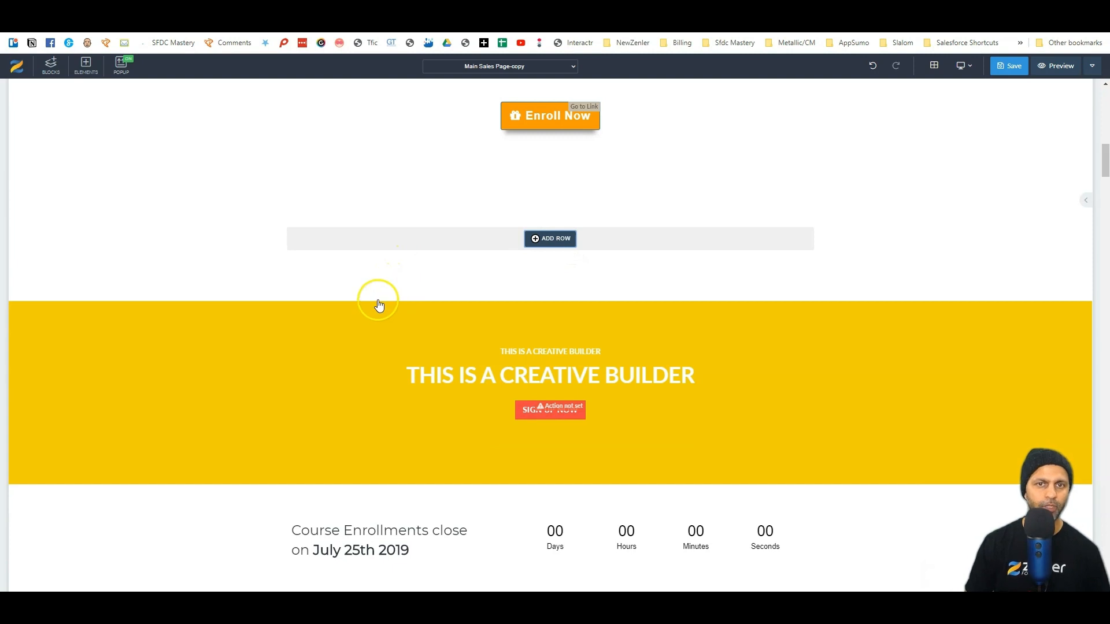
pyautogui.click(540, 239)
pyautogui.click(268, 155)
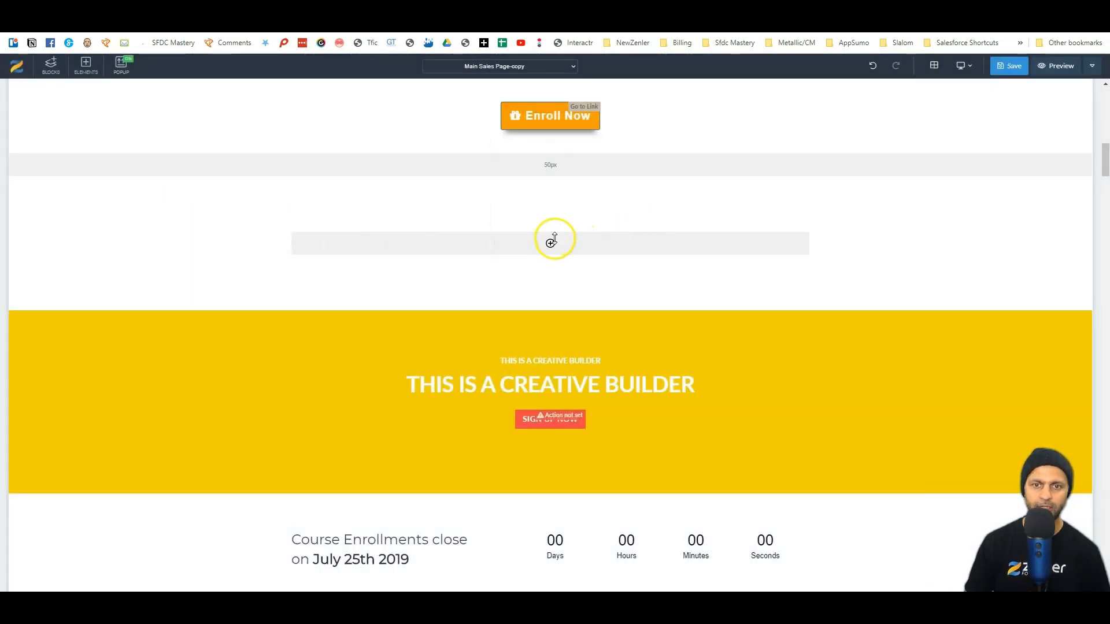
# Add a Custom HTML element to the new row
pyautogui.moveTo(558, 251)
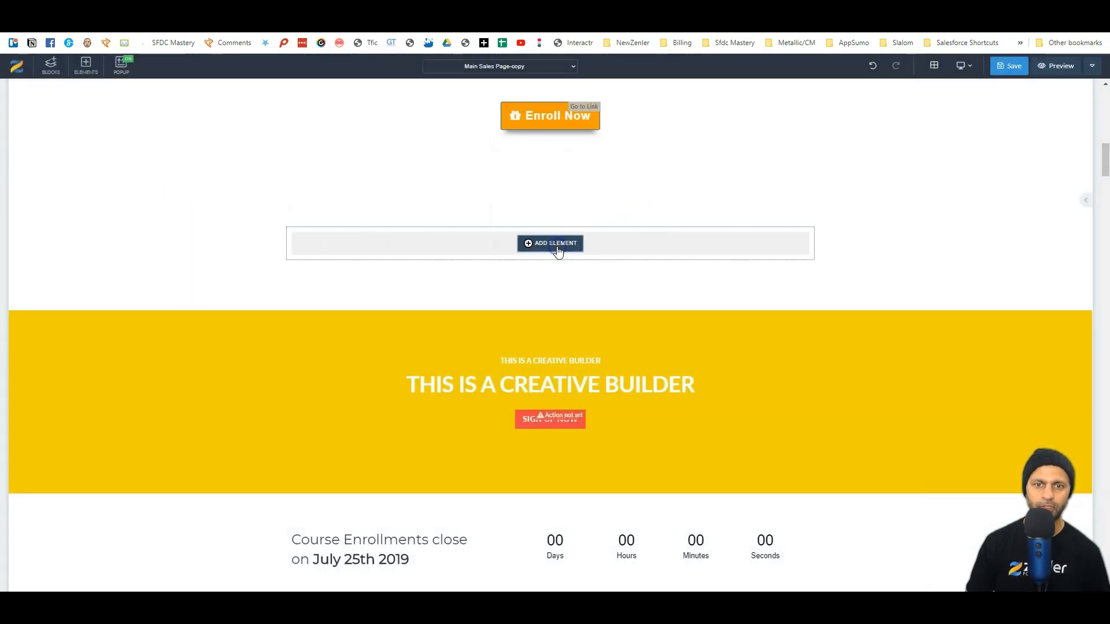
pyautogui.click(559, 249)
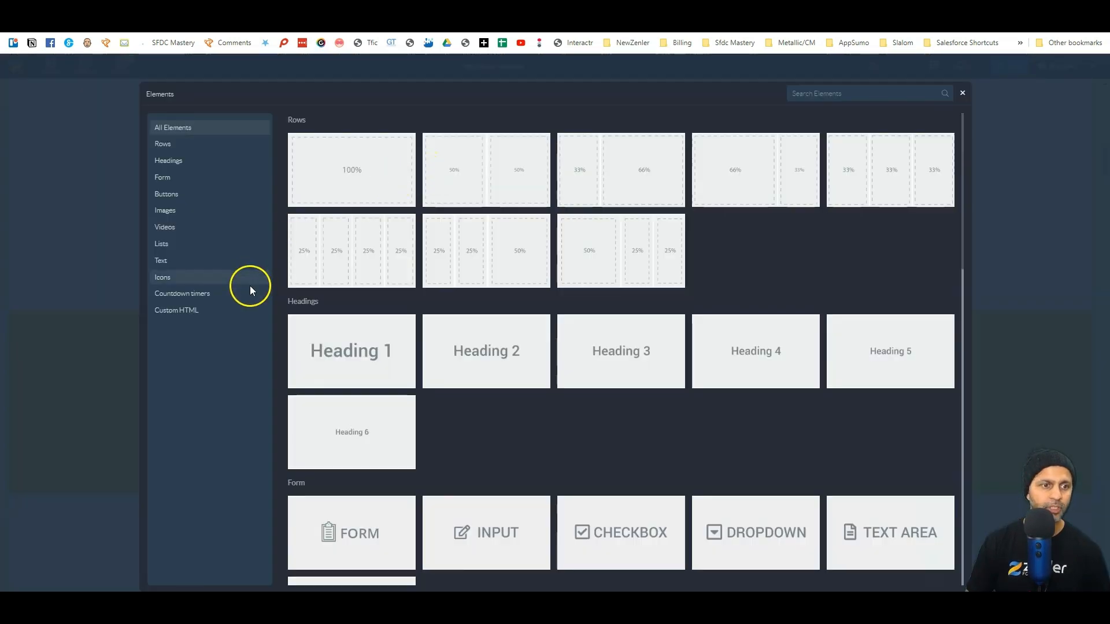
pyautogui.click(179, 310)
pyautogui.click(324, 152)
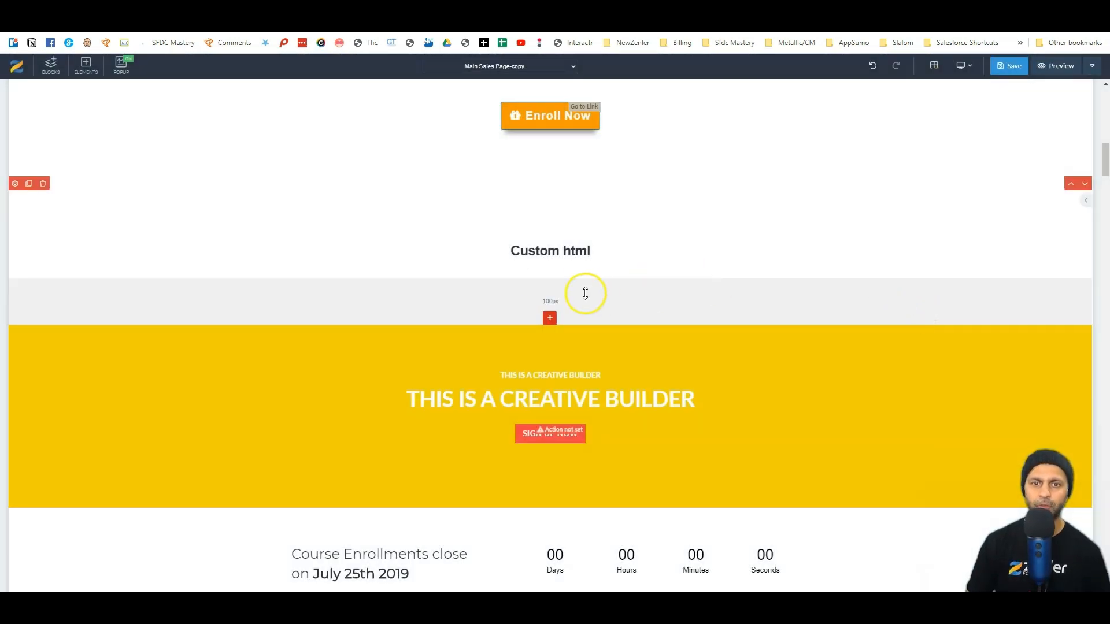
# Replace the Custom HTML element's content with the donate button code copied from PayPal, and save the page
pyautogui.click(576, 254)
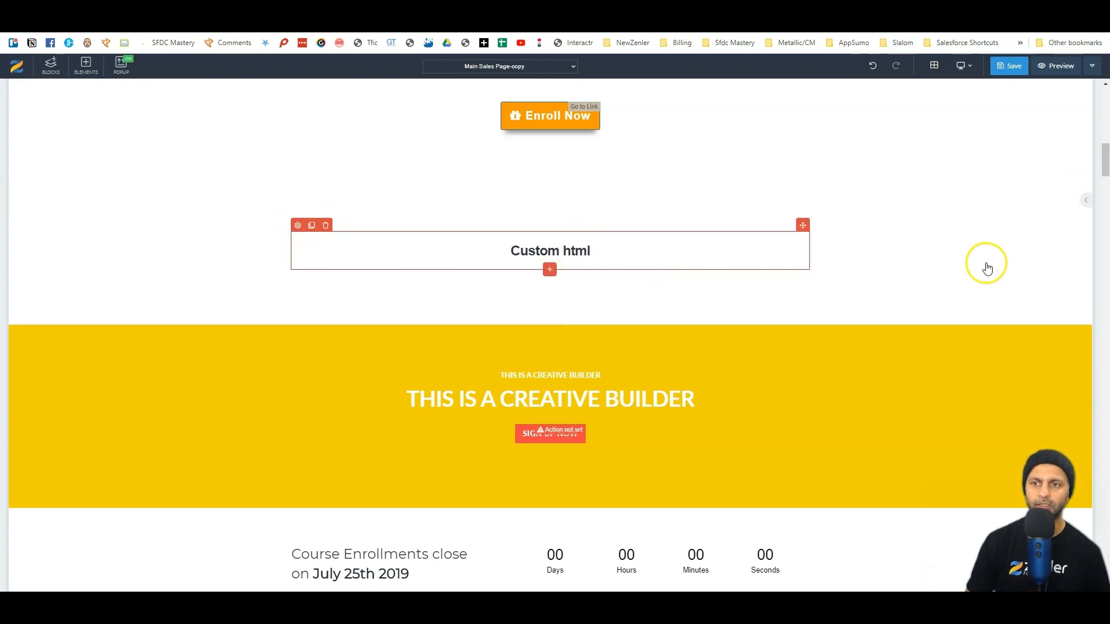
pyautogui.click(627, 266)
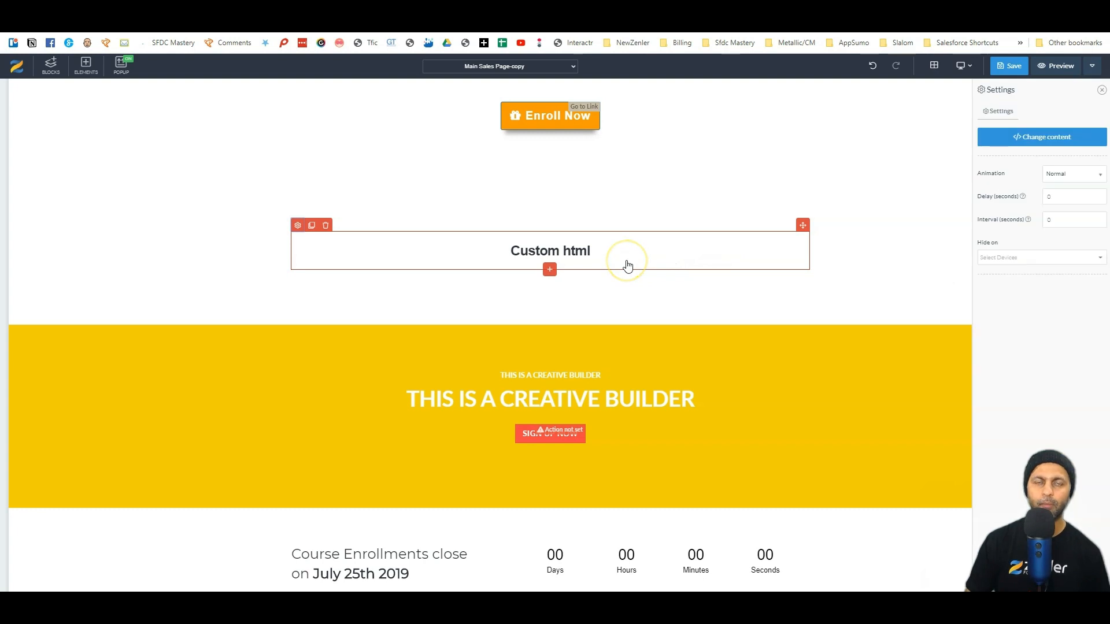
pyautogui.click(1056, 138)
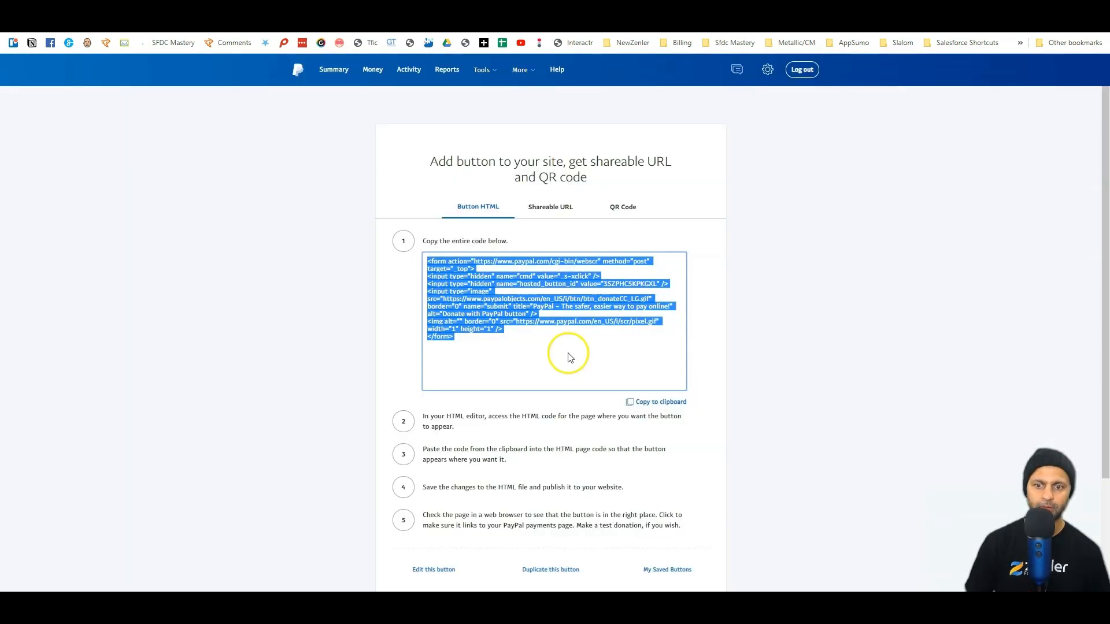
pyautogui.click(670, 403)
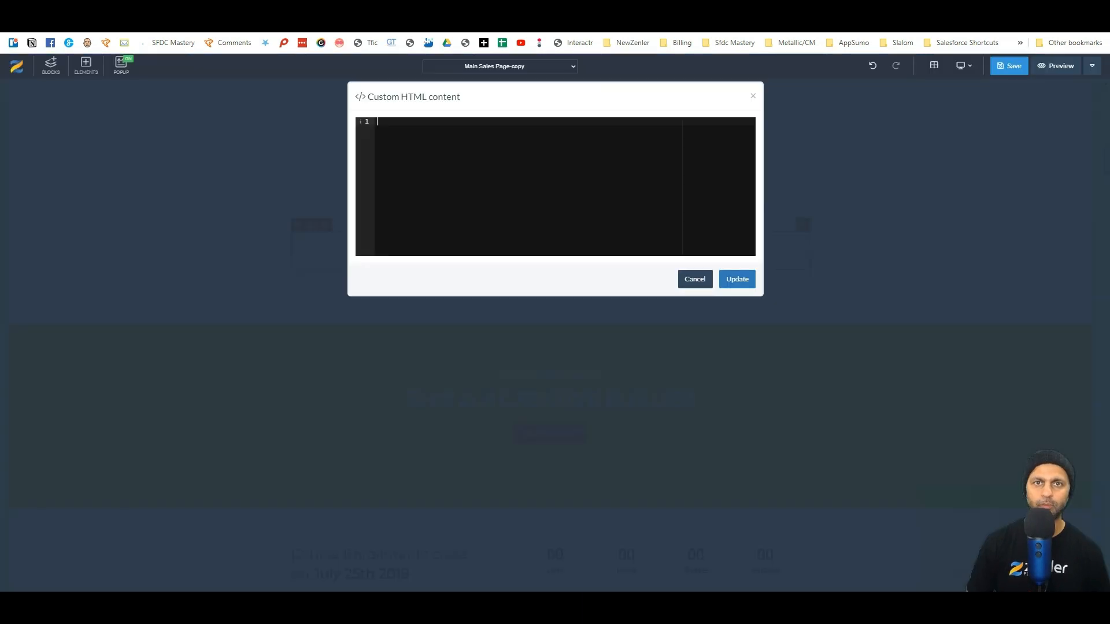
pyautogui.hotkey('ctrl', 'v')
pyautogui.click(729, 280)
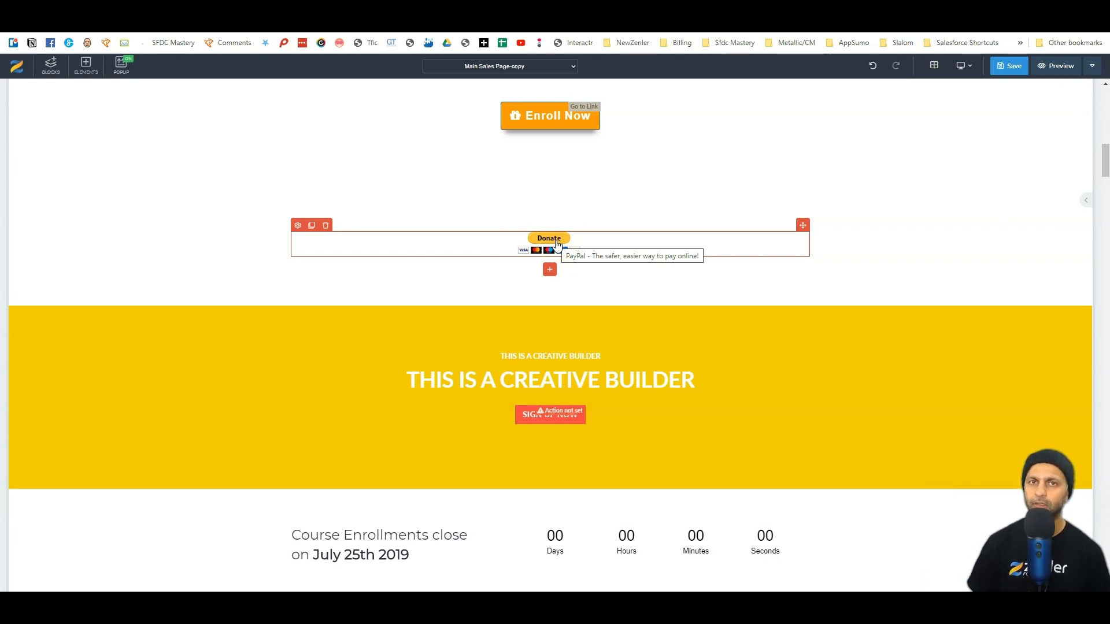
pyautogui.click(1000, 68)
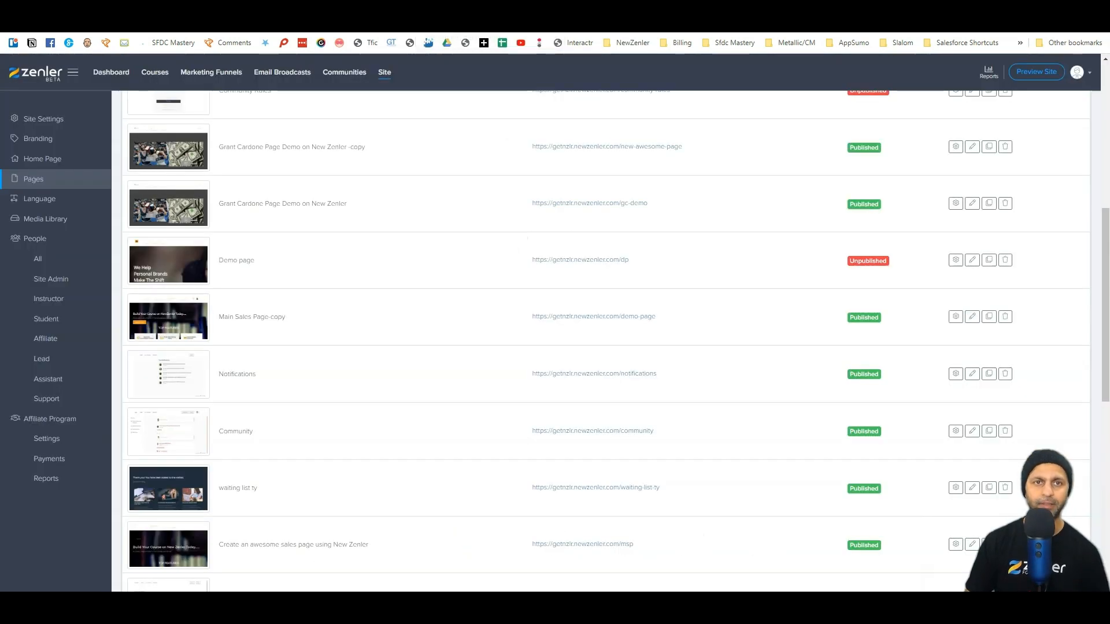
# Open the published Main Sales Page-copy in an incognito window and follow its Donate button to the PayPal donation form
pyautogui.click(824, 325)
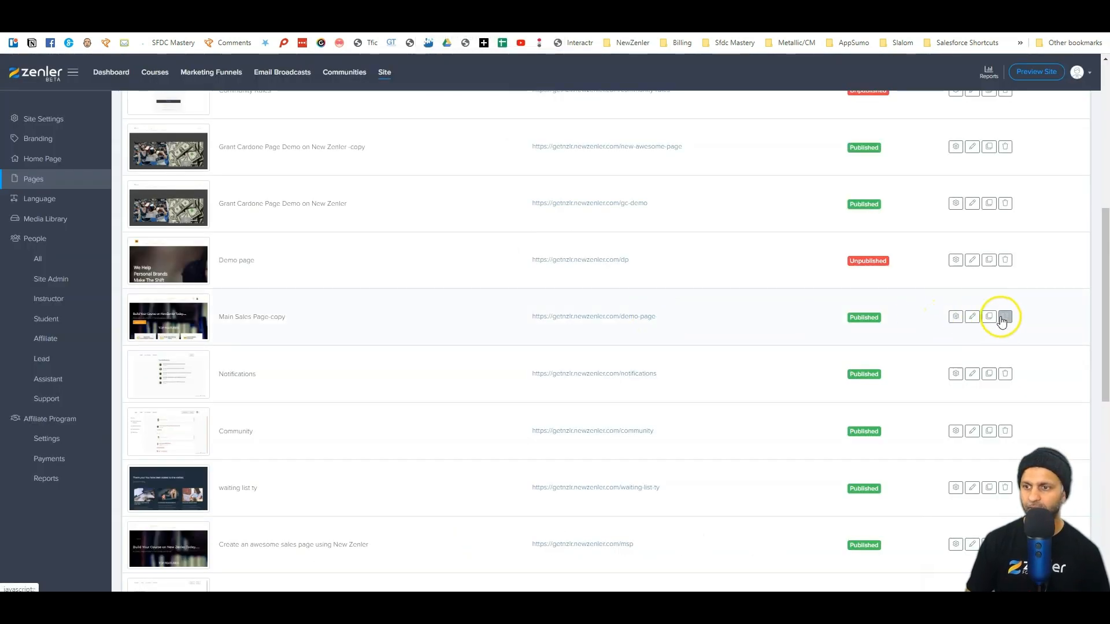
pyautogui.click(1097, 26)
pyautogui.click(1012, 110)
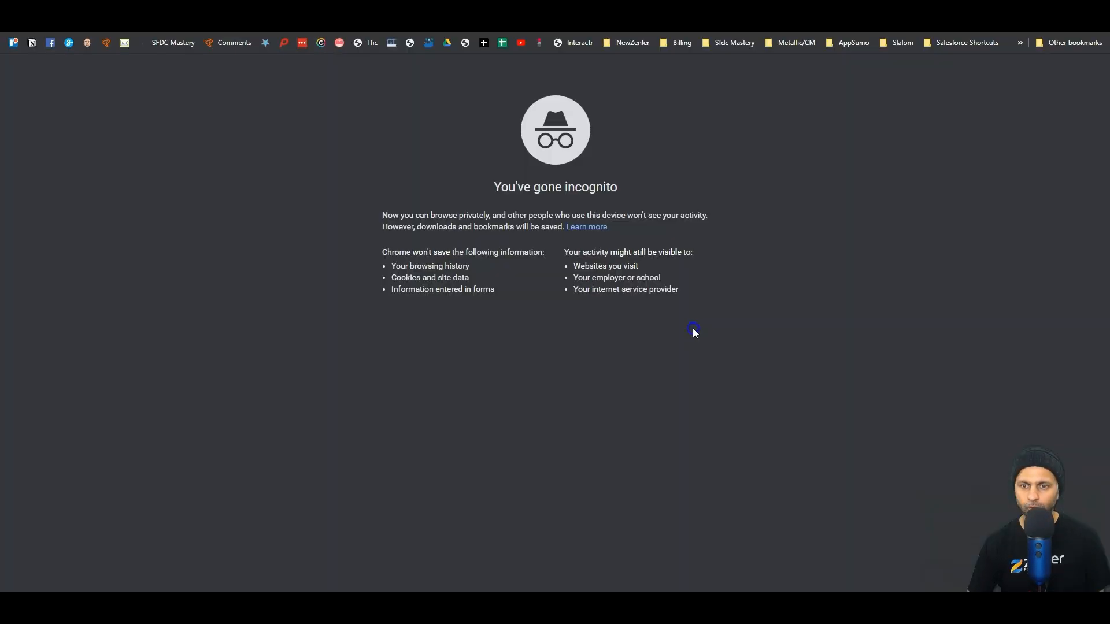
pyautogui.press('Return')
pyautogui.scroll(-6, 726, 298)
pyautogui.scroll(-12, 726, 295)
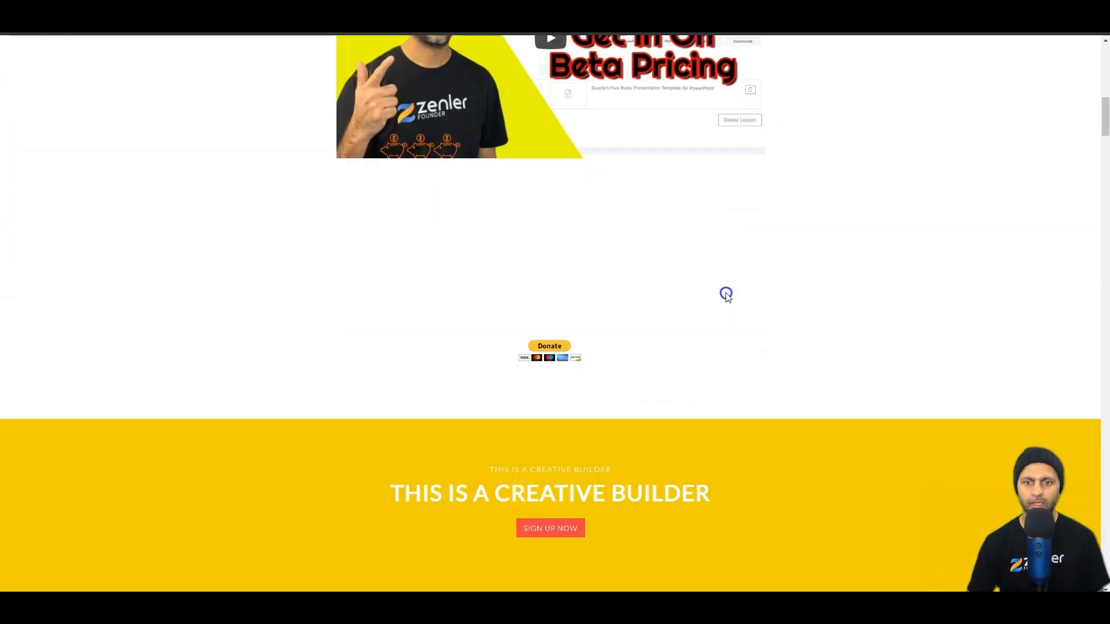
pyautogui.scroll(6, 725, 295)
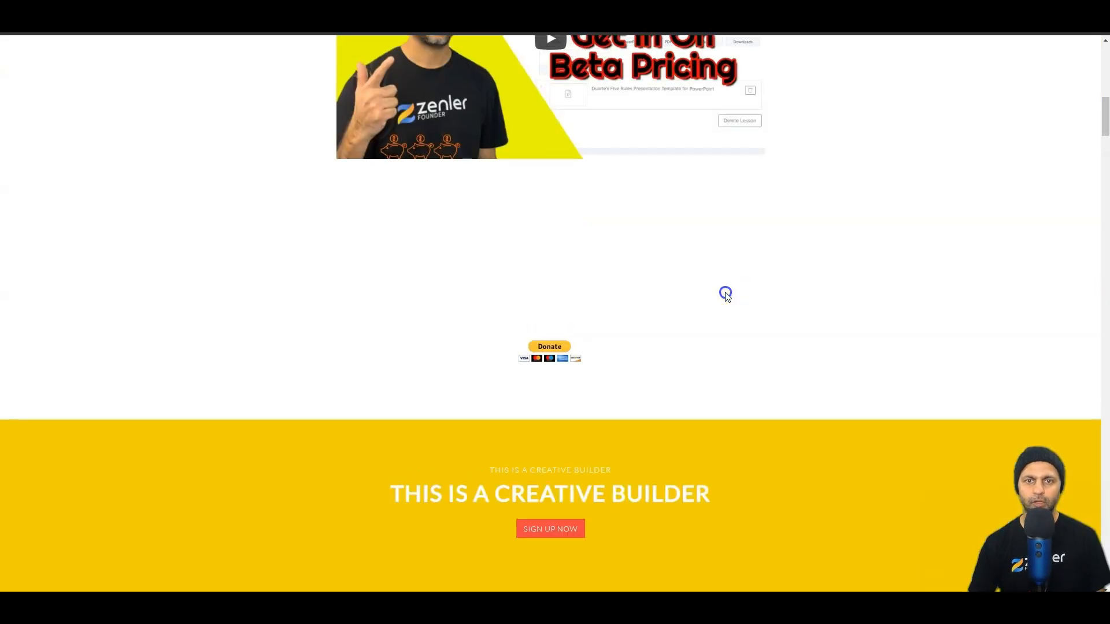
pyautogui.click(564, 356)
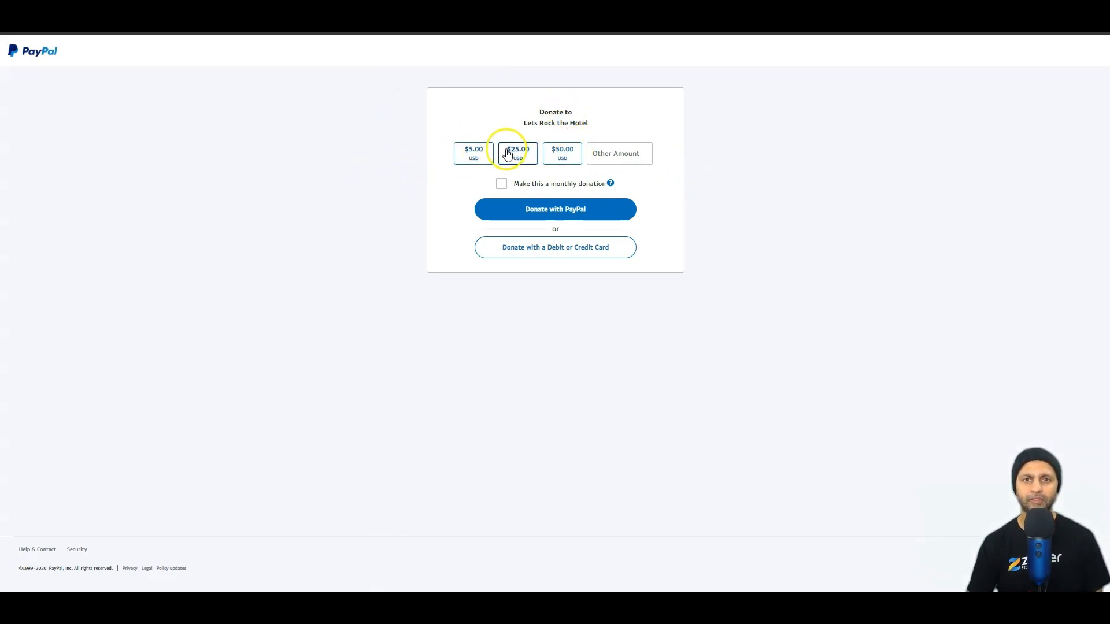
# Try the other-amount and monthly donation options, and proceed with a $25.00 USD one-time donation through PayPal
pyautogui.click(609, 154)
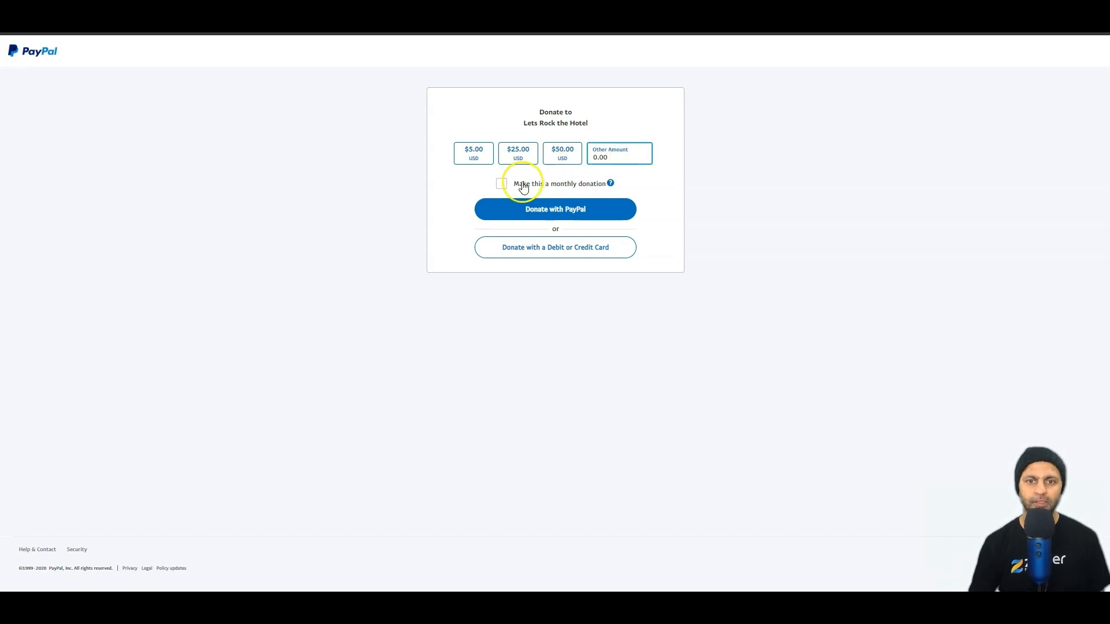
pyautogui.click(557, 185)
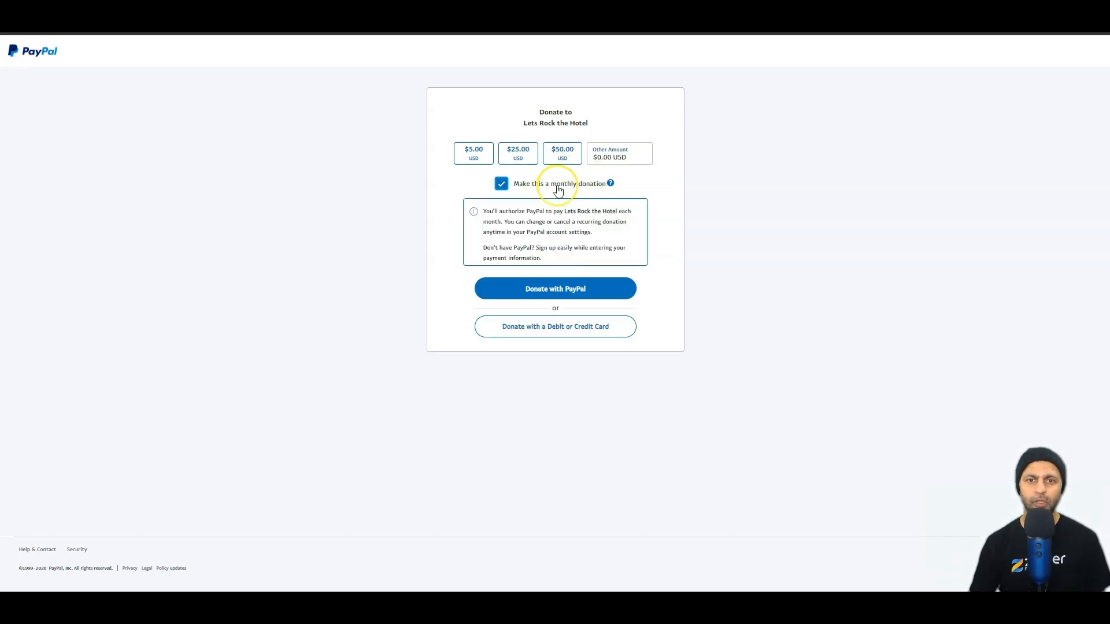
pyautogui.click(556, 186)
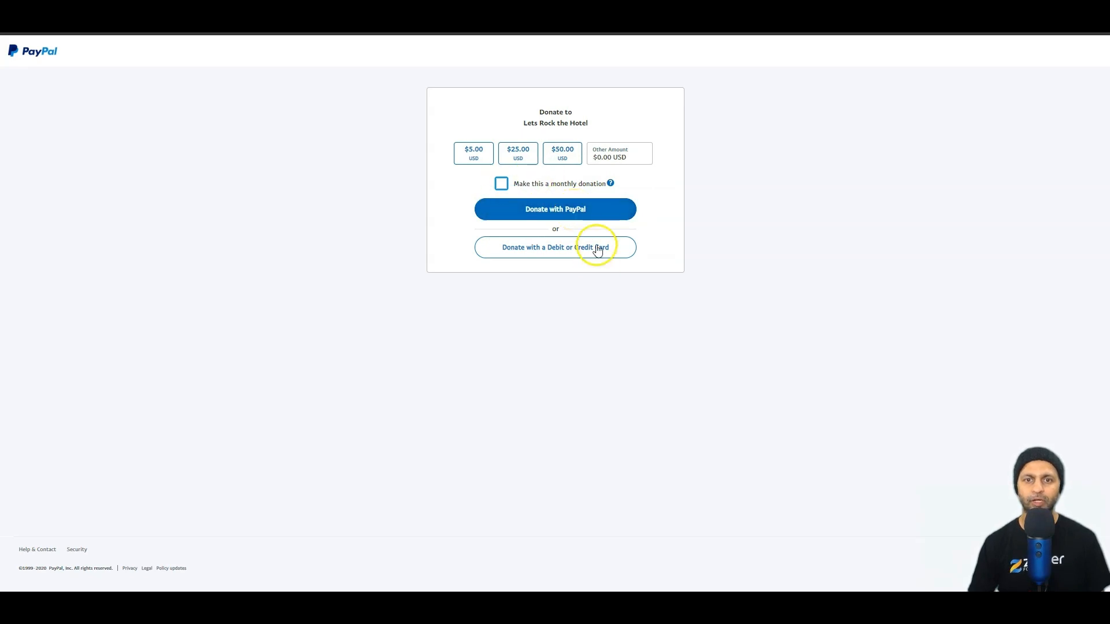
pyautogui.click(518, 156)
pyautogui.click(563, 217)
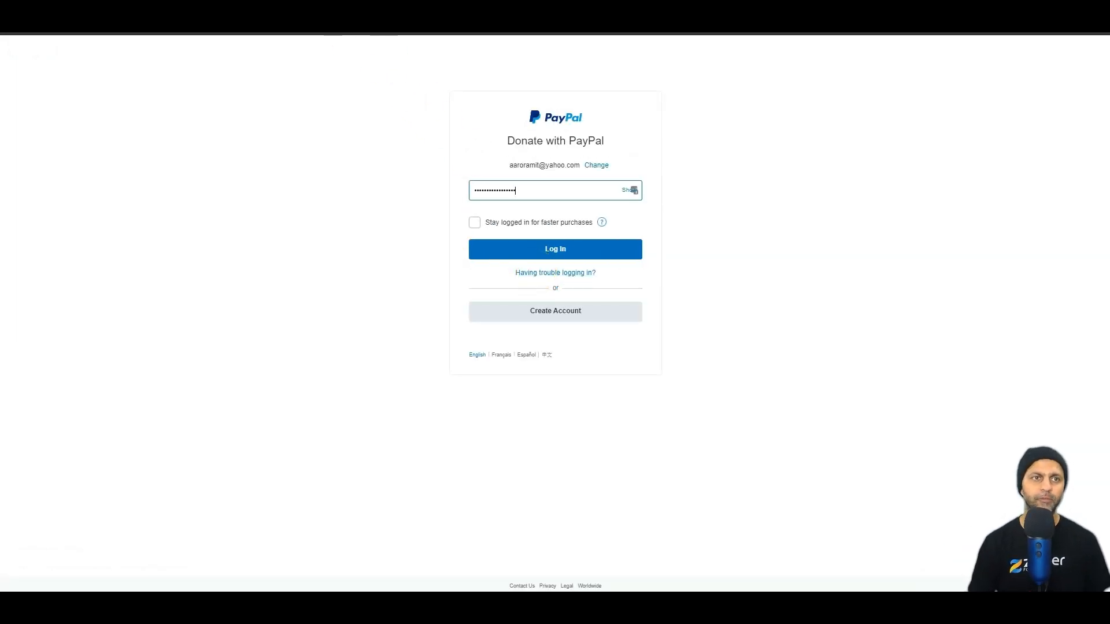
# Return to the PayPal business account, open PayPal buttons from all tools, and start making a Donate button
pyautogui.click(347, 23)
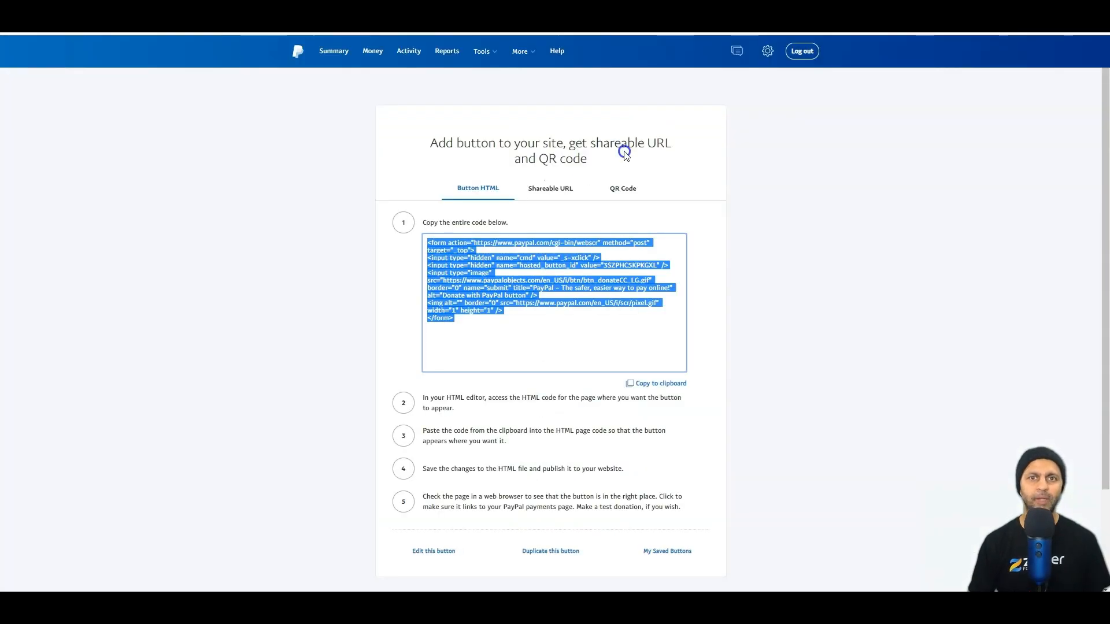
pyautogui.click(494, 51)
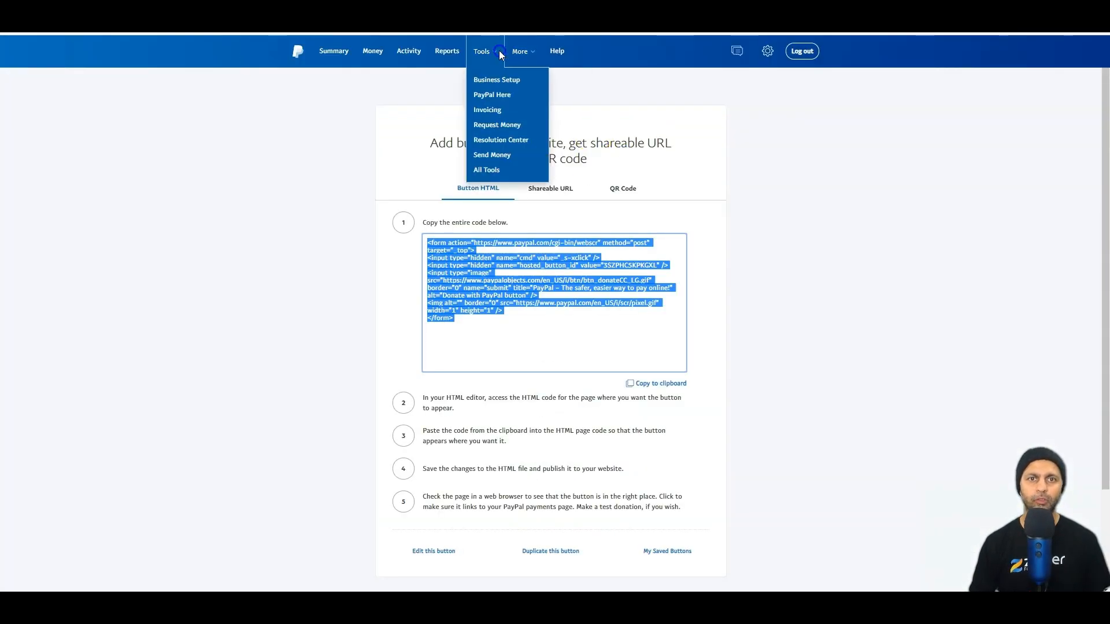
pyautogui.click(492, 171)
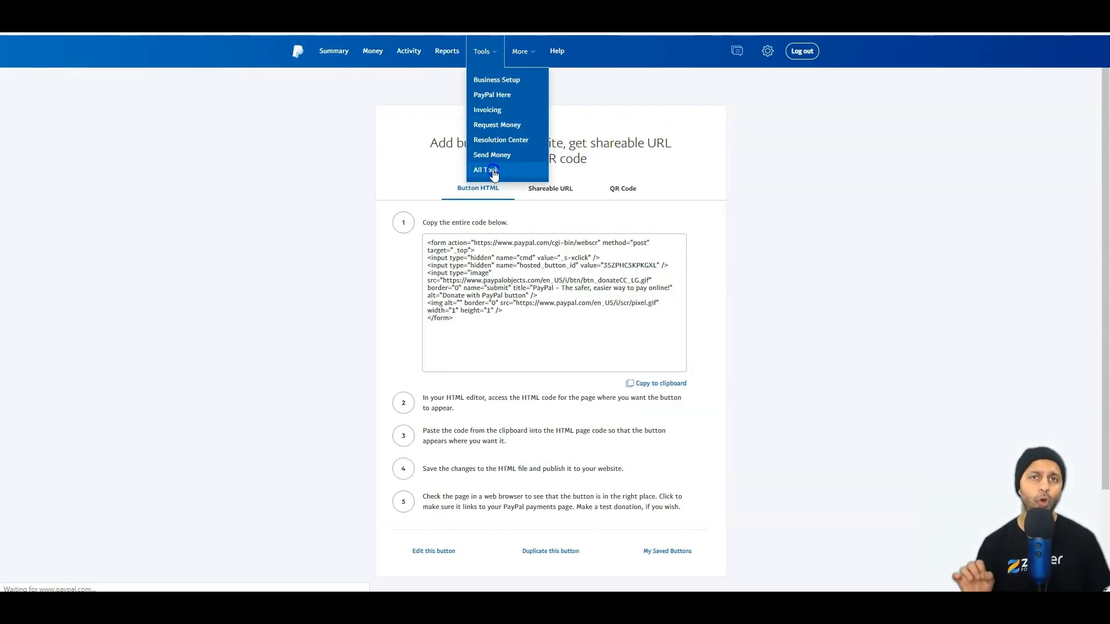
pyautogui.click(555, 203)
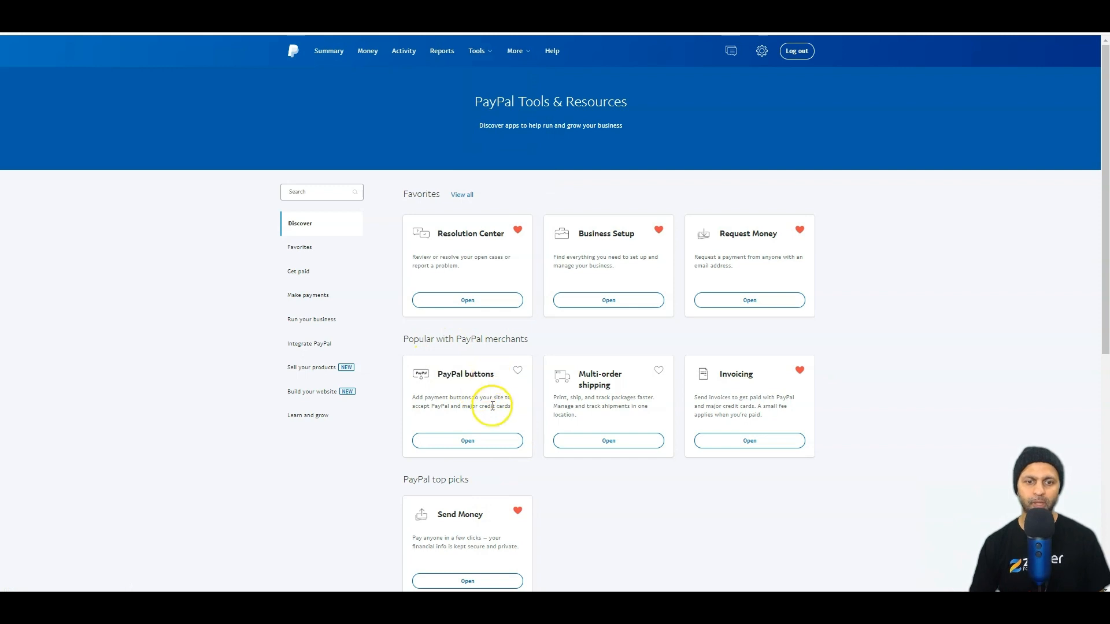
pyautogui.click(488, 441)
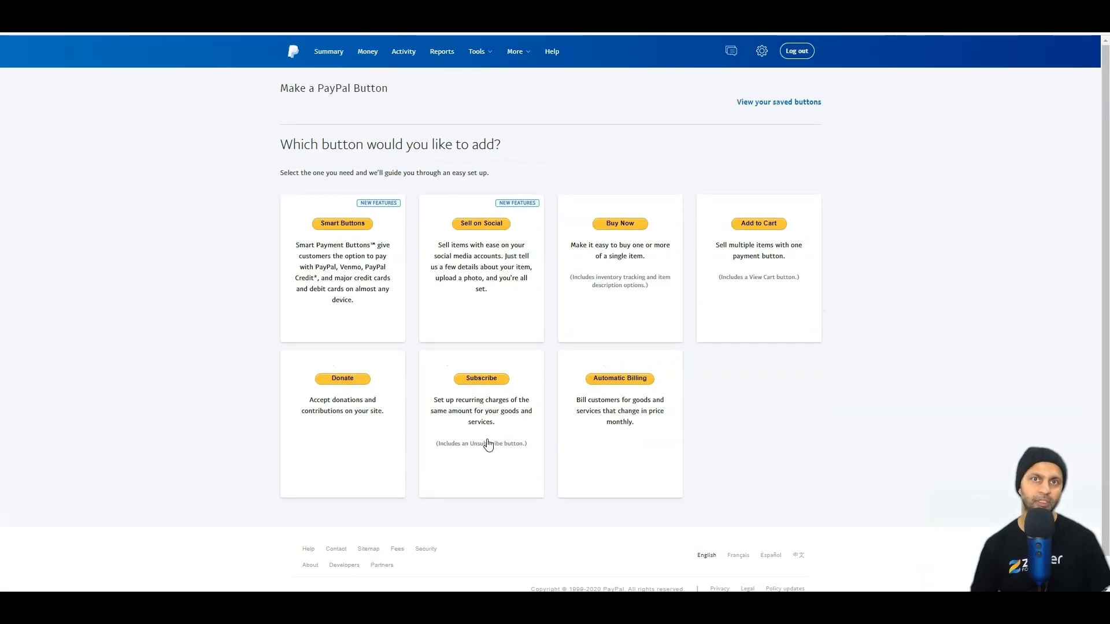
pyautogui.click(347, 378)
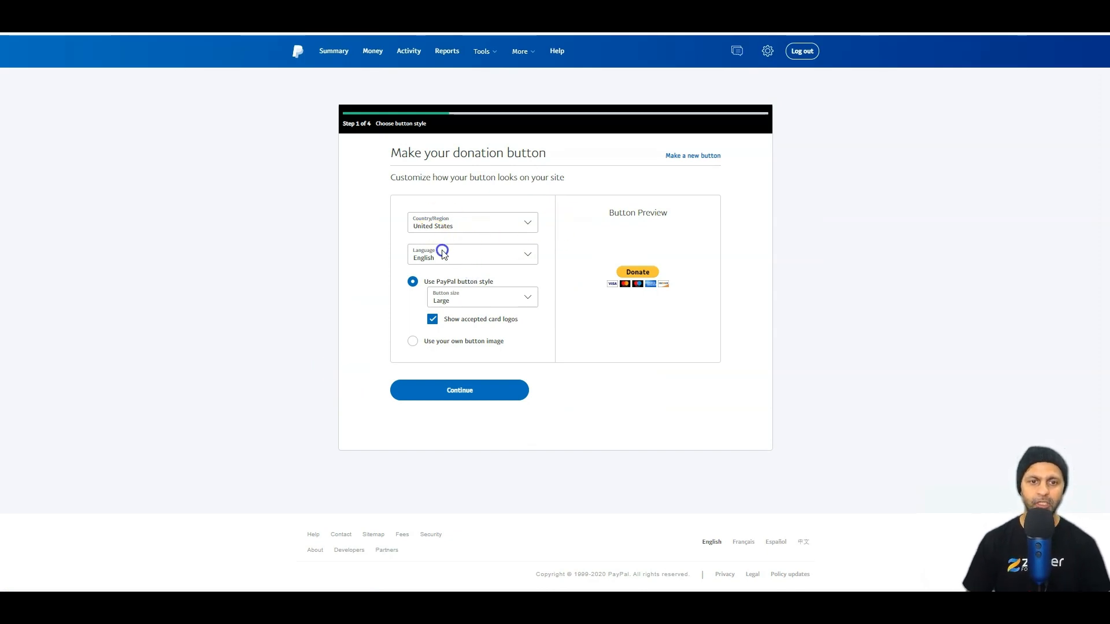
# Preview the donation button in the small size and with an own button image before returning to the large PayPal style
pyautogui.click(480, 300)
pyautogui.click(466, 316)
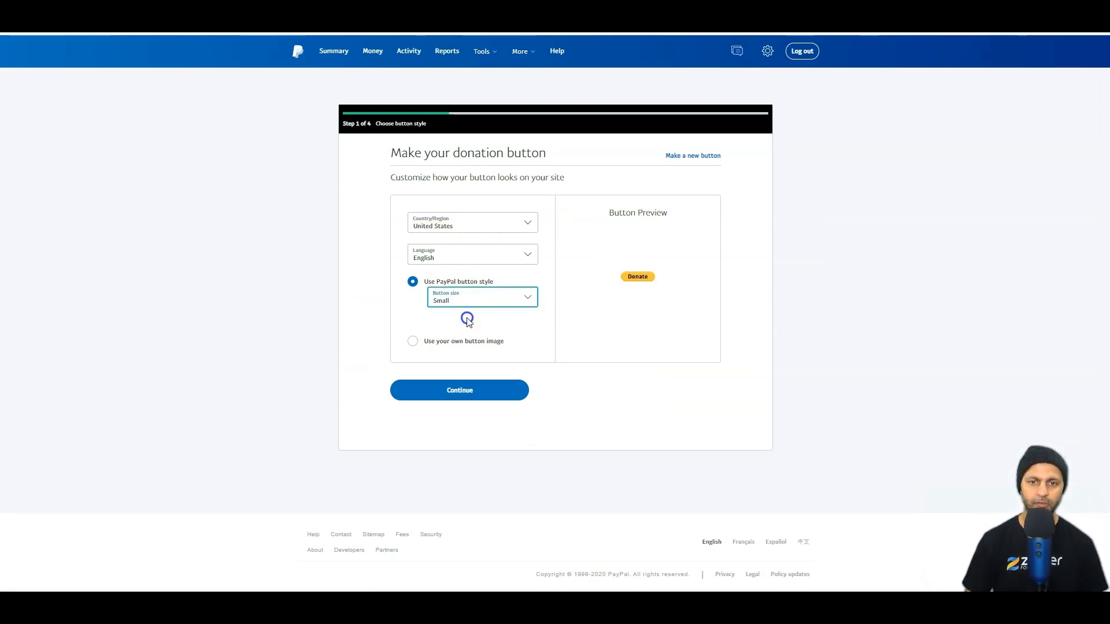
pyautogui.click(477, 304)
pyautogui.click(478, 312)
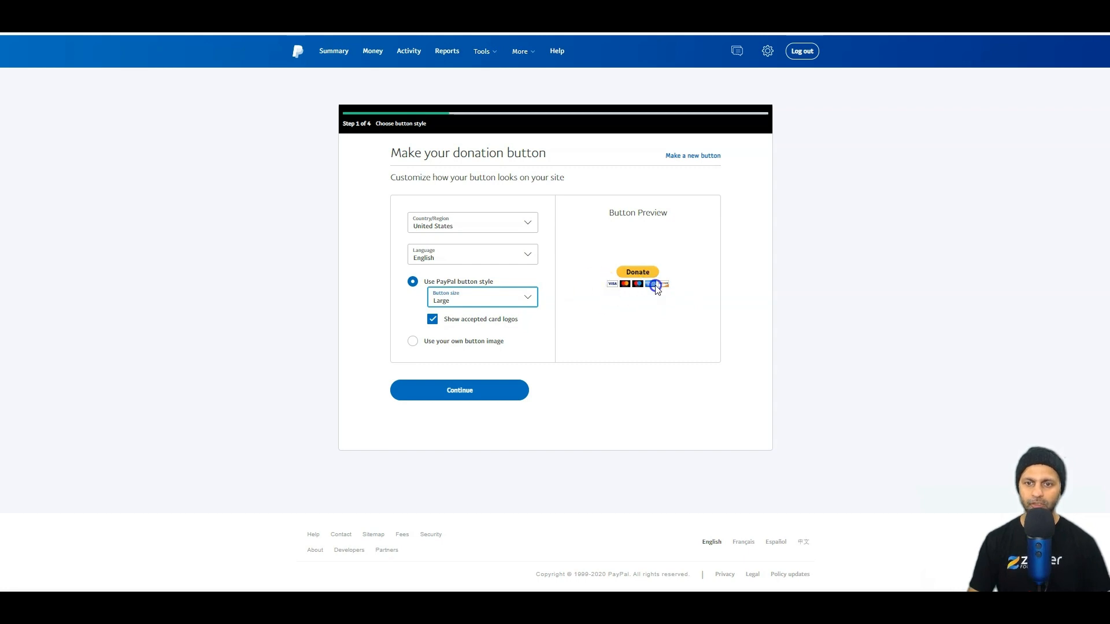
pyautogui.click(483, 346)
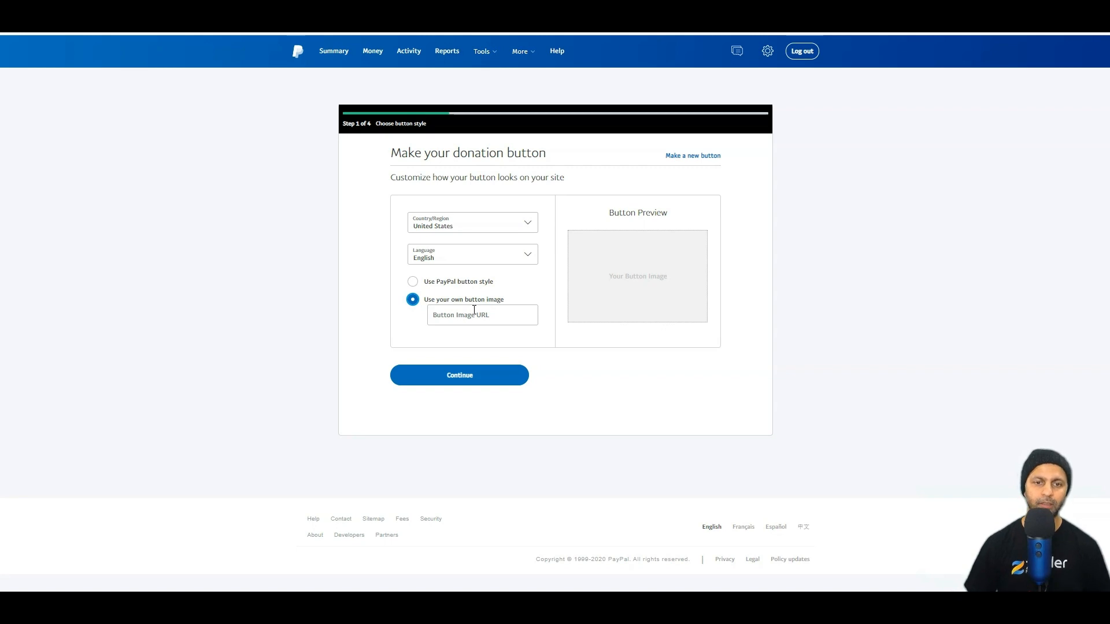
pyautogui.click(483, 281)
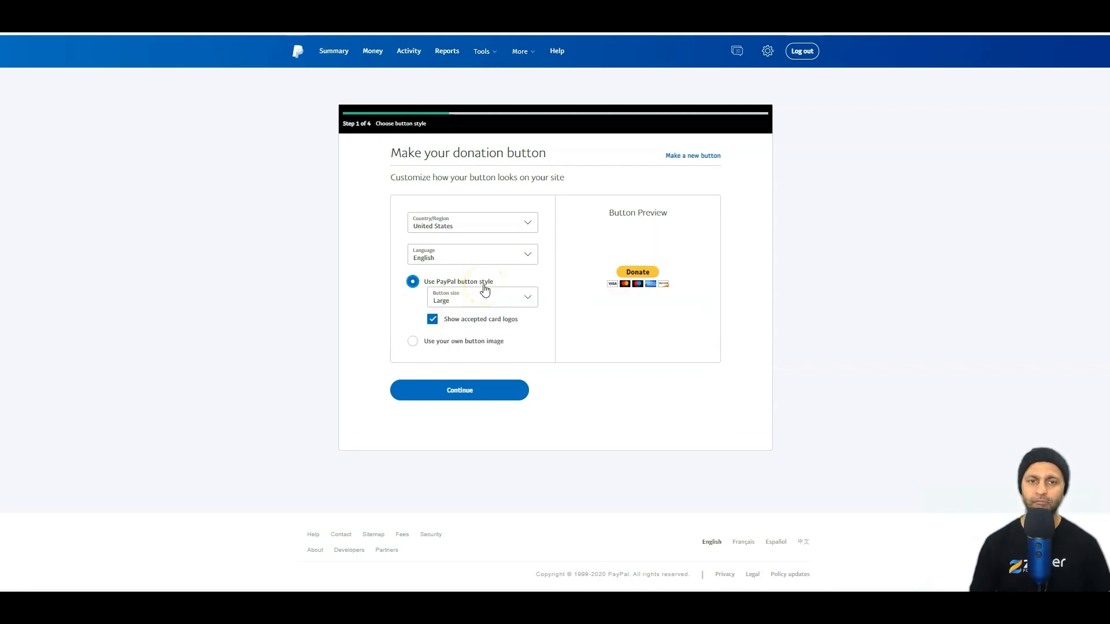
# Accept the large PayPal button style, review the logo, organization name, purpose and donor program options, and proceed to the donation amounts
pyautogui.click(454, 384)
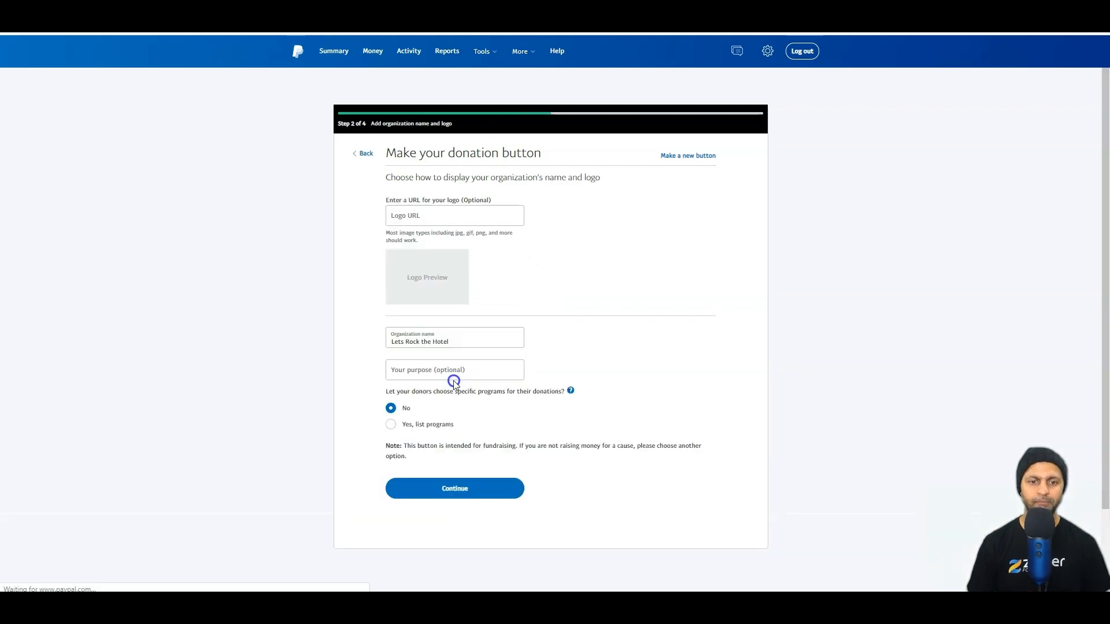
pyautogui.click(434, 216)
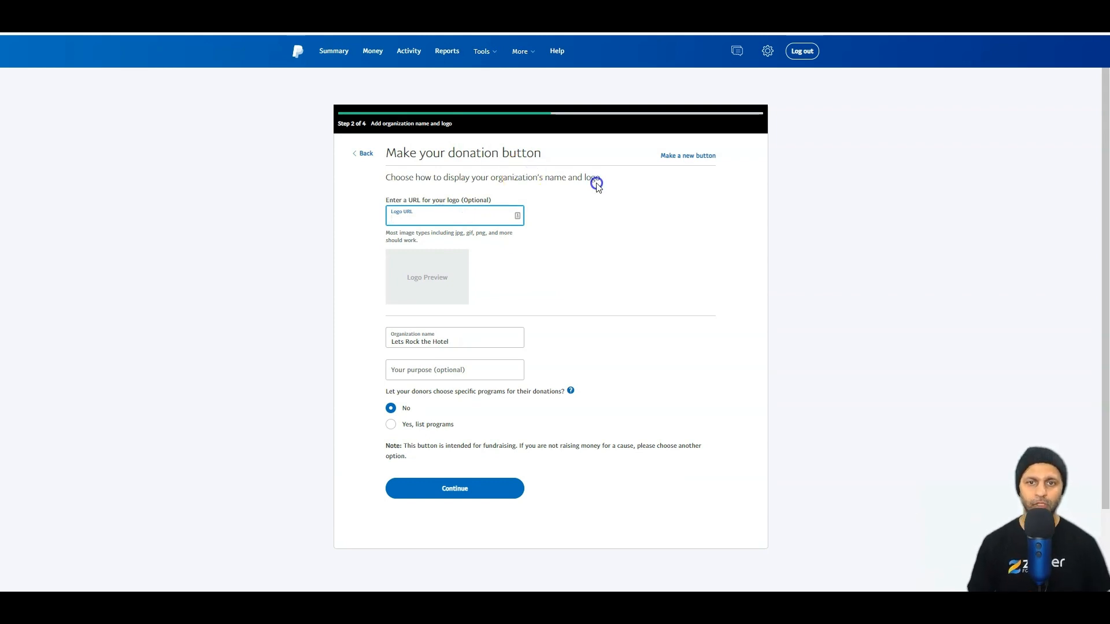
pyautogui.moveTo(601, 178); pyautogui.dragTo(353, 178)
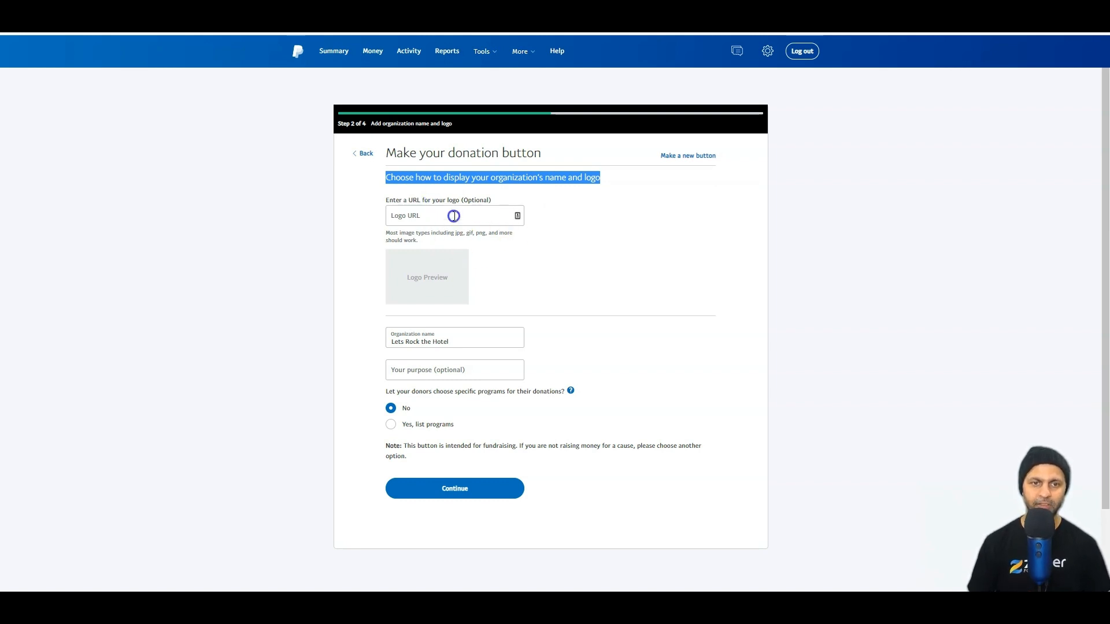
pyautogui.click(450, 342)
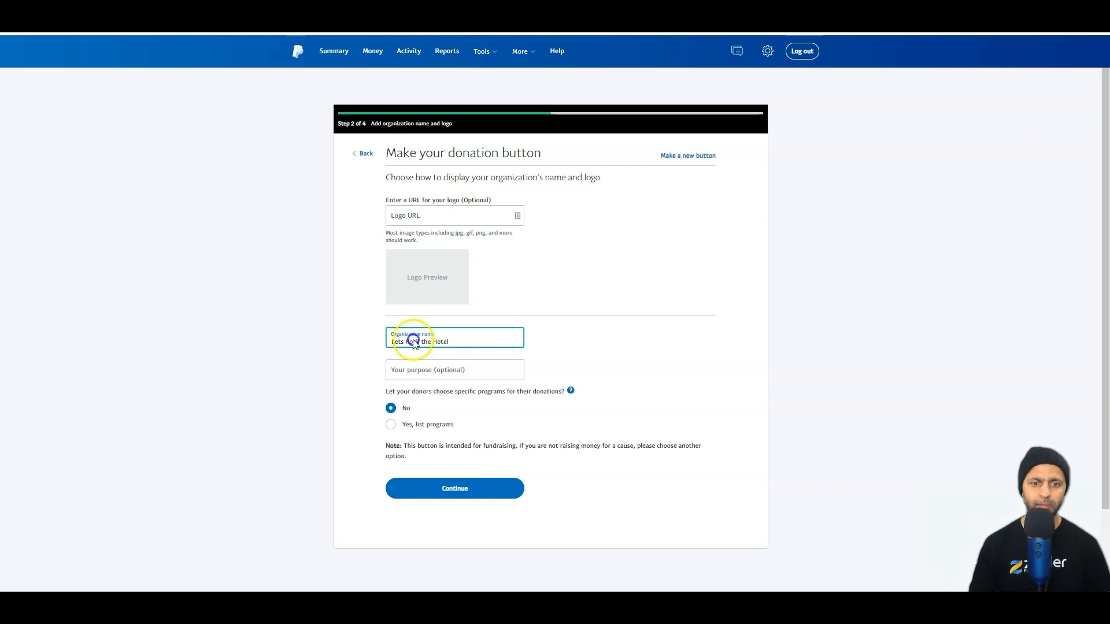
pyautogui.click(446, 379)
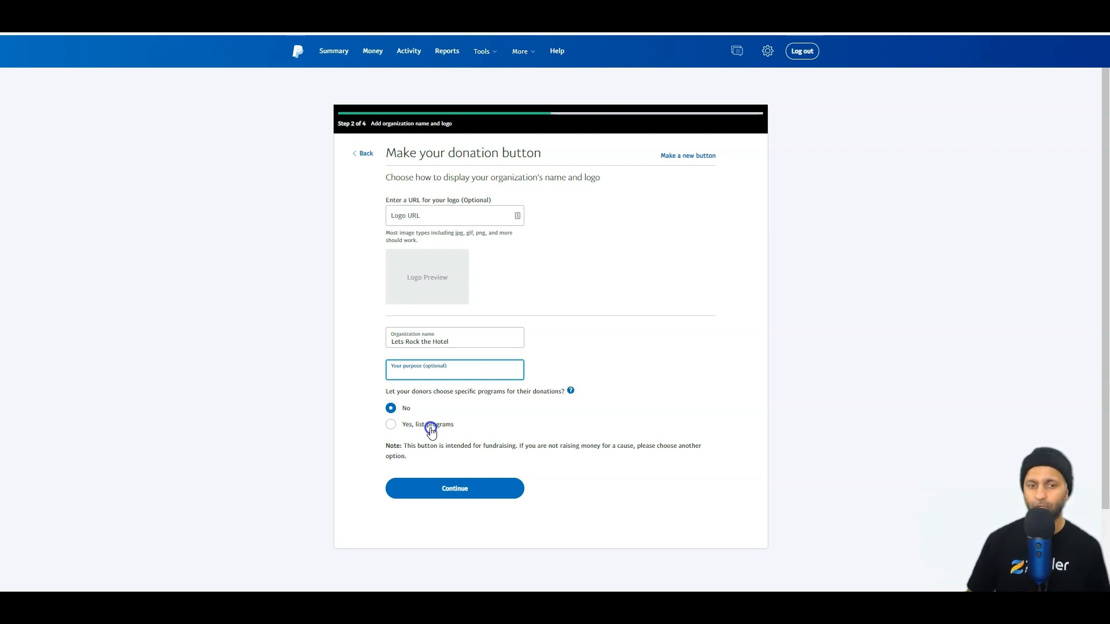
pyautogui.click(571, 391)
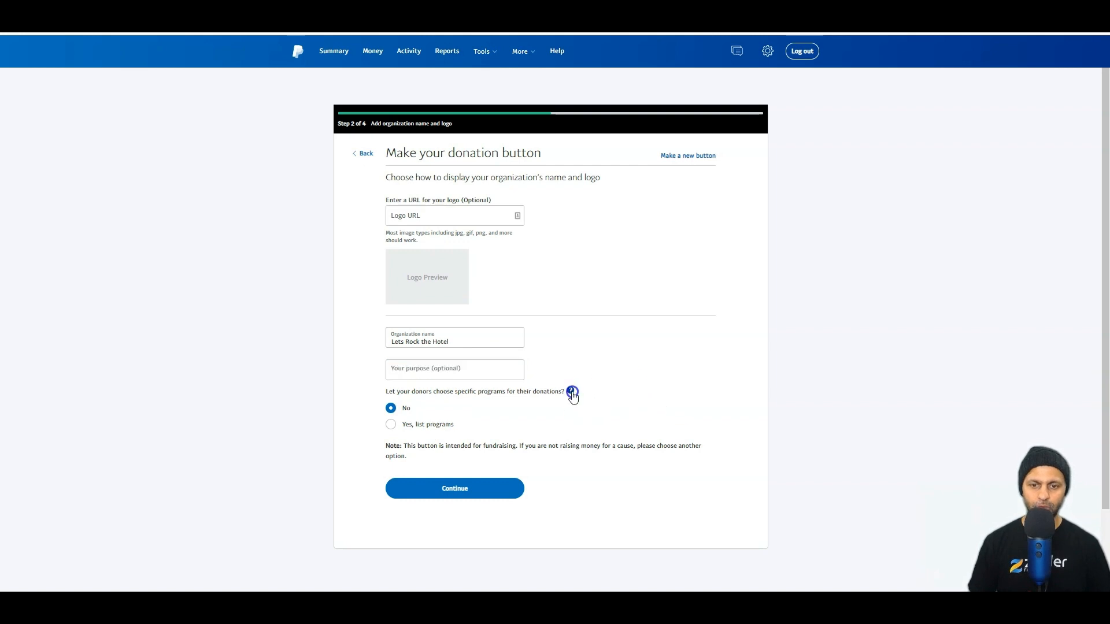
pyautogui.moveTo(572, 392)
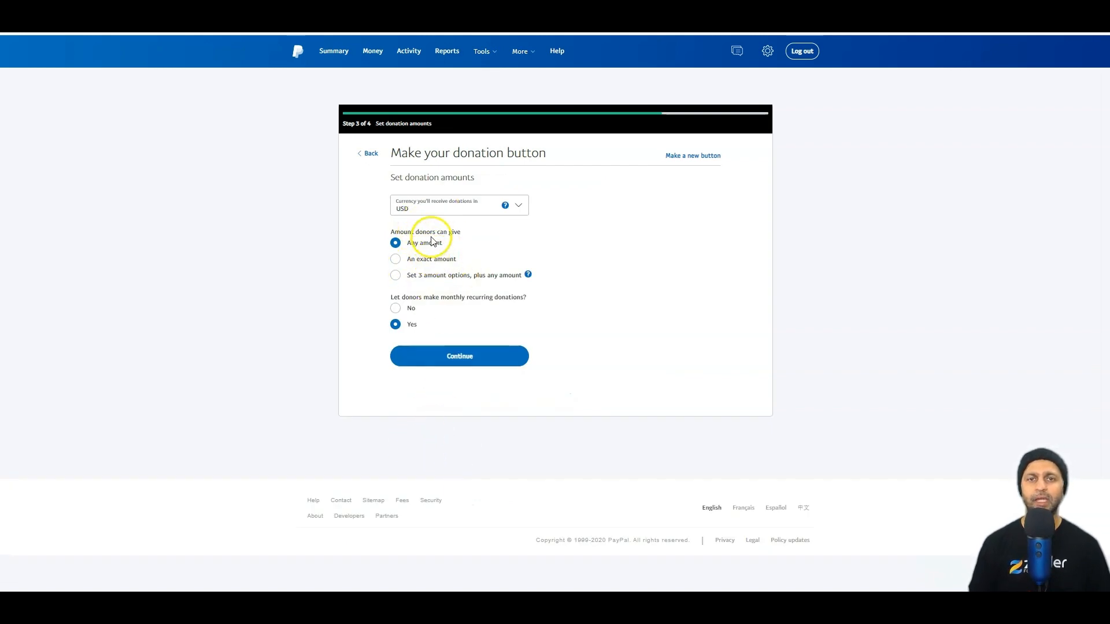
# Offer donors three amount options of 7.00, 17.00 and 27.00 USD plus any amount, disallow monthly recurring donations, and continue
pyautogui.click(442, 259)
pyautogui.click(437, 303)
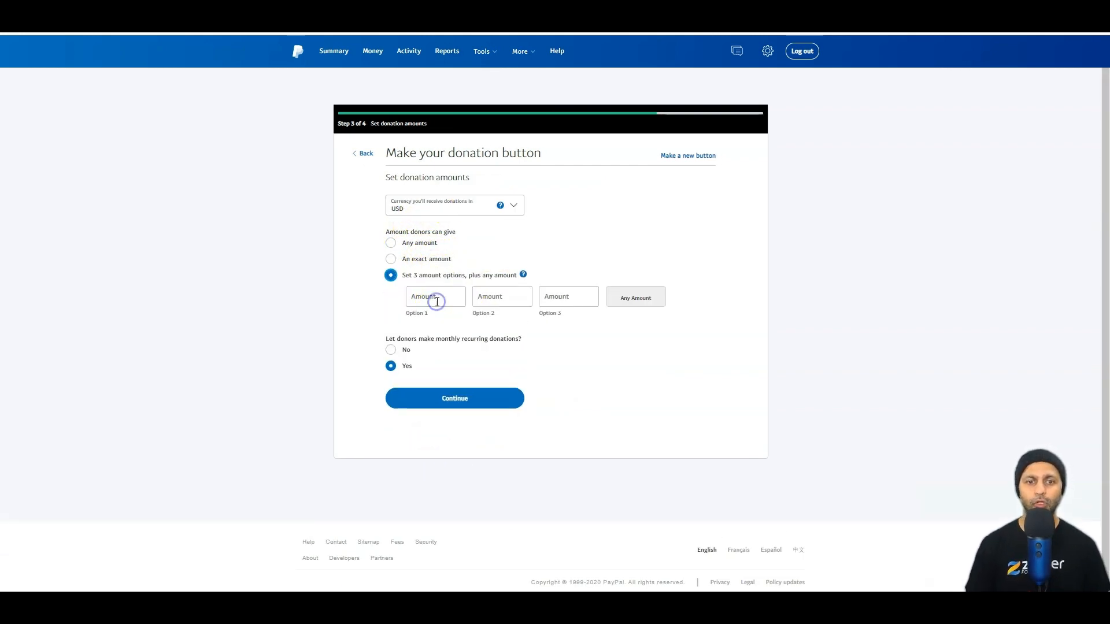
pyautogui.click(453, 300)
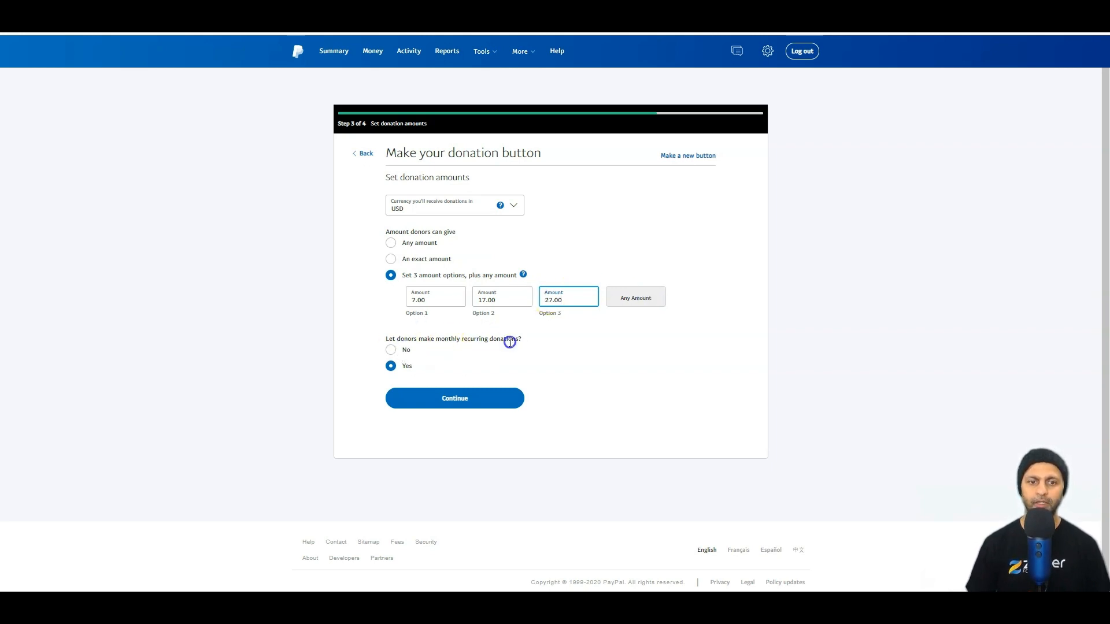
pyautogui.click(391, 350)
pyautogui.click(475, 404)
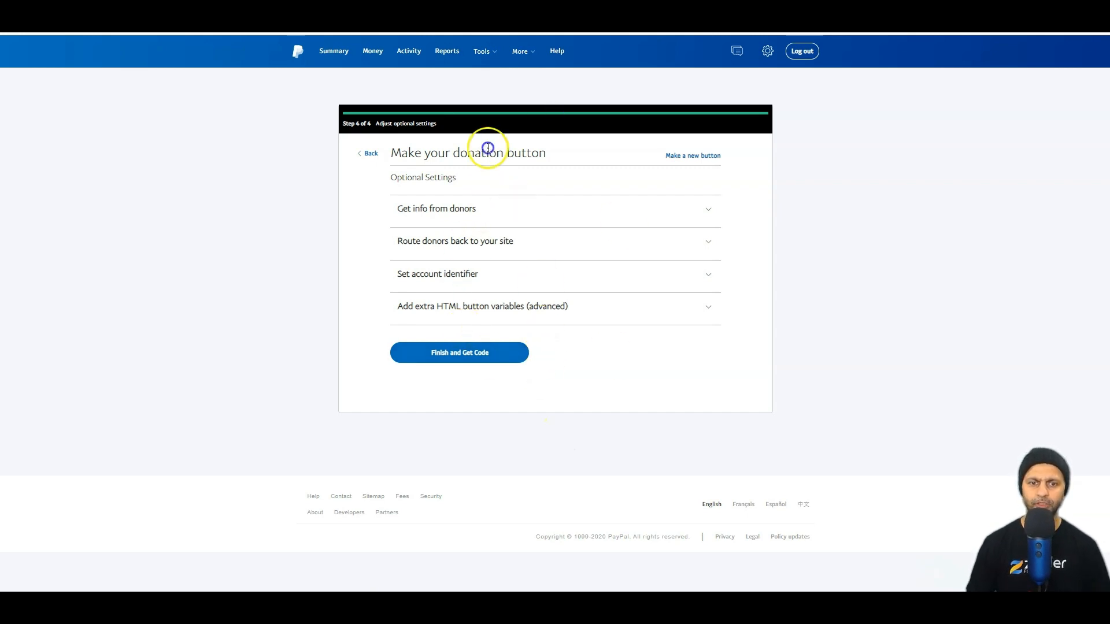
# Finish the donation button without optional settings and review its HTML code and embedding instructions
pyautogui.click(481, 359)
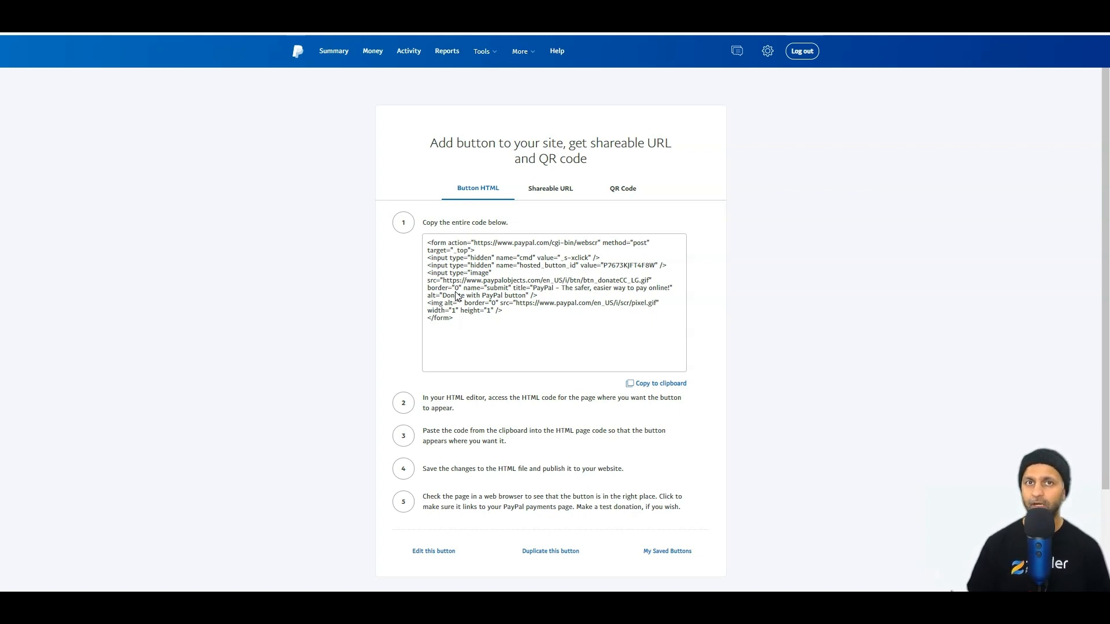
pyautogui.scroll(-3, 696, 379)
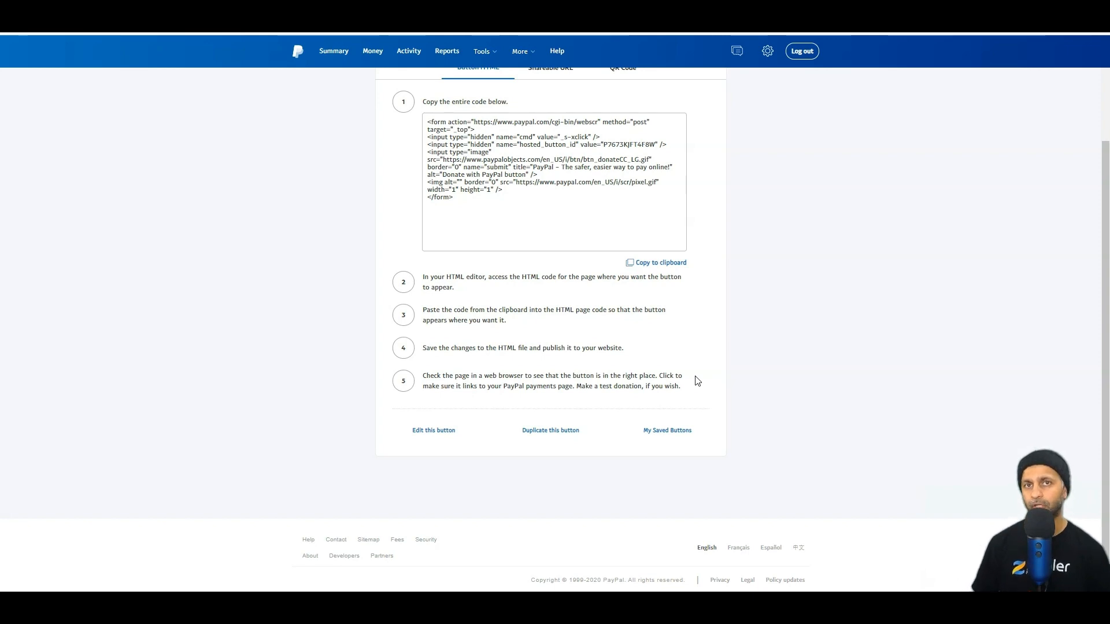
pyautogui.scroll(2, 697, 381)
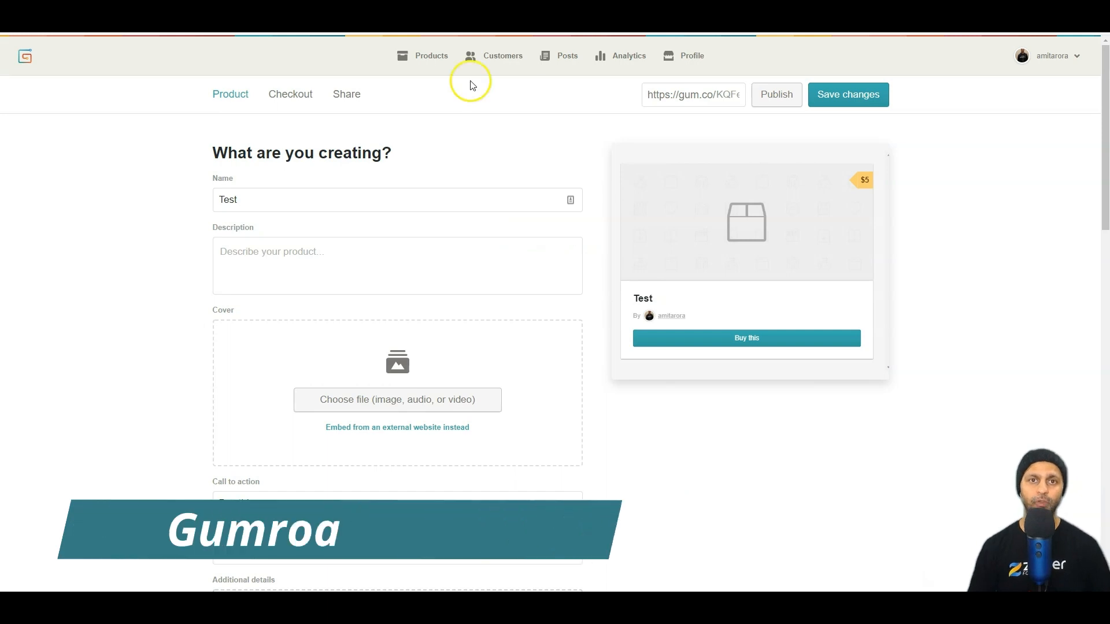
# Switch to Gumroad and create a new Classic product named "Pay what you want" with an amount of $5
pyautogui.click(404, 53)
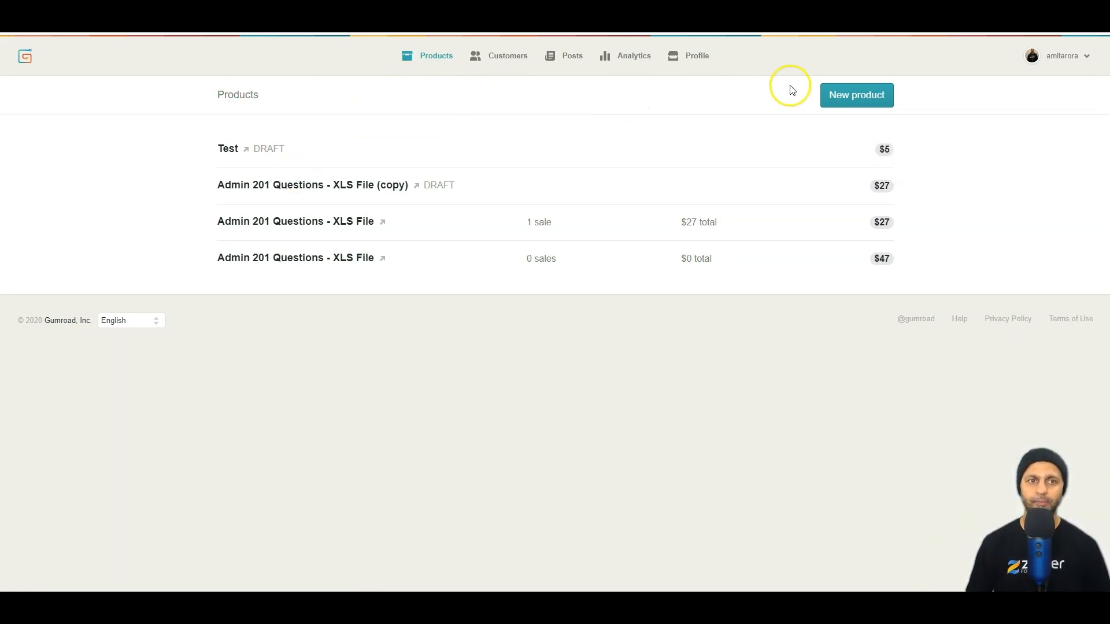
pyautogui.click(852, 94)
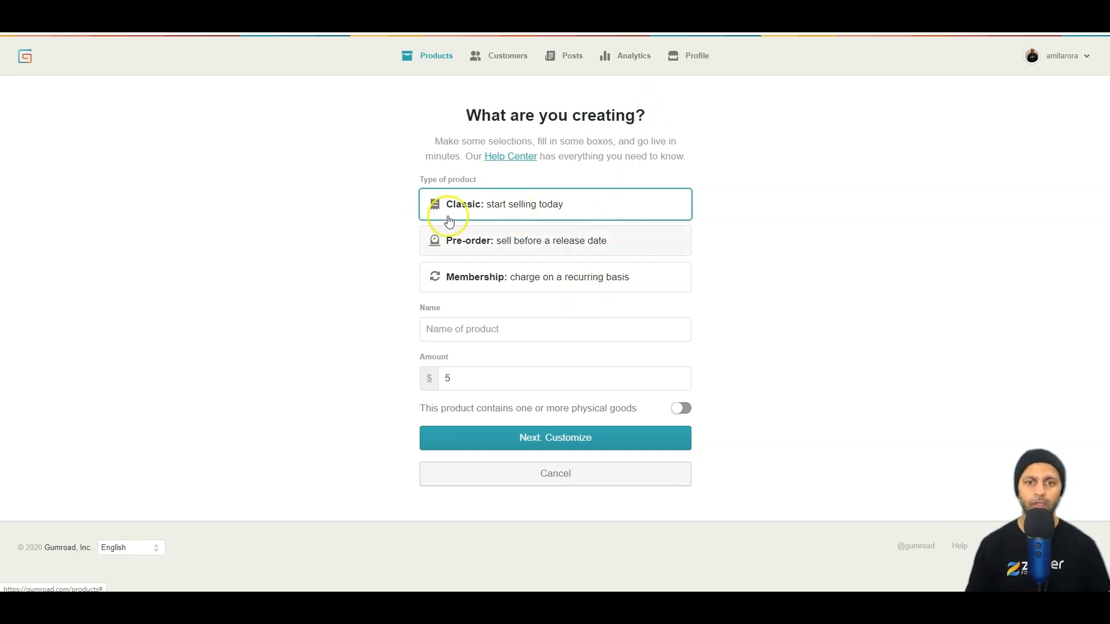
pyautogui.click(503, 324)
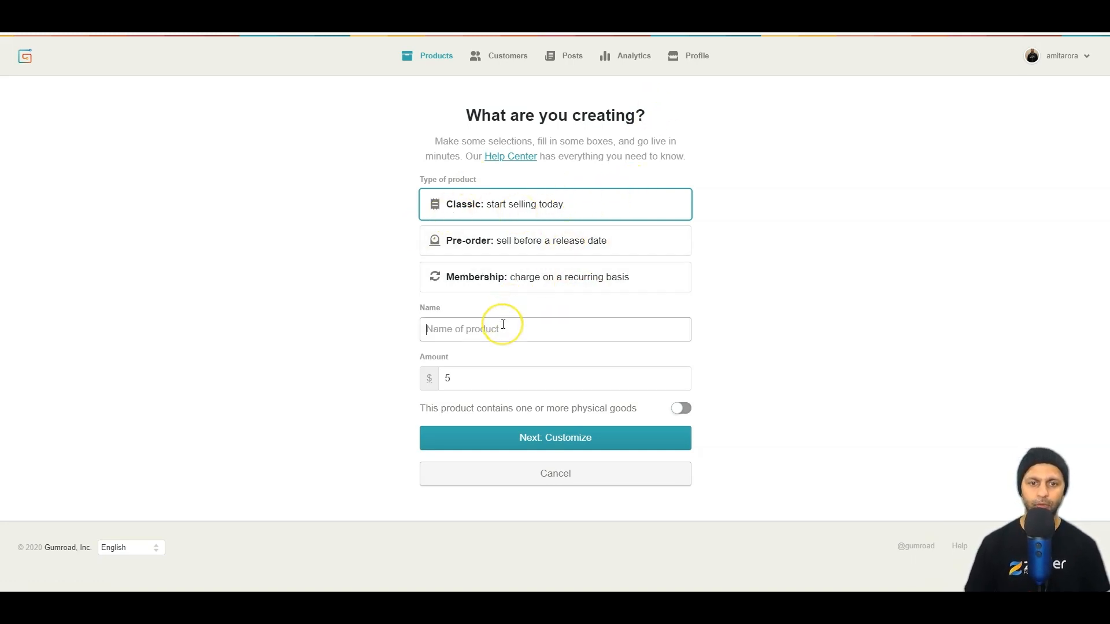
pyautogui.write('Pay what you want')
pyautogui.press('Tab')
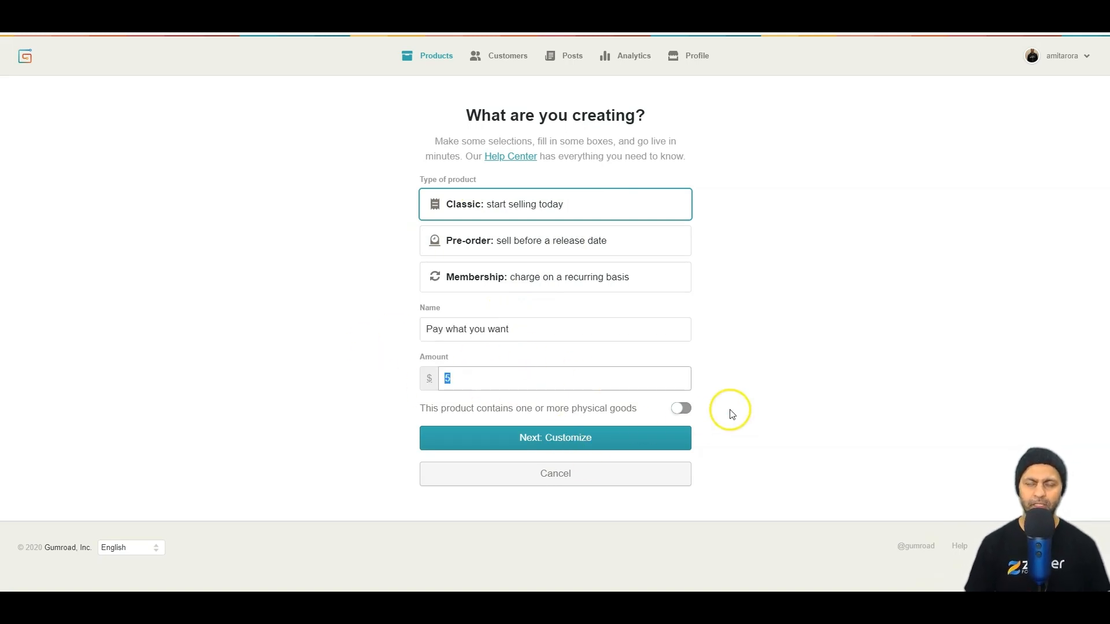
pyautogui.click(575, 439)
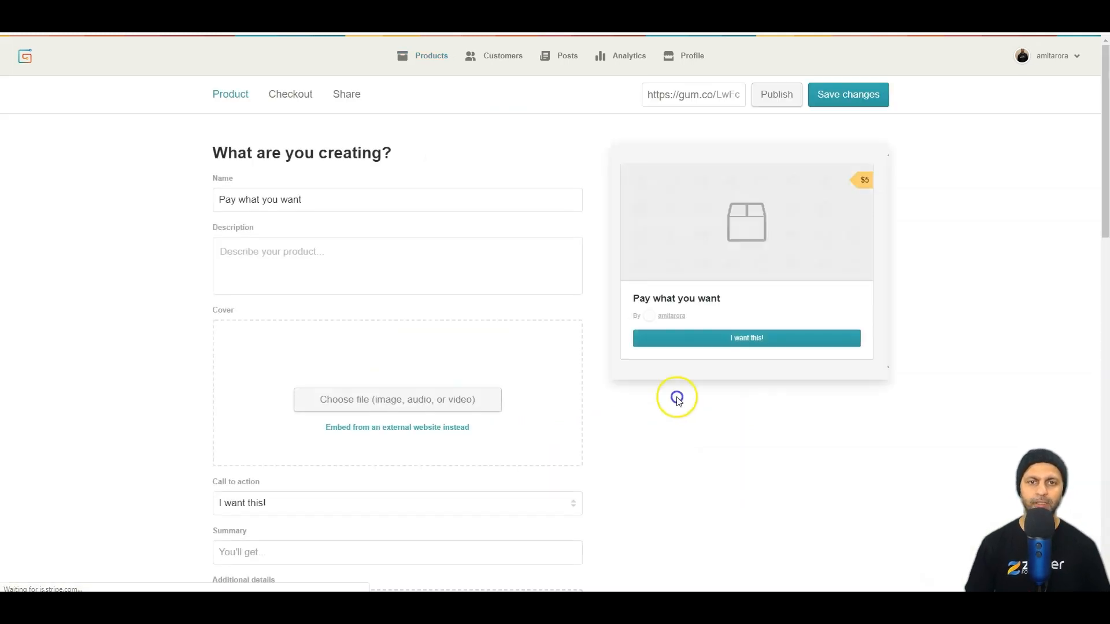
# In the product's pricing settings, allow customers to pay what they want and set the suggested amount to $10
pyautogui.click(306, 255)
pyautogui.moveTo(711, 215)
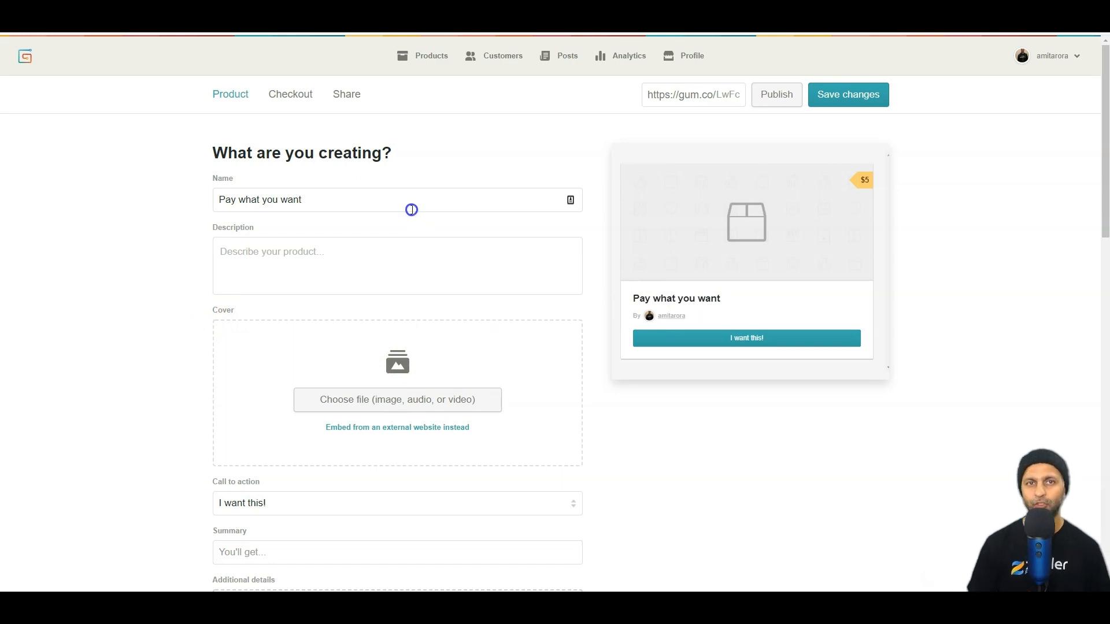
pyautogui.scroll(-3, 411, 209)
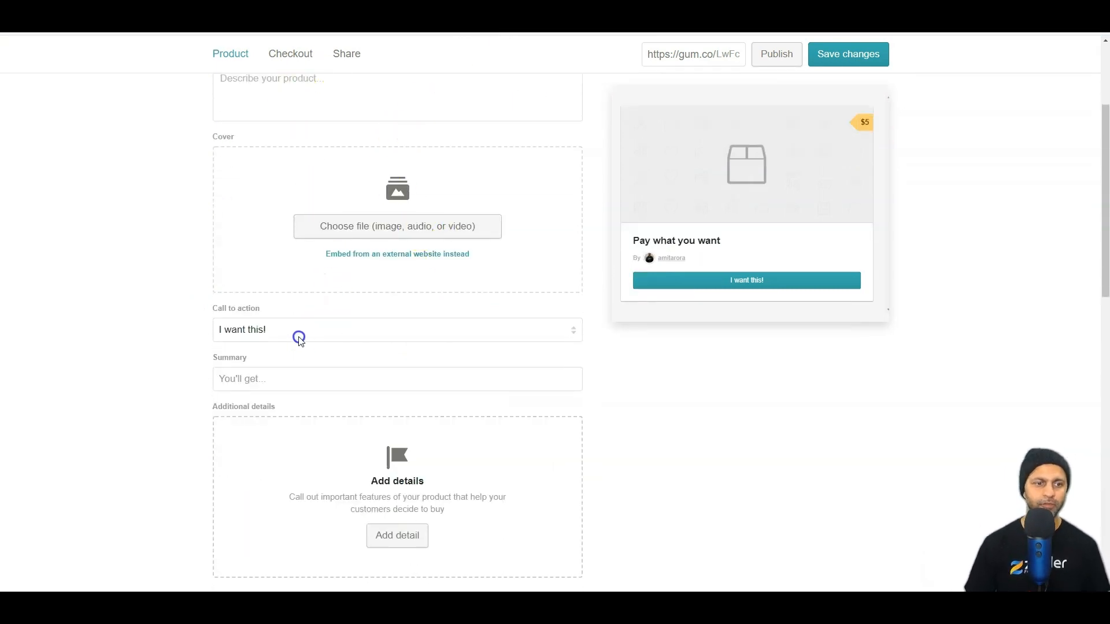
pyautogui.scroll(-1, 299, 340)
pyautogui.scroll(-11, 294, 289)
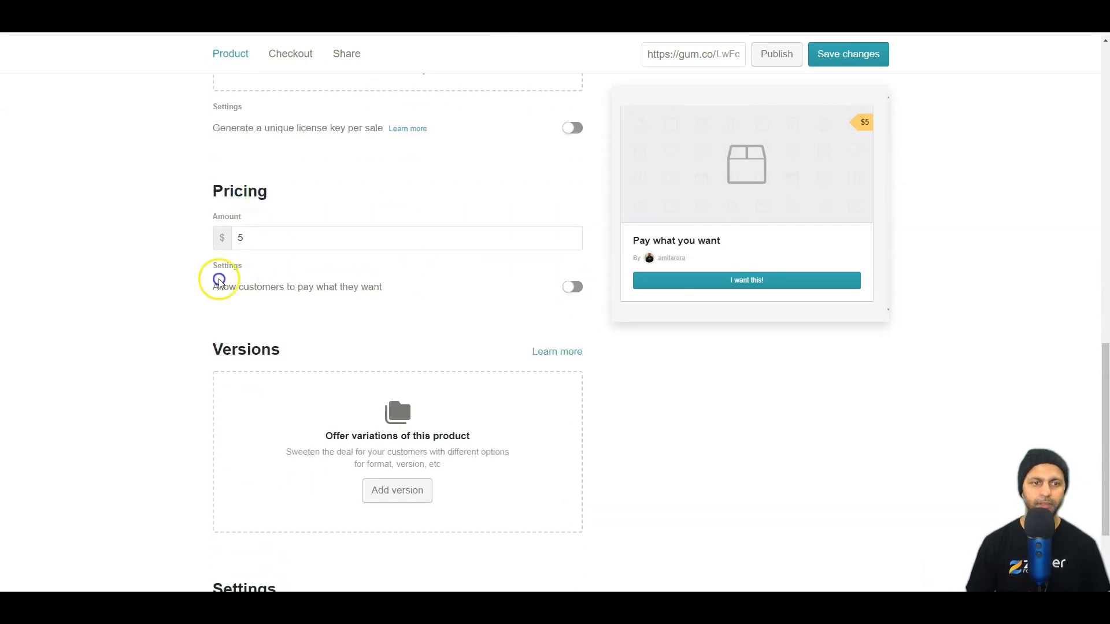
pyautogui.moveTo(219, 282); pyautogui.dragTo(471, 295)
pyautogui.click(383, 297)
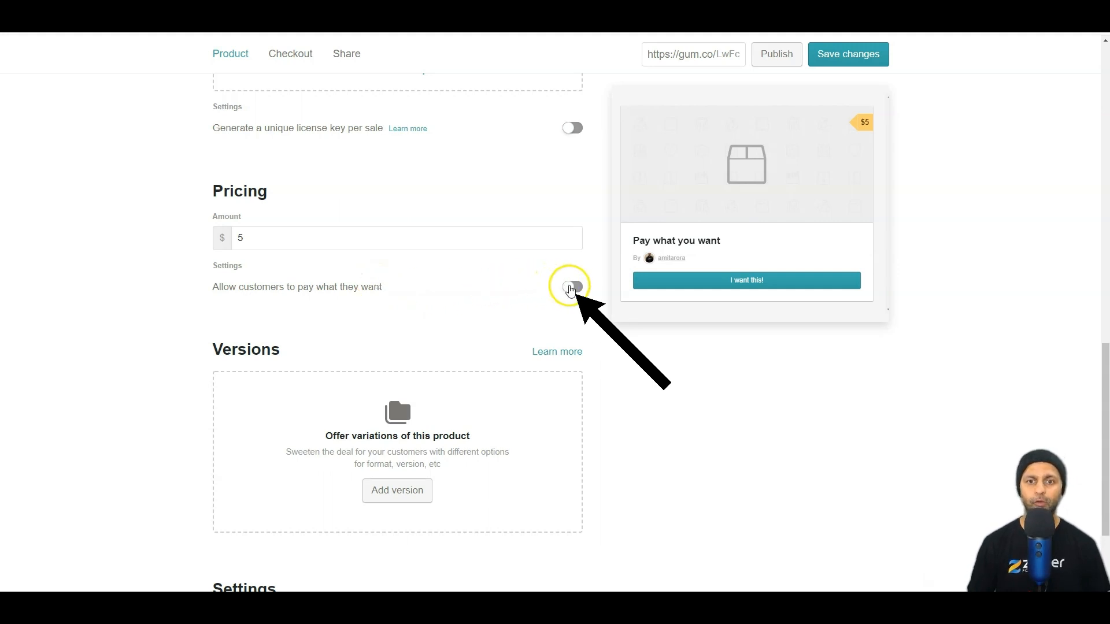
pyautogui.click(571, 287)
pyautogui.click(261, 341)
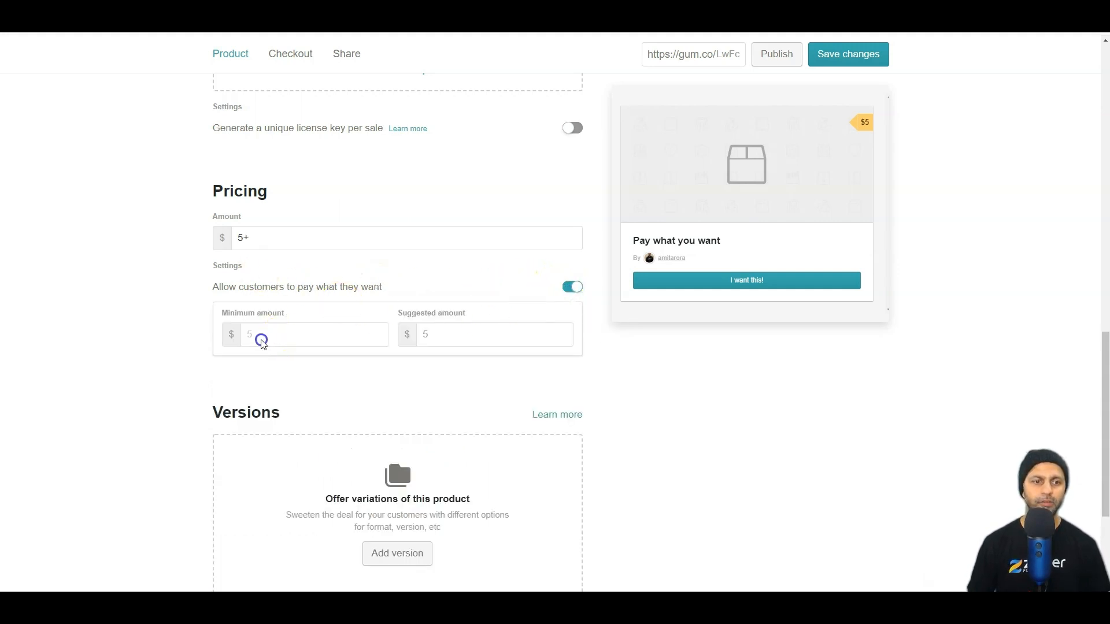
pyautogui.click(443, 343)
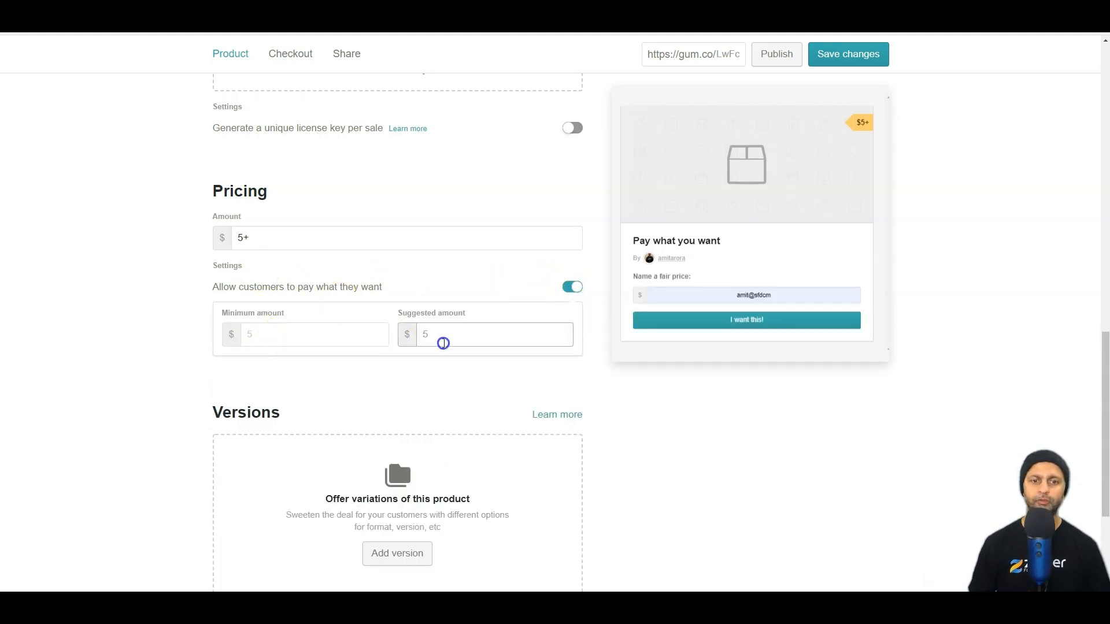
pyautogui.write('10')
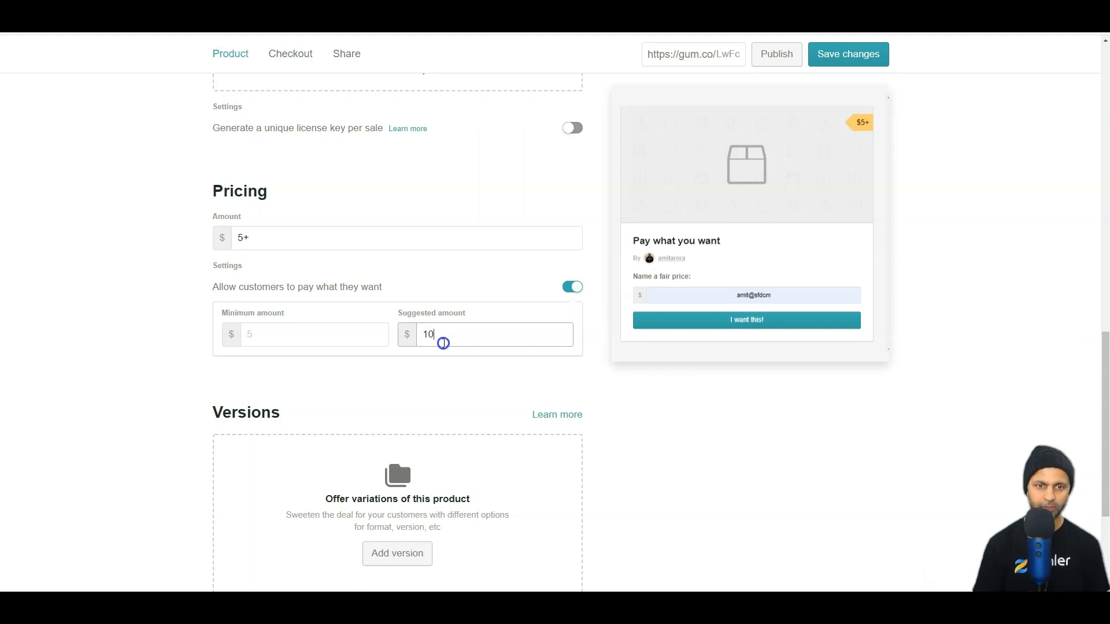
pyautogui.press('Tab')
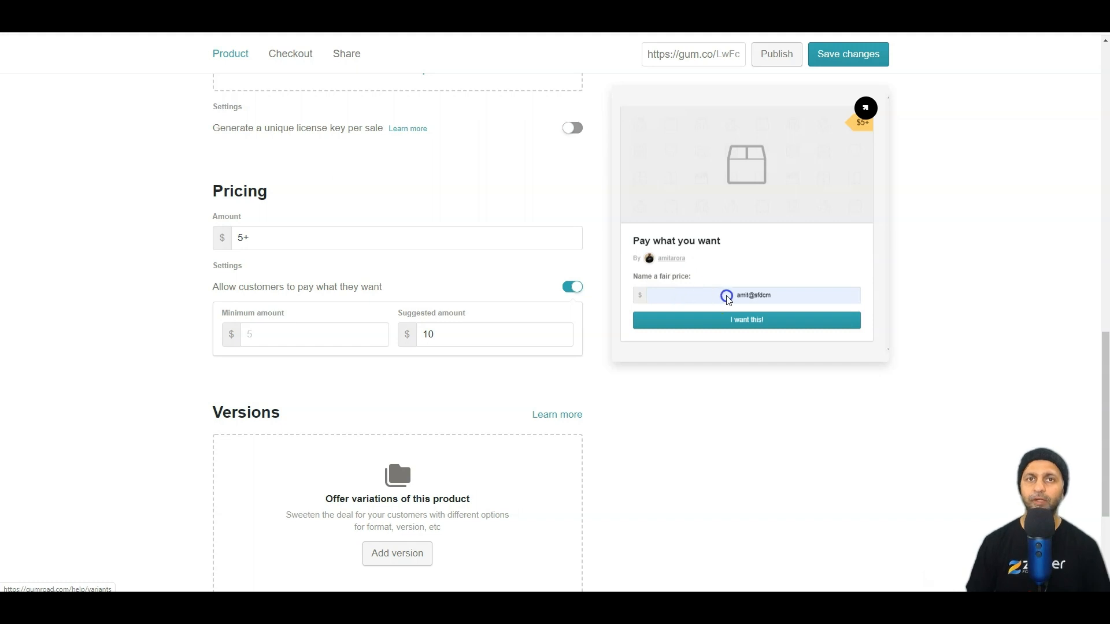
# Change the product's call to action to Pay and save the changes
pyautogui.scroll(-3, 453, 495)
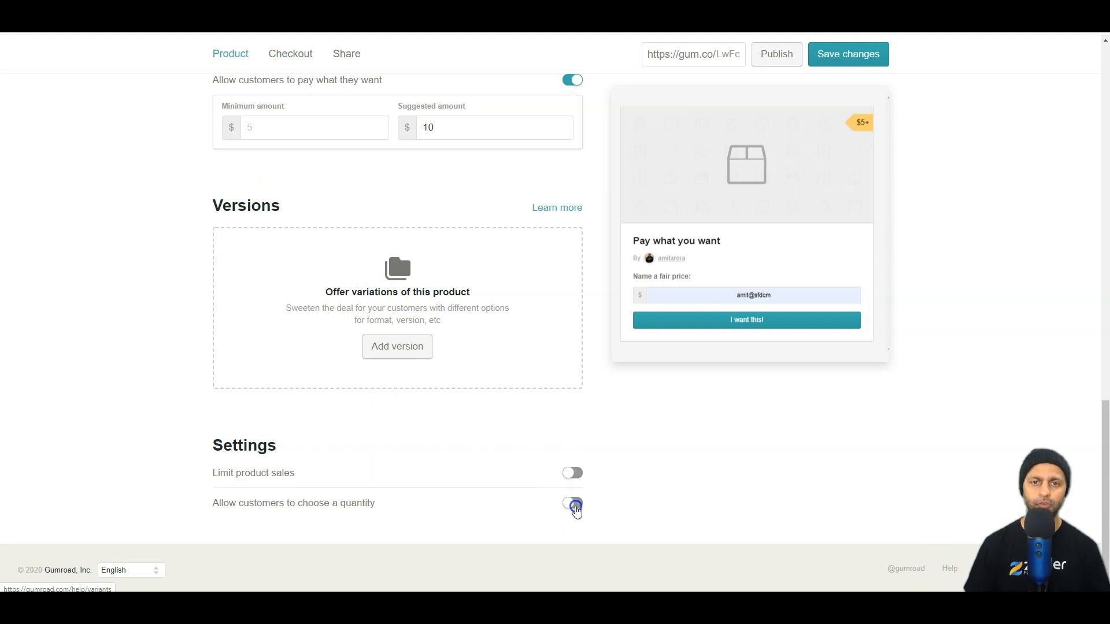
pyautogui.scroll(15, 575, 509)
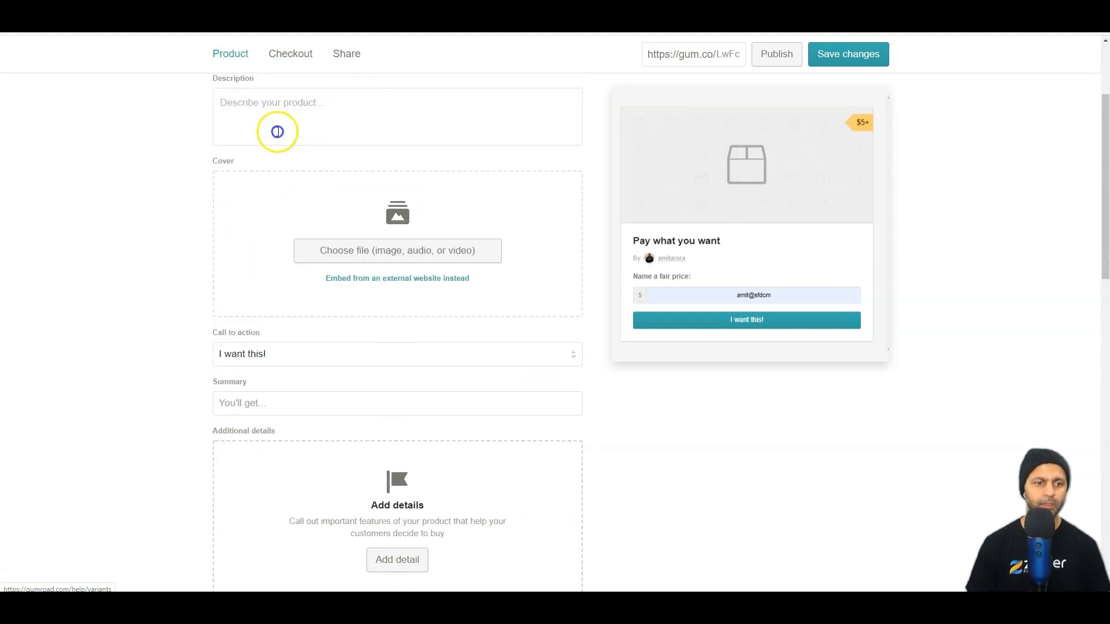
pyautogui.click(269, 354)
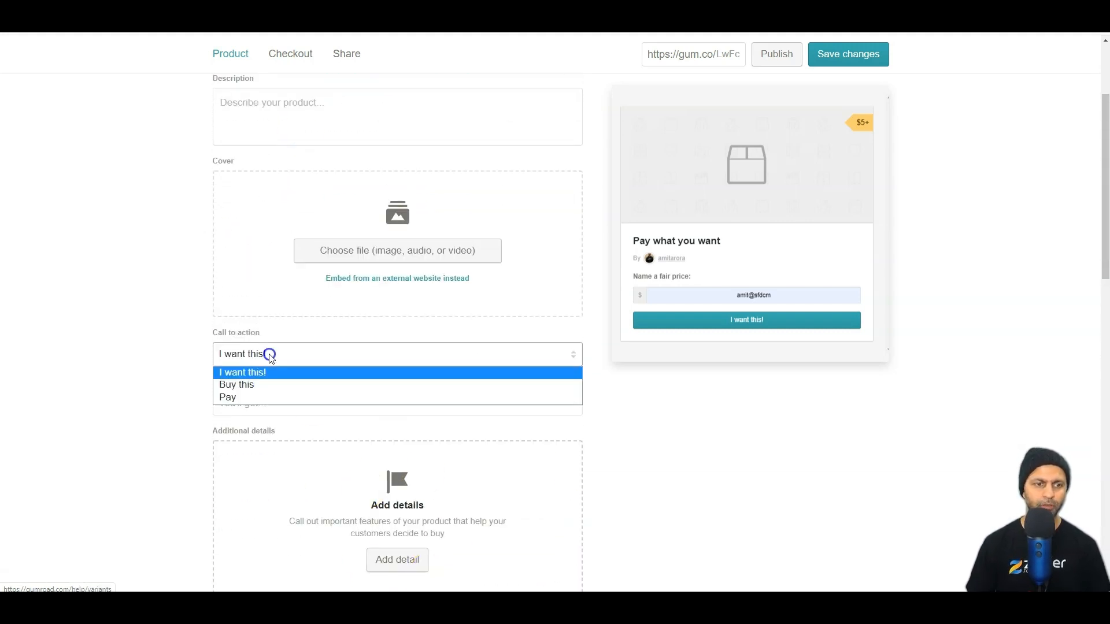
pyautogui.click(267, 398)
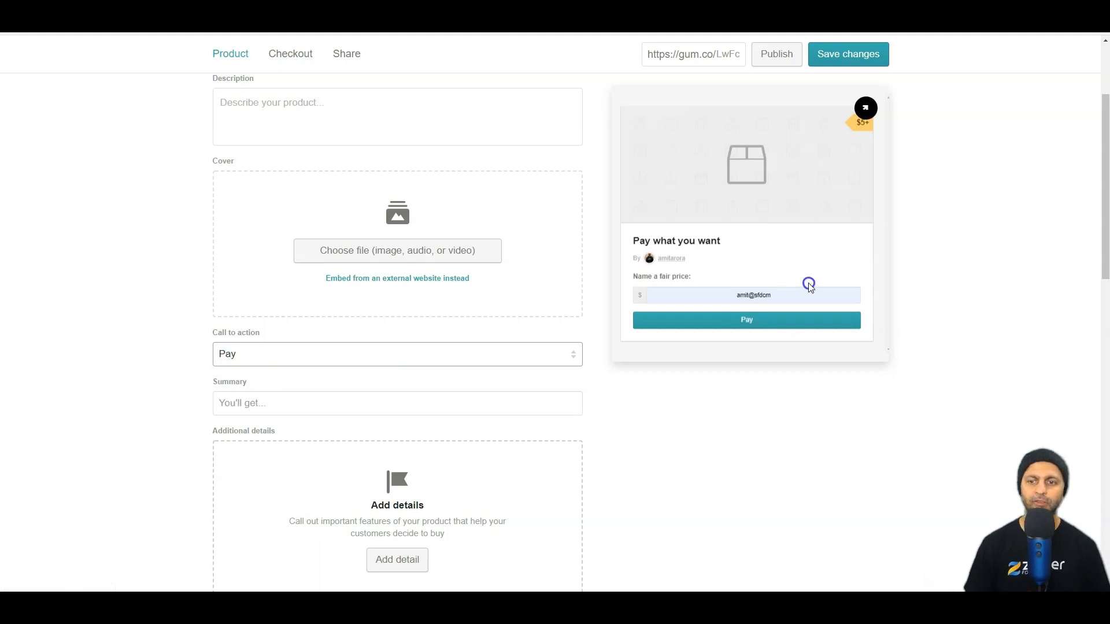
pyautogui.scroll(3, 512, 389)
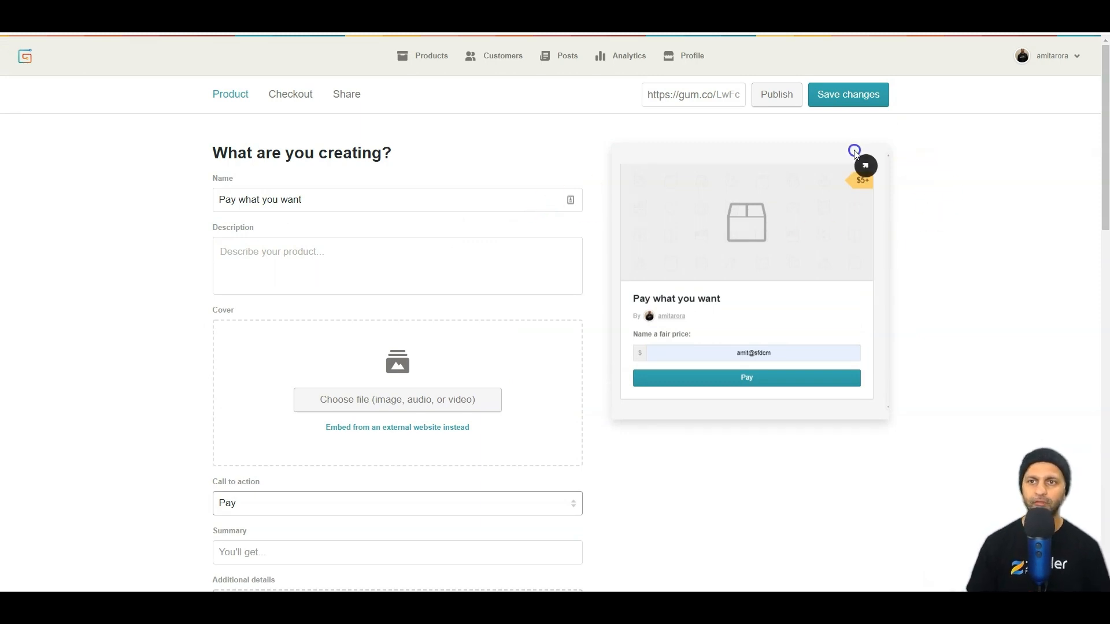
pyautogui.click(836, 104)
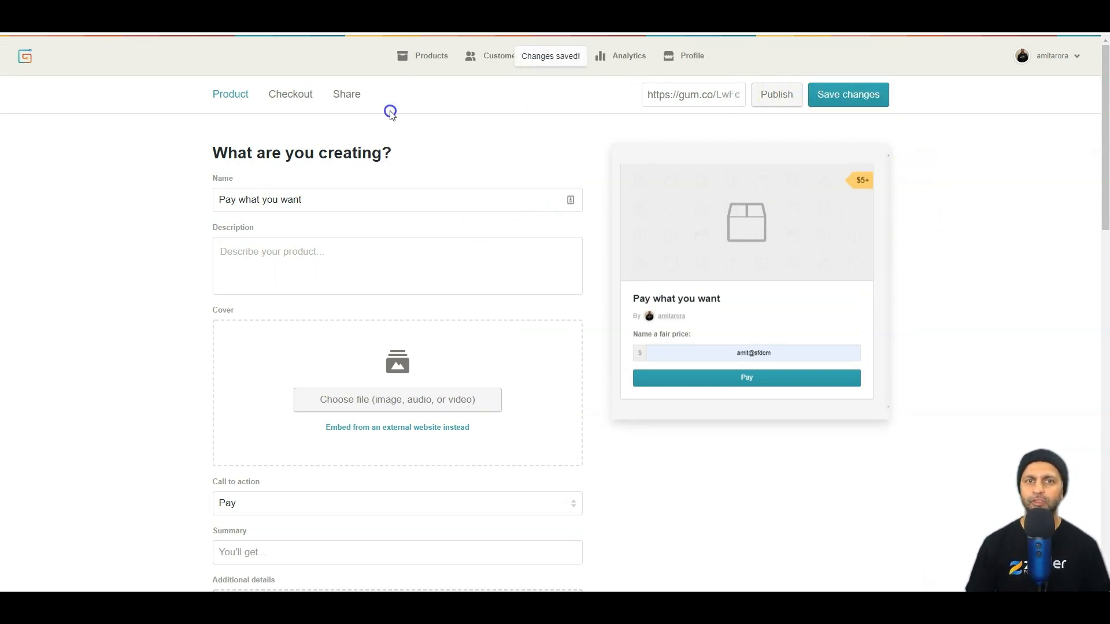
# In the product's checkout settings, add the discount code field to the purchase form and review the payment form and receipt options
pyautogui.click(293, 96)
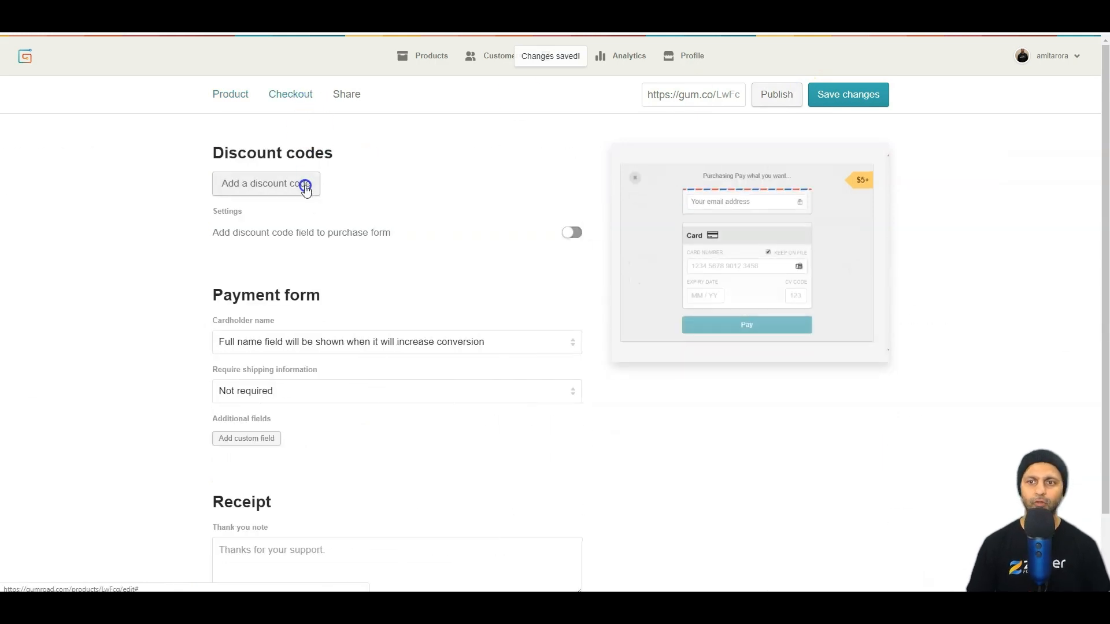
pyautogui.click(571, 232)
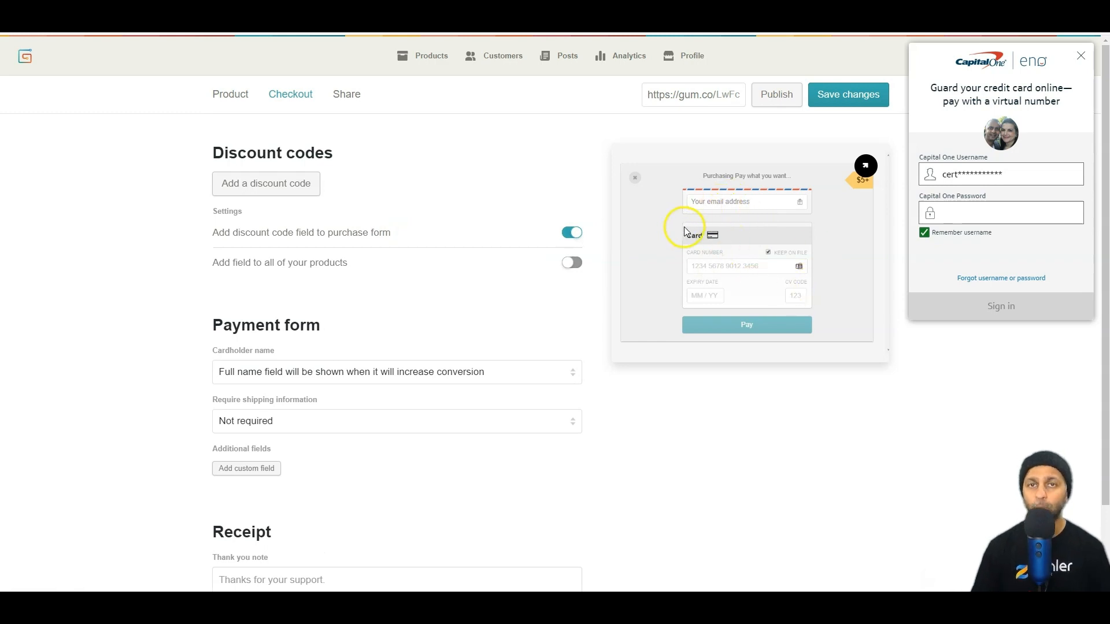
pyautogui.scroll(-2, 307, 359)
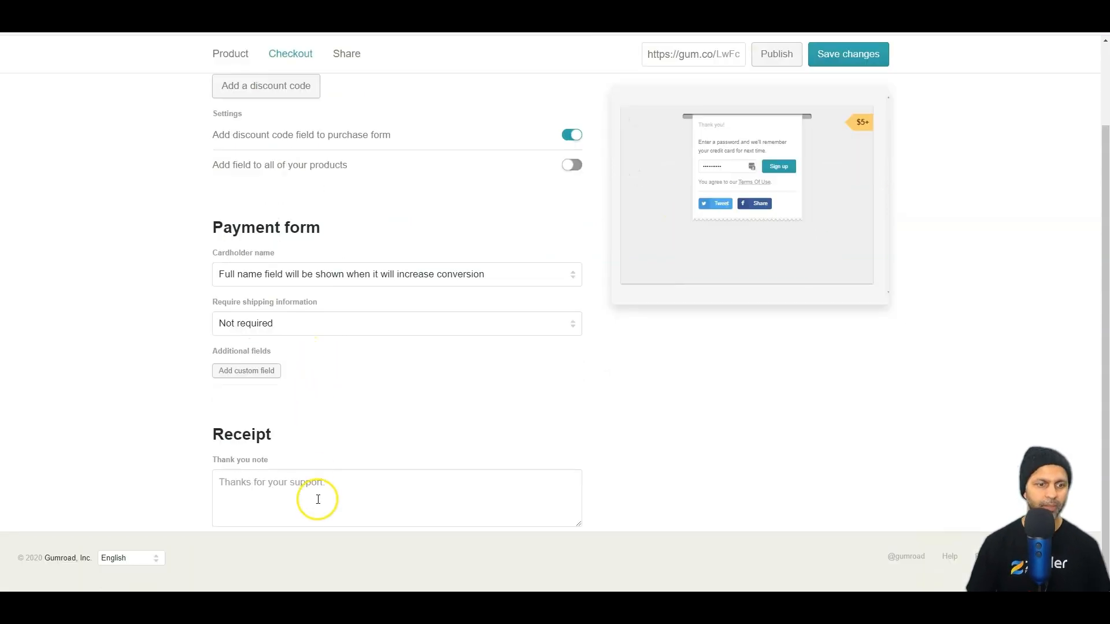
# Try to publish the product and open its sharing settings
pyautogui.scroll(2, 478, 198)
pyautogui.click(786, 96)
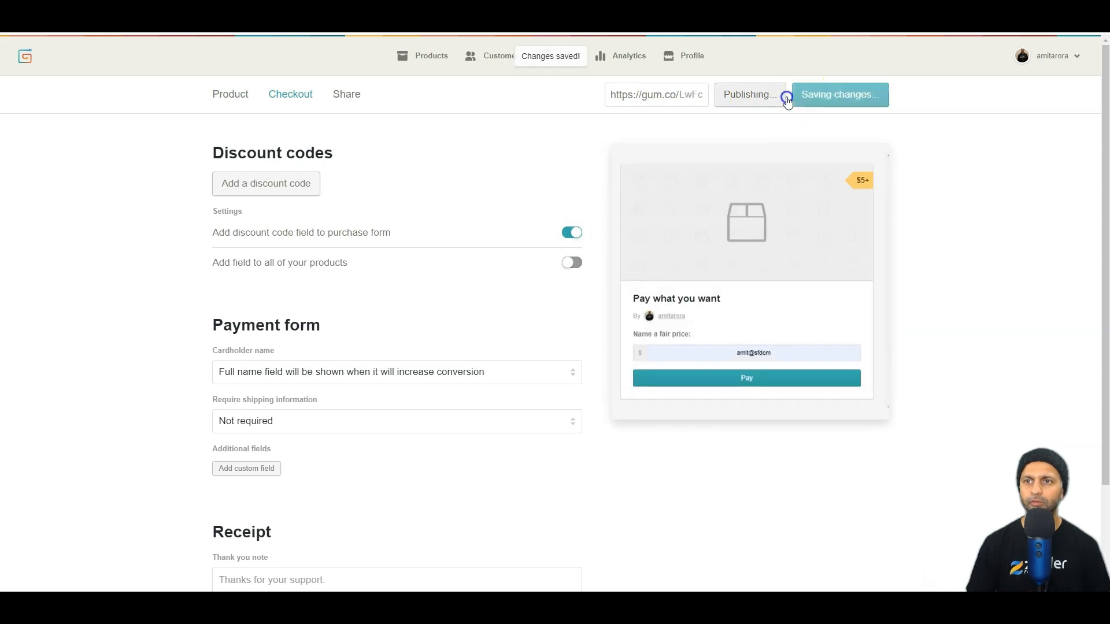
pyautogui.click(362, 100)
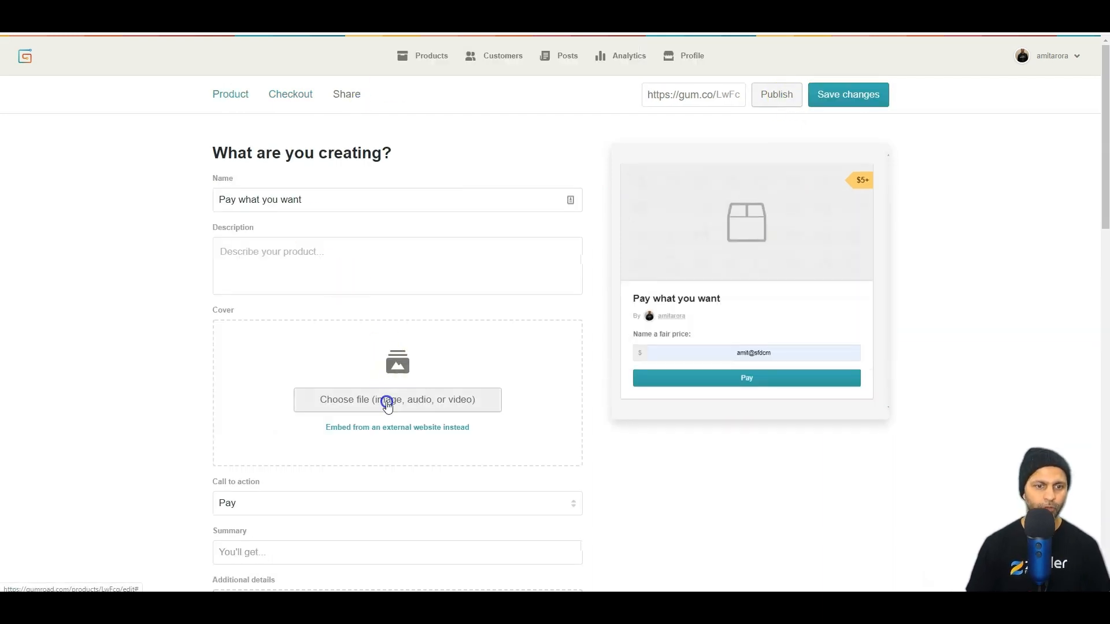
pyautogui.scroll(-4, 300, 167)
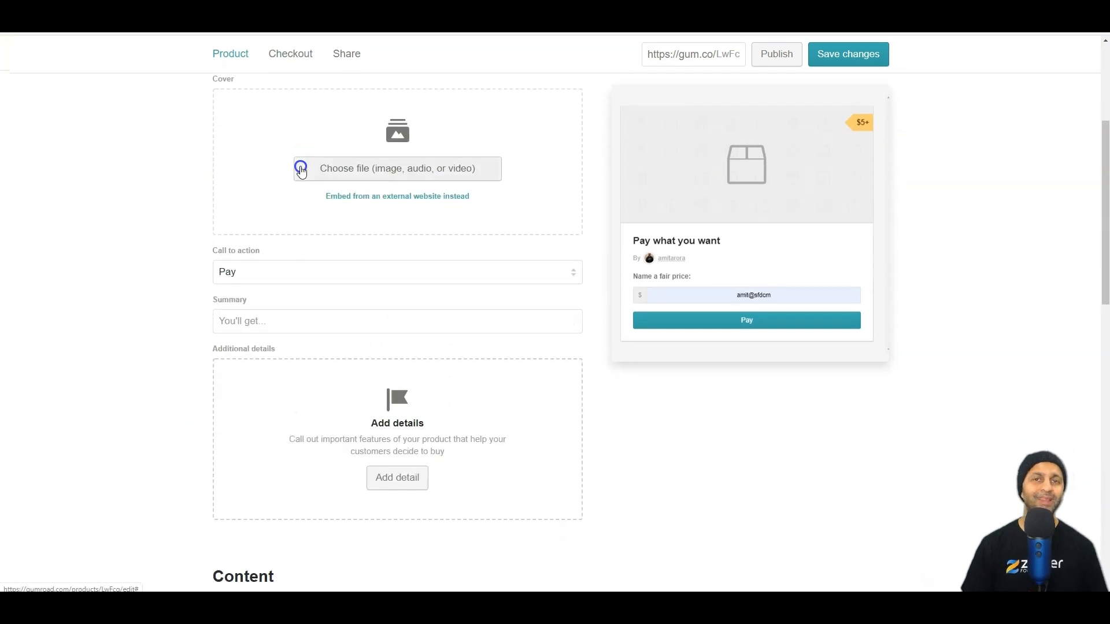
pyautogui.scroll(-3, 400, 344)
pyautogui.scroll(-2, 436, 381)
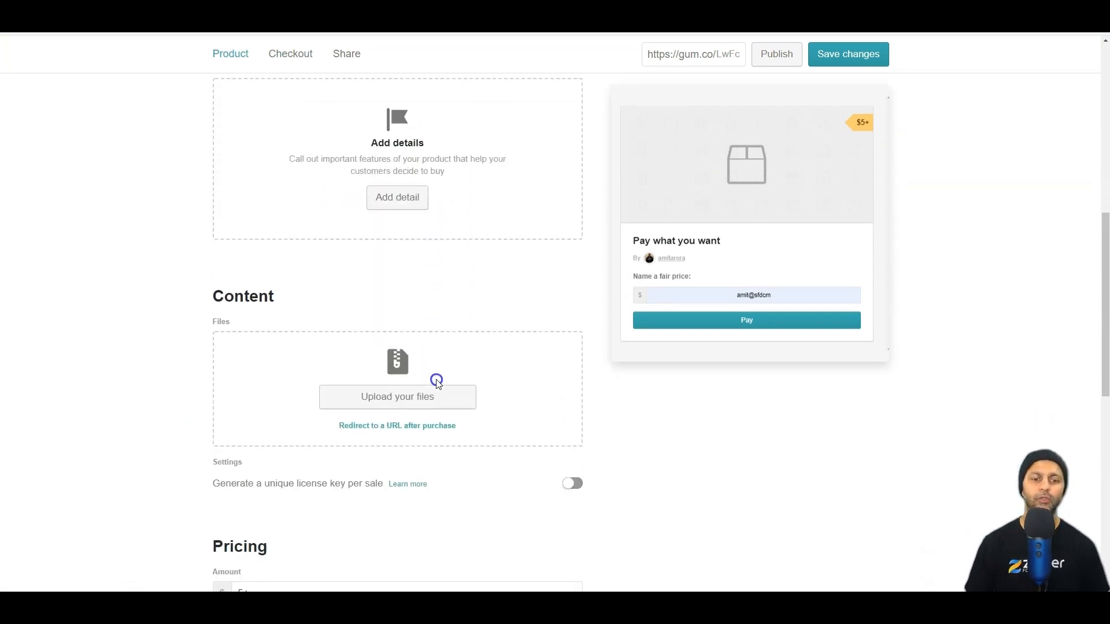
pyautogui.click(439, 411)
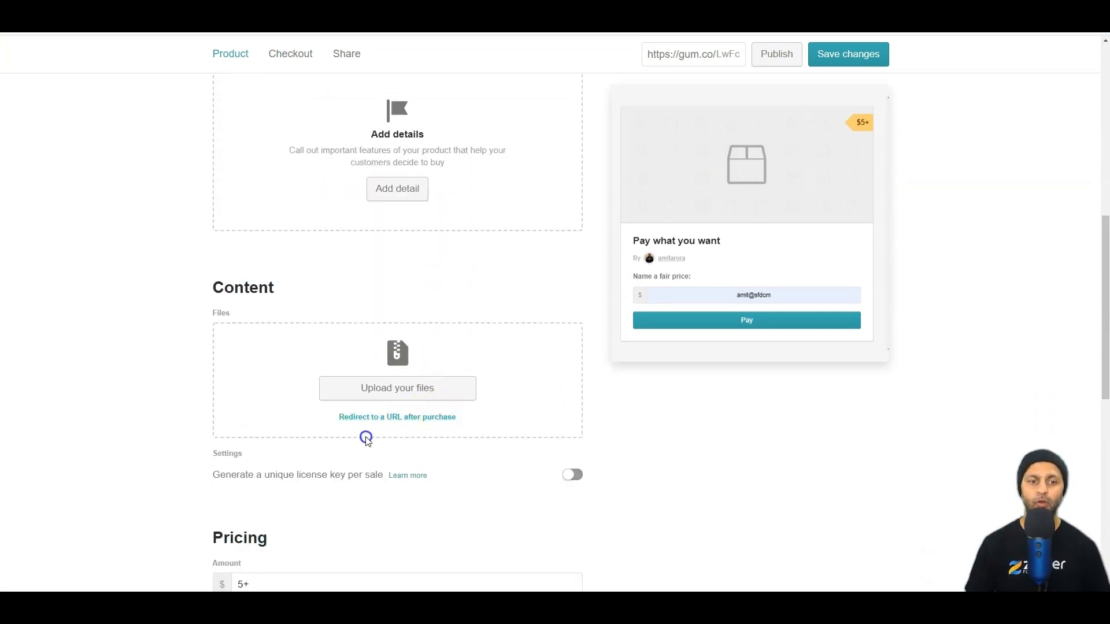
pyautogui.click(420, 425)
pyautogui.scroll(-1, 407, 370)
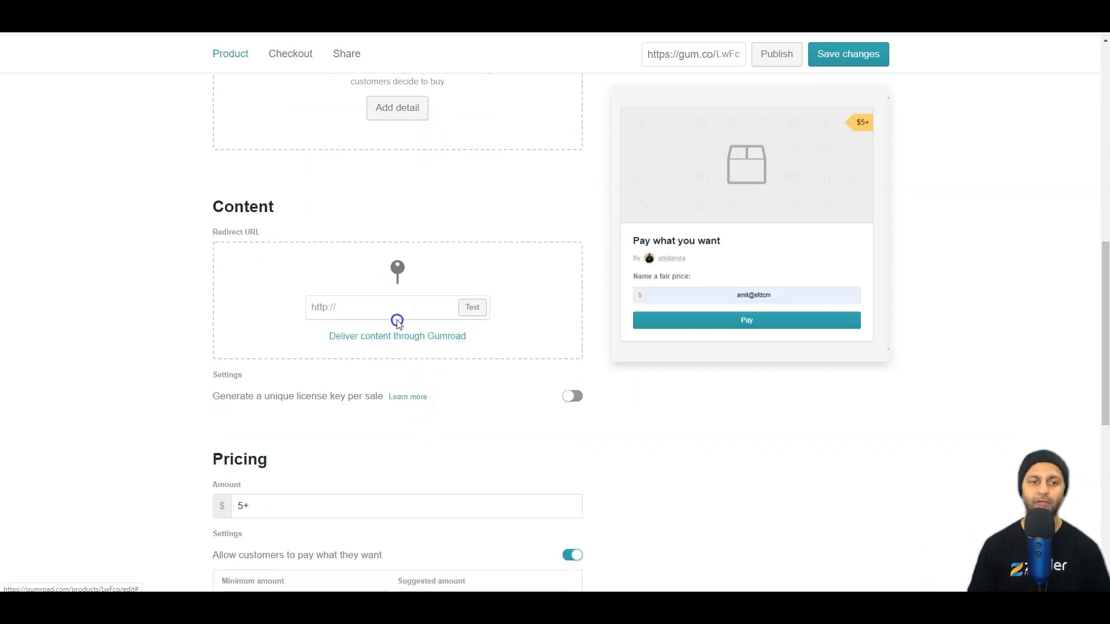
pyautogui.click(395, 316)
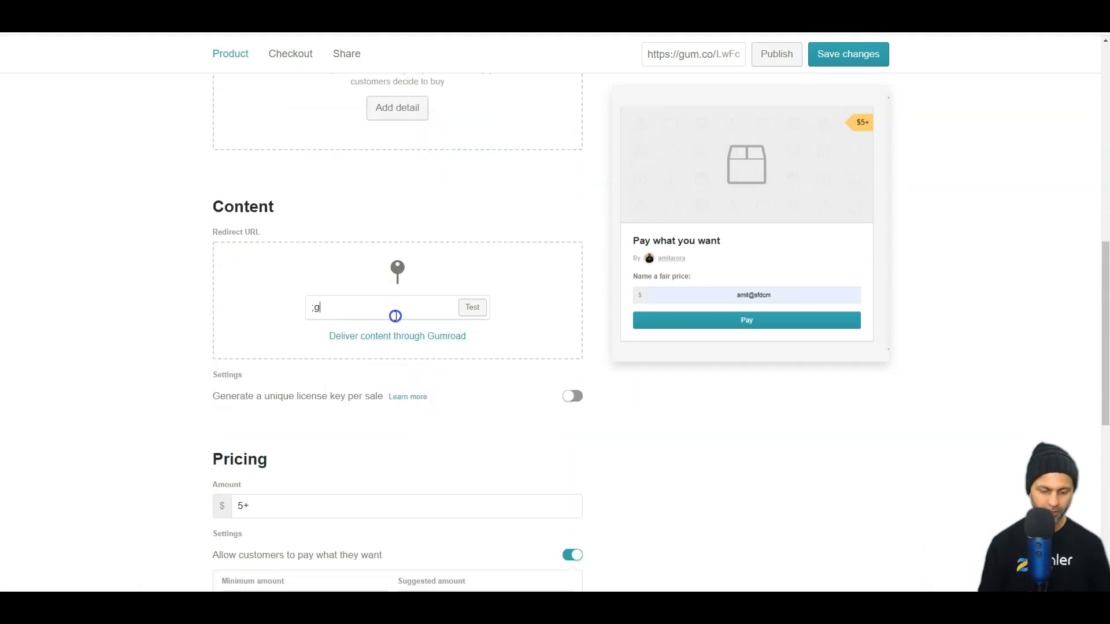
pyautogui.write(';g')
pyautogui.click(472, 307)
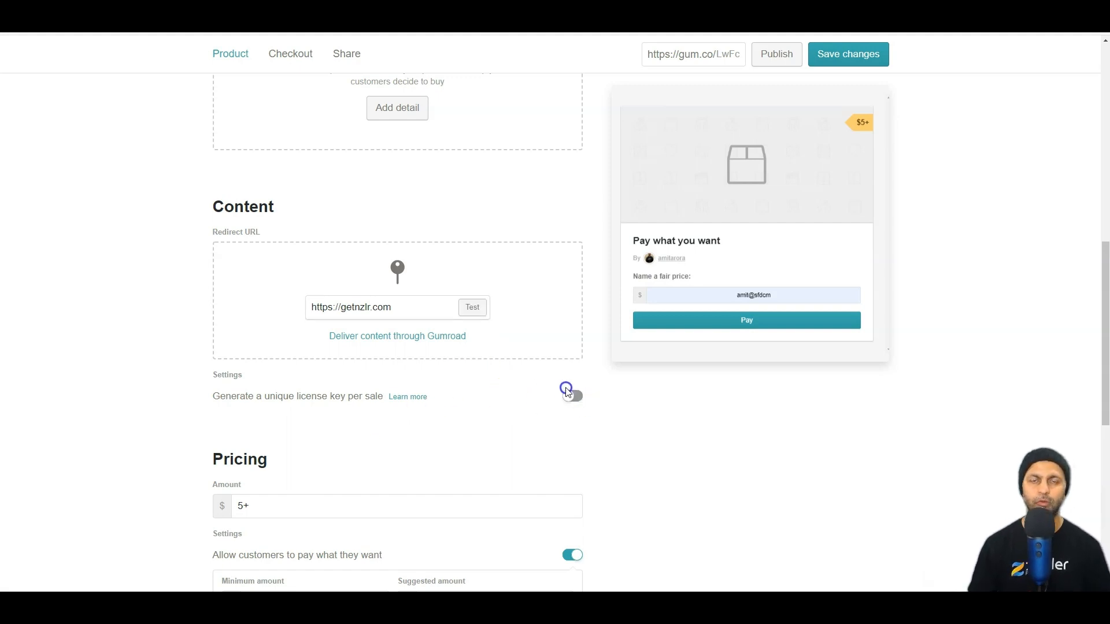
# Publish the product and choose the Embed option in its sharing settings to get the embed code
pyautogui.click(793, 60)
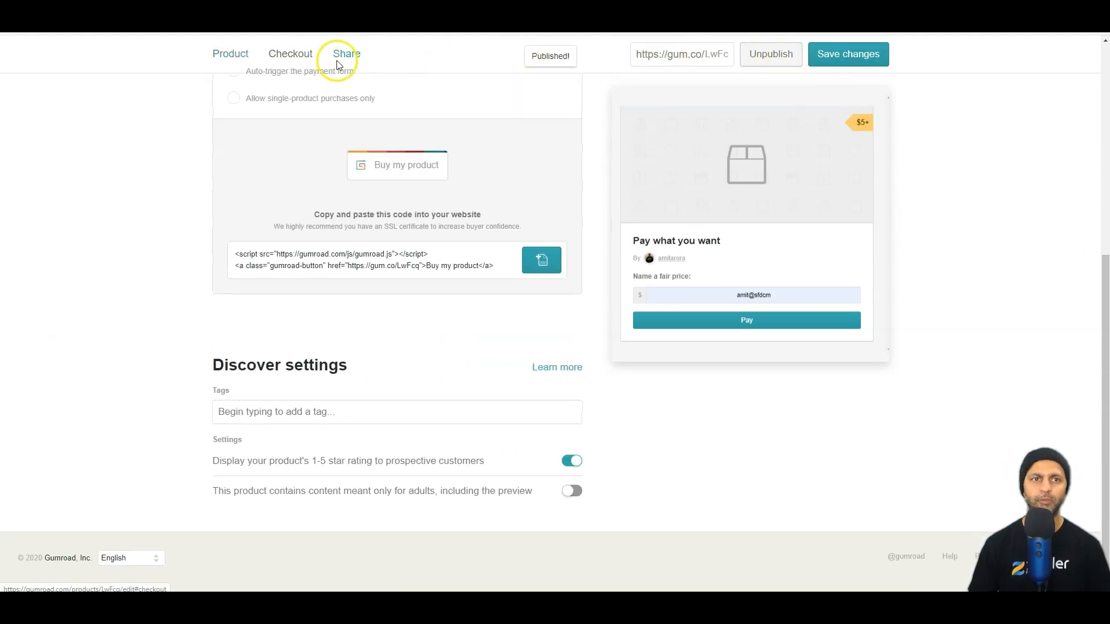
pyautogui.scroll(6, 382, 313)
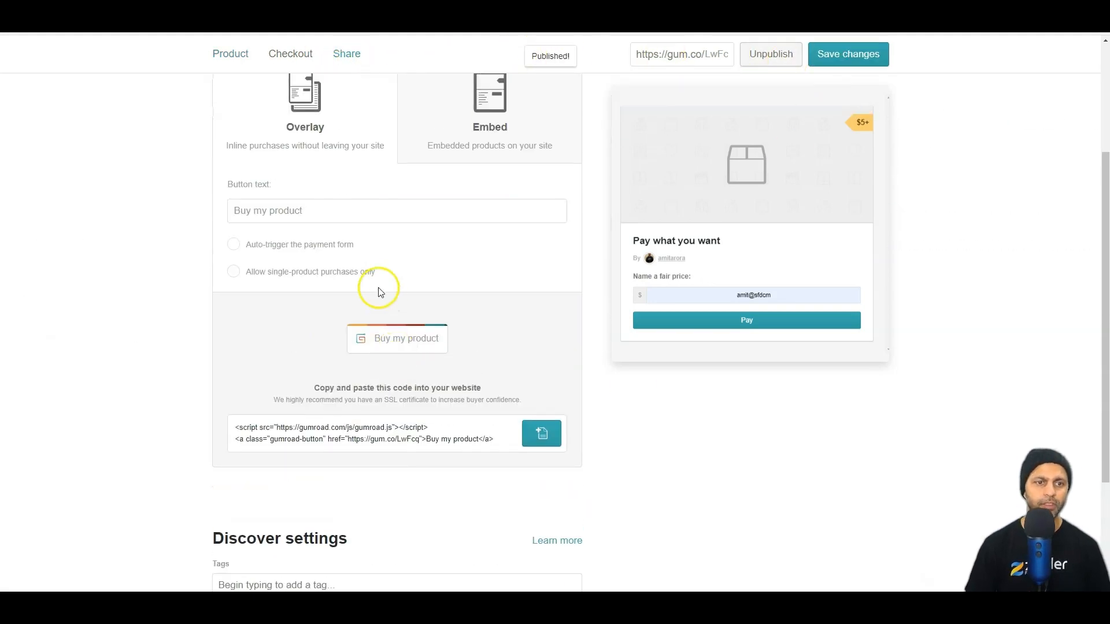
pyautogui.click(490, 276)
pyautogui.scroll(-3, 491, 289)
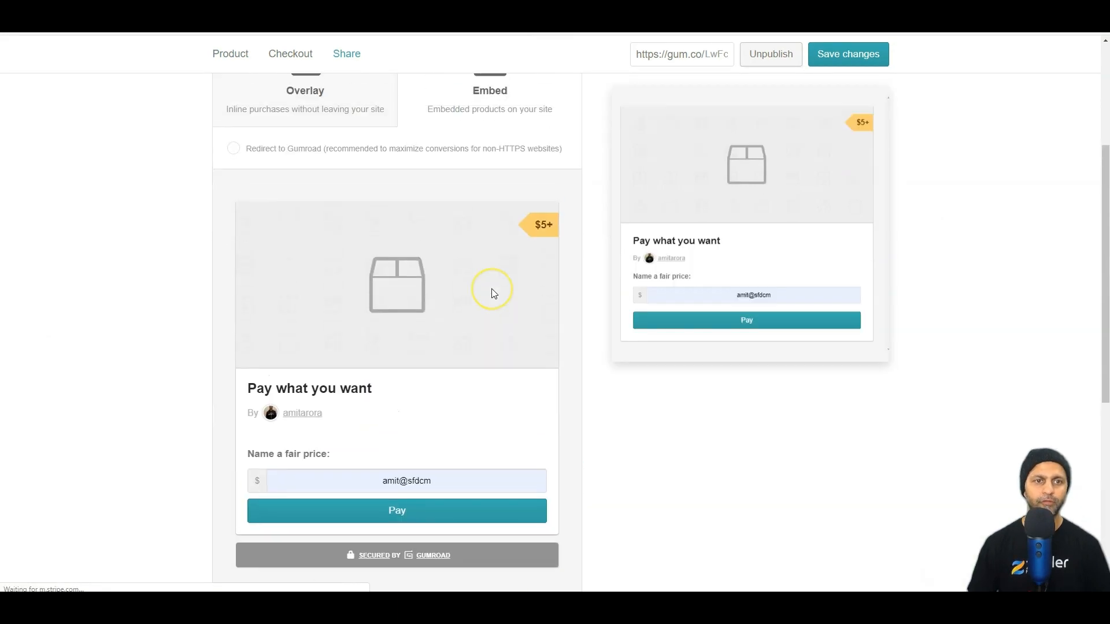
pyautogui.scroll(-5, 491, 291)
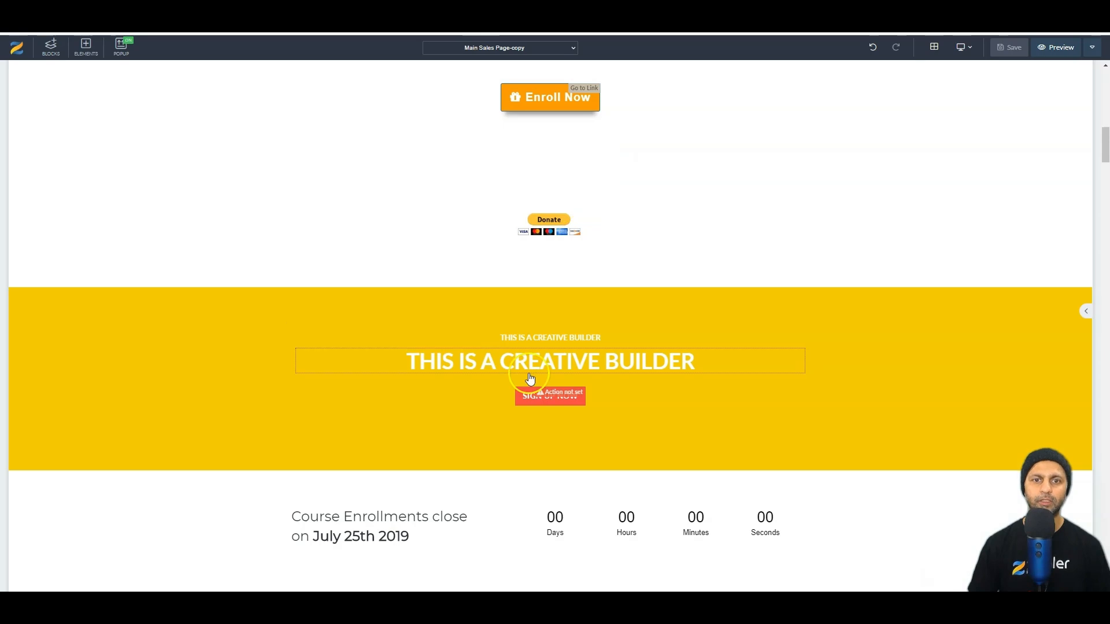
# In the New Zenler page builder, duplicate the PayPal donate block, replace the copy's code with the Gumroad embed code, and save
pyautogui.click(553, 219)
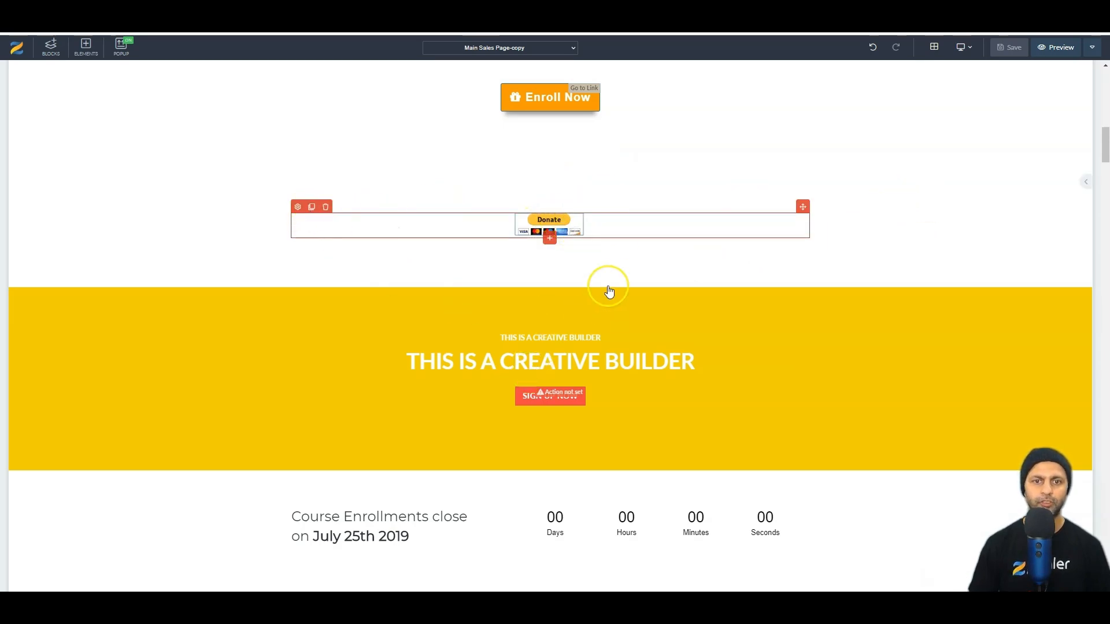
pyautogui.click(312, 207)
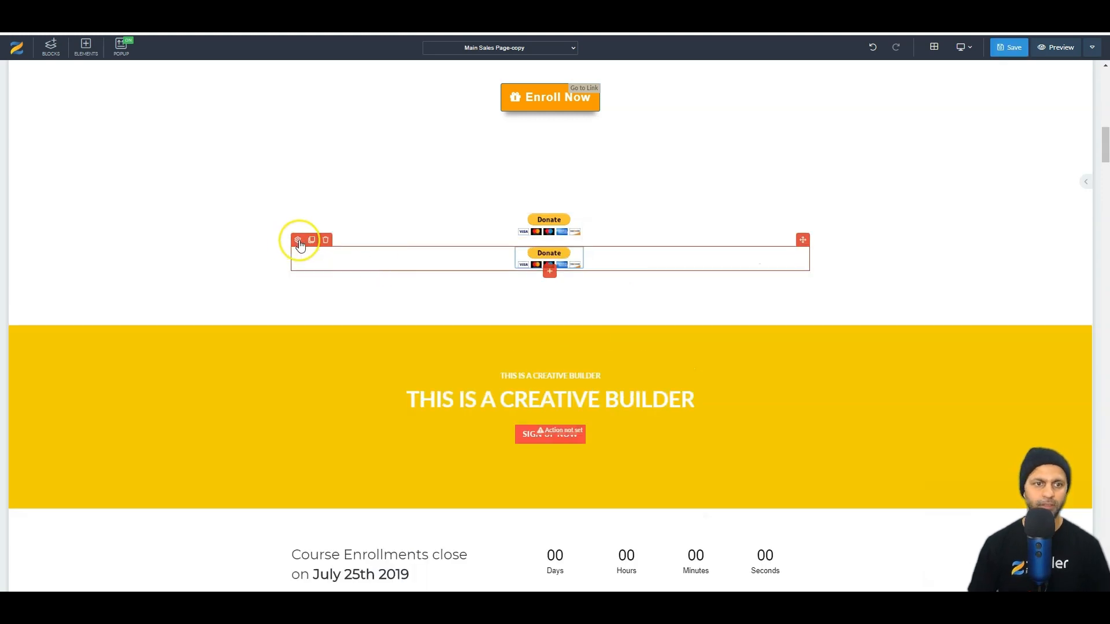
pyautogui.click(688, 238)
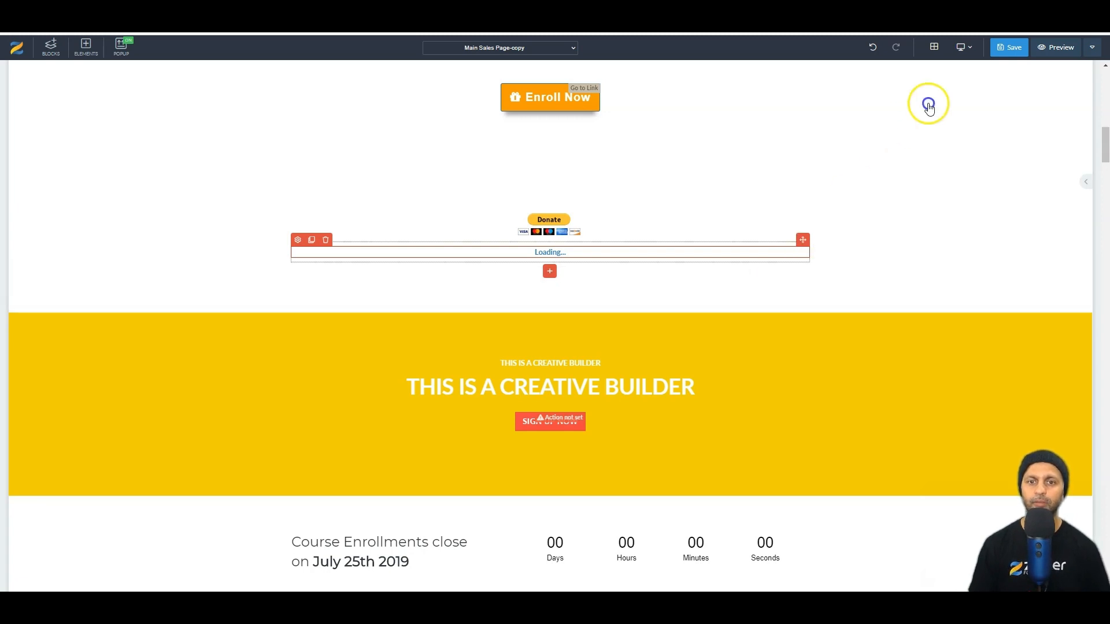
pyautogui.click(1006, 47)
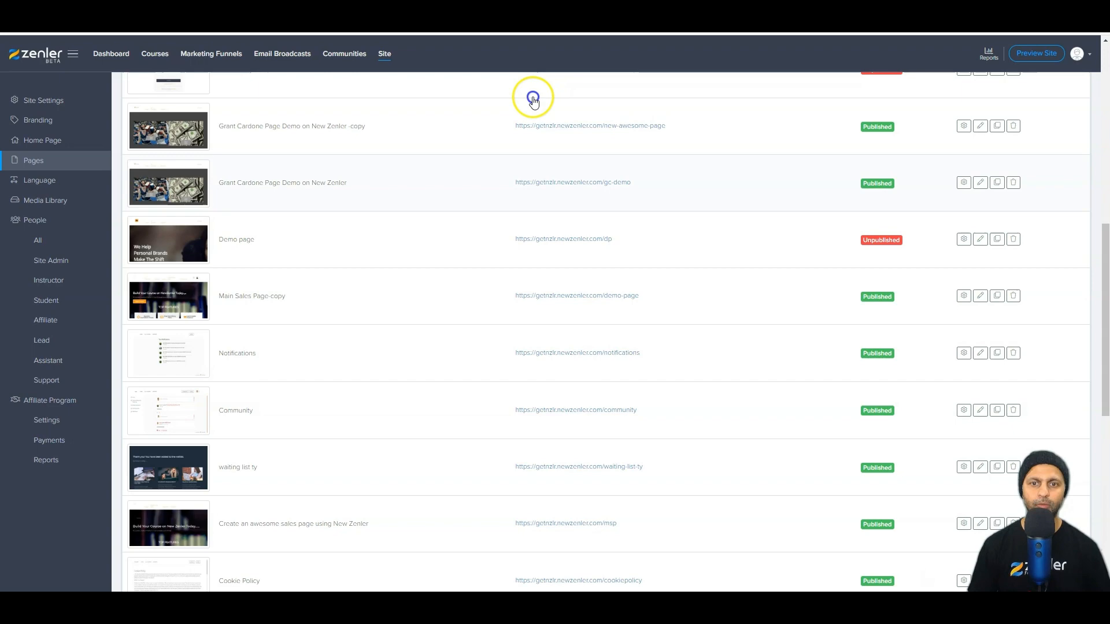
# Open the live demo-page of Main Sales Page copy from the site's pages list and view the embedded Gumroad product
pyautogui.rightClick(607, 293)
pyautogui.click(626, 329)
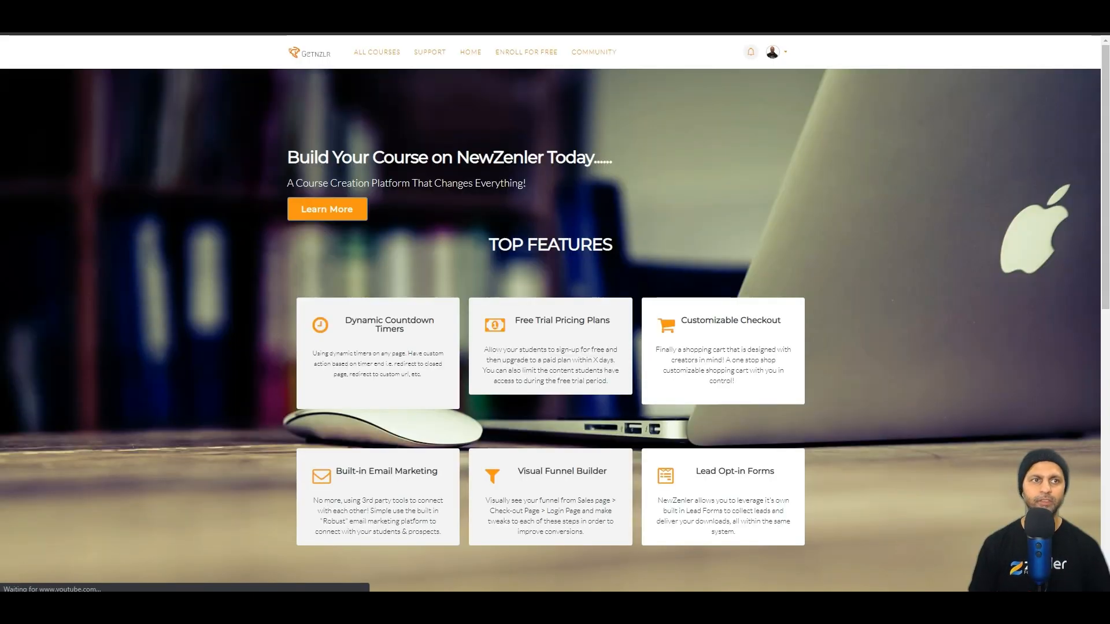
pyautogui.scroll(-10, 793, 253)
pyautogui.scroll(-3, 793, 251)
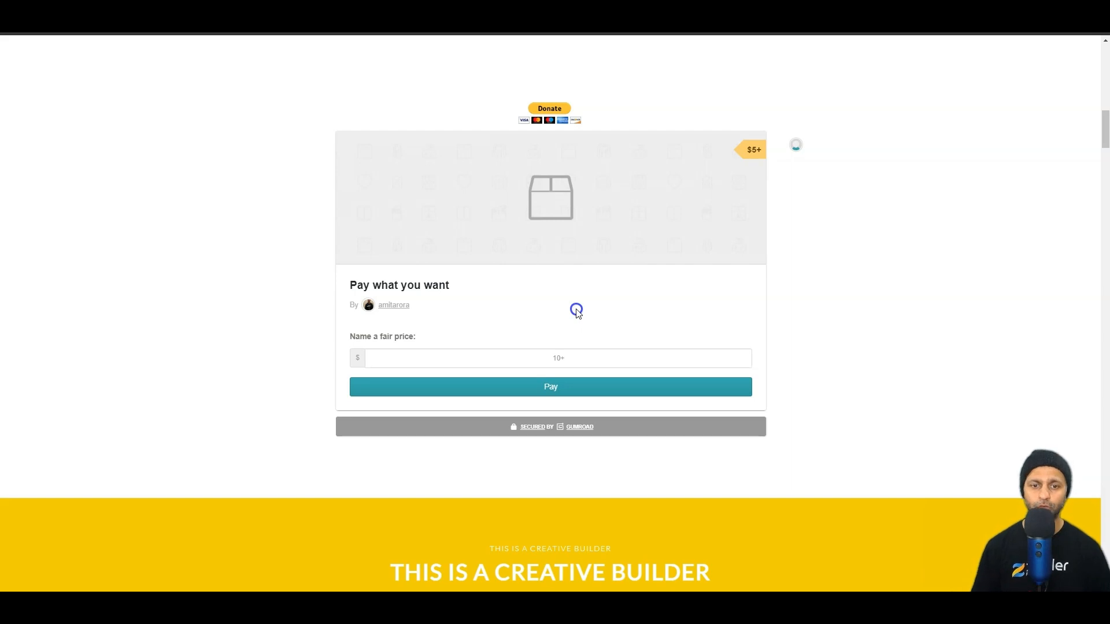
# Test the embedded product with a price of $11, proceed to the payment form, try the PayPal option, and close the form
pyautogui.tripleClick(433, 333)
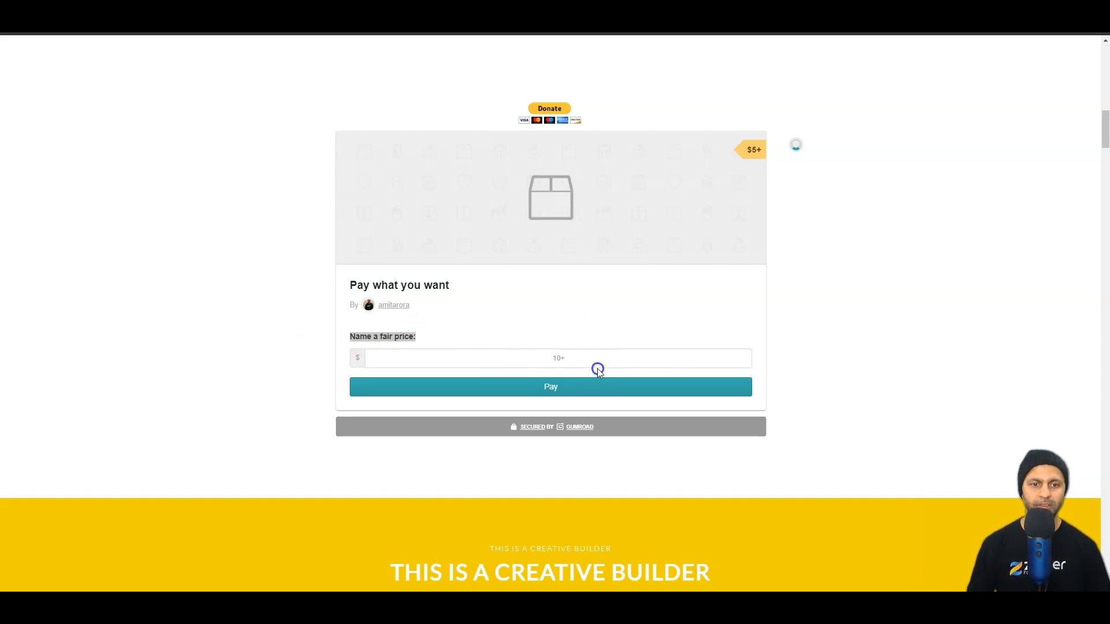
pyautogui.click(568, 361)
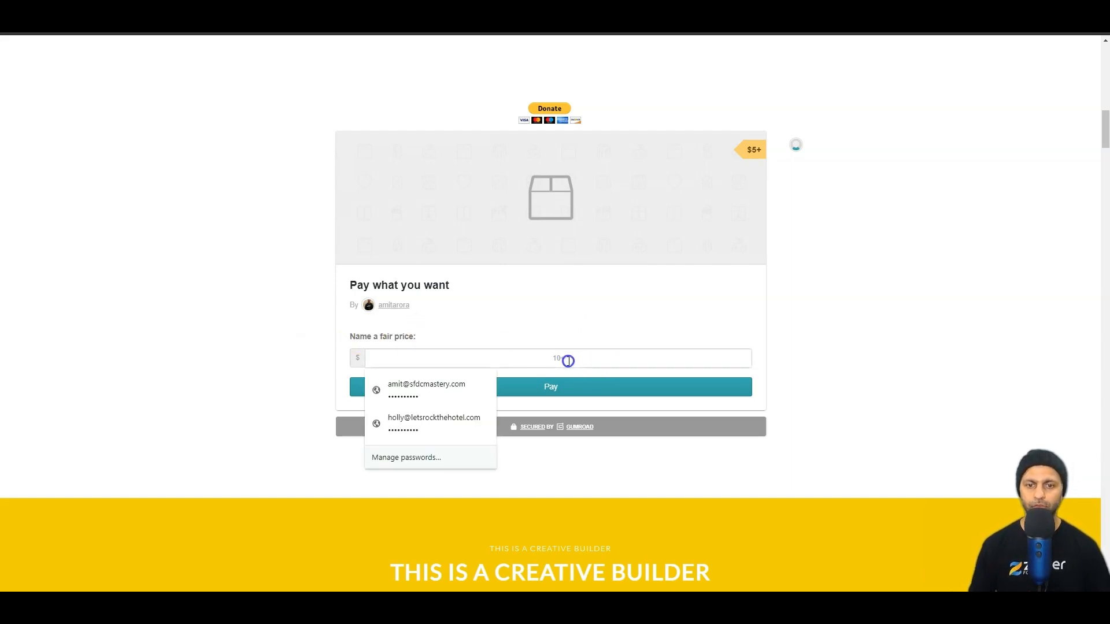
pyautogui.write('11')
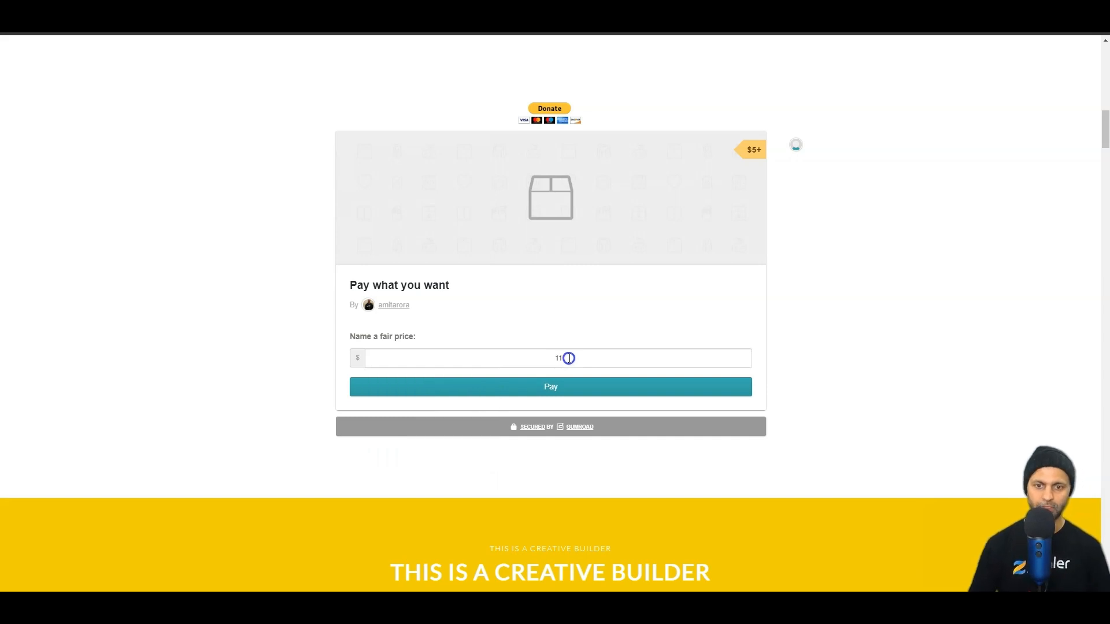
pyautogui.click(583, 389)
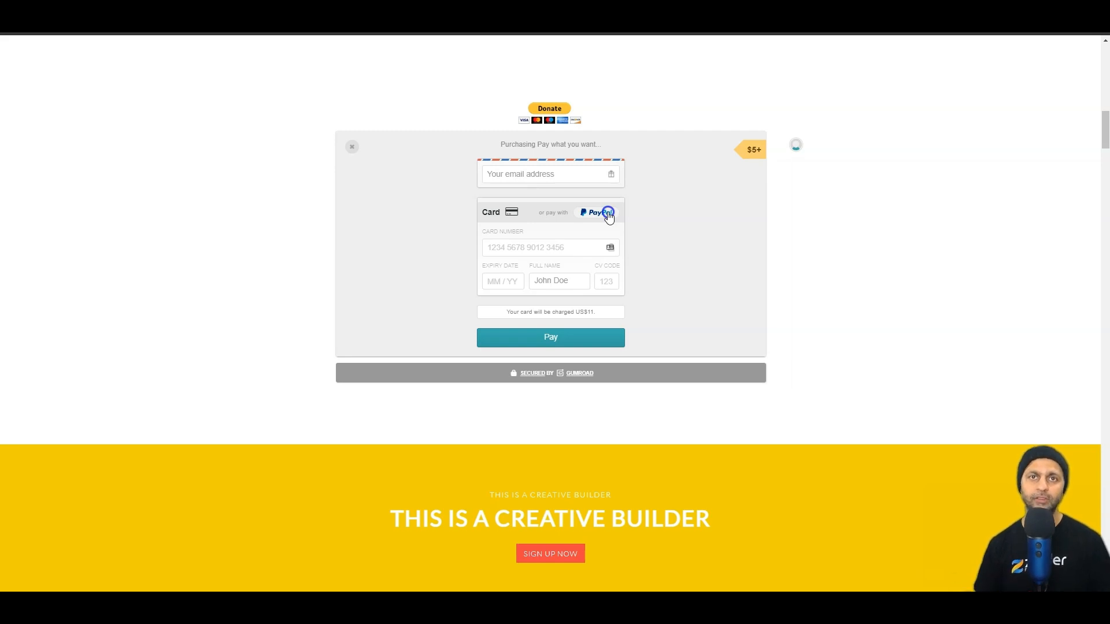
pyautogui.click(608, 213)
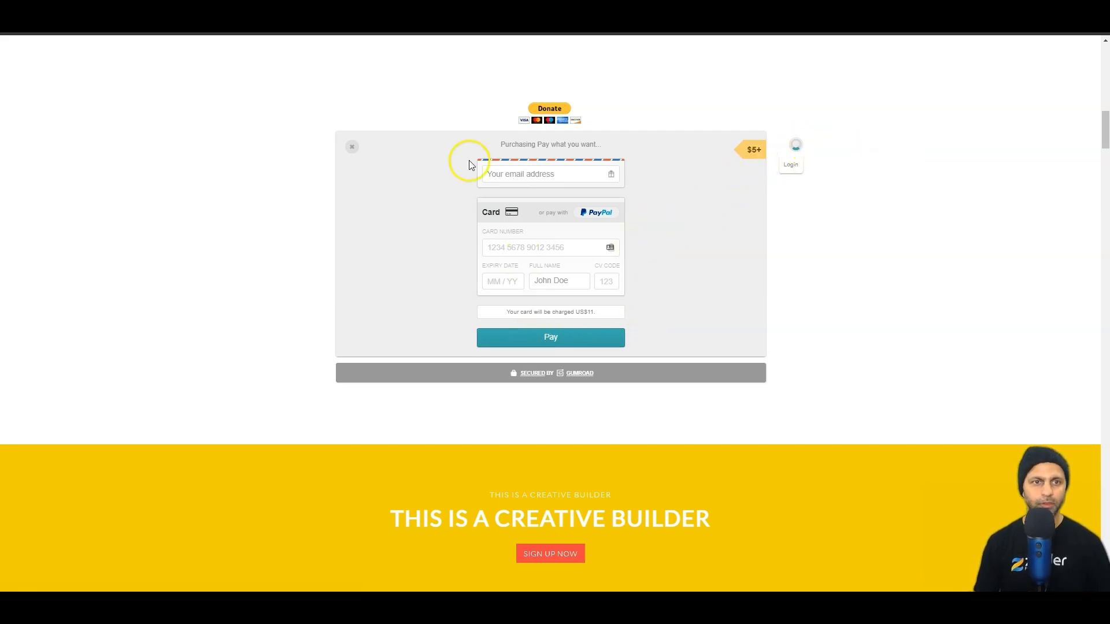
pyautogui.click(352, 147)
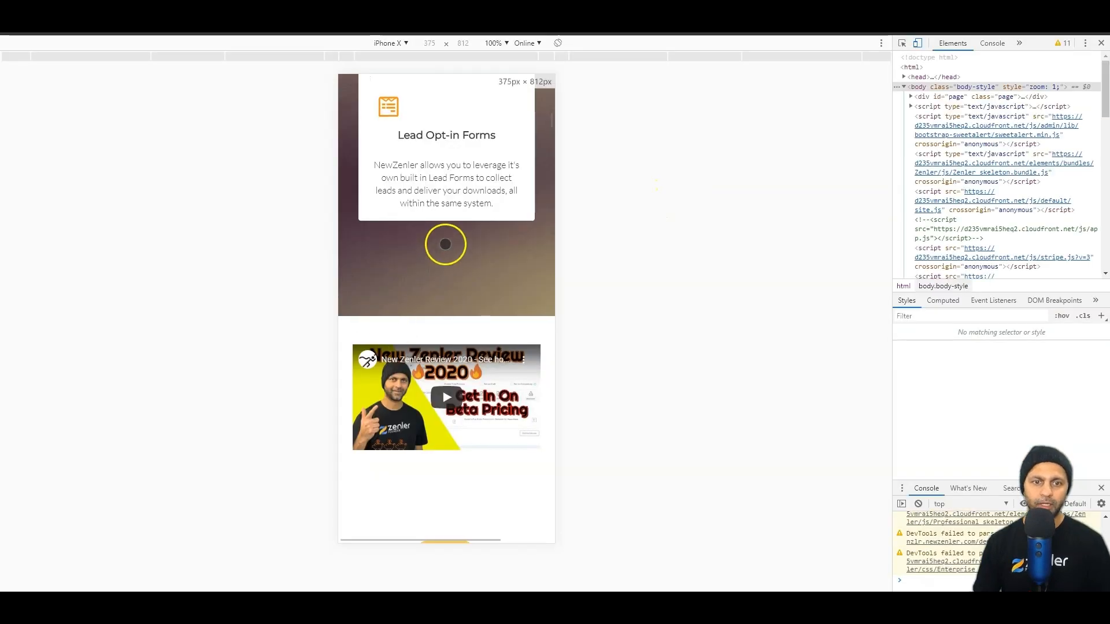
# Check how the donate button and the Gumroad product display in the iPhone X mobile preview, and close the developer tools
pyautogui.scroll(-7, 441, 240)
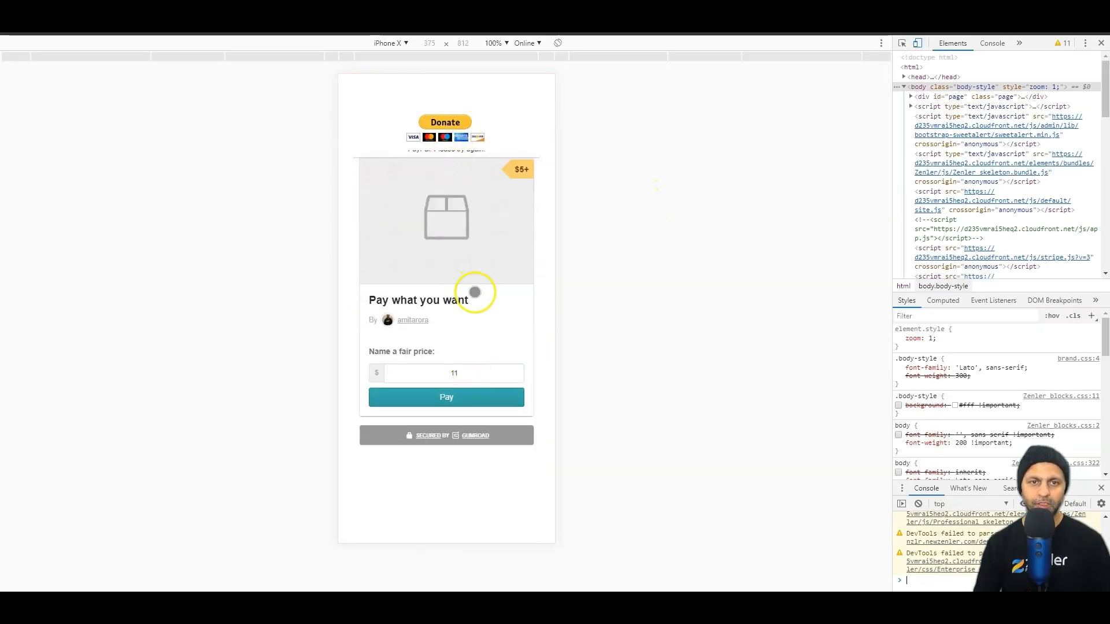
pyautogui.scroll(3, 408, 209)
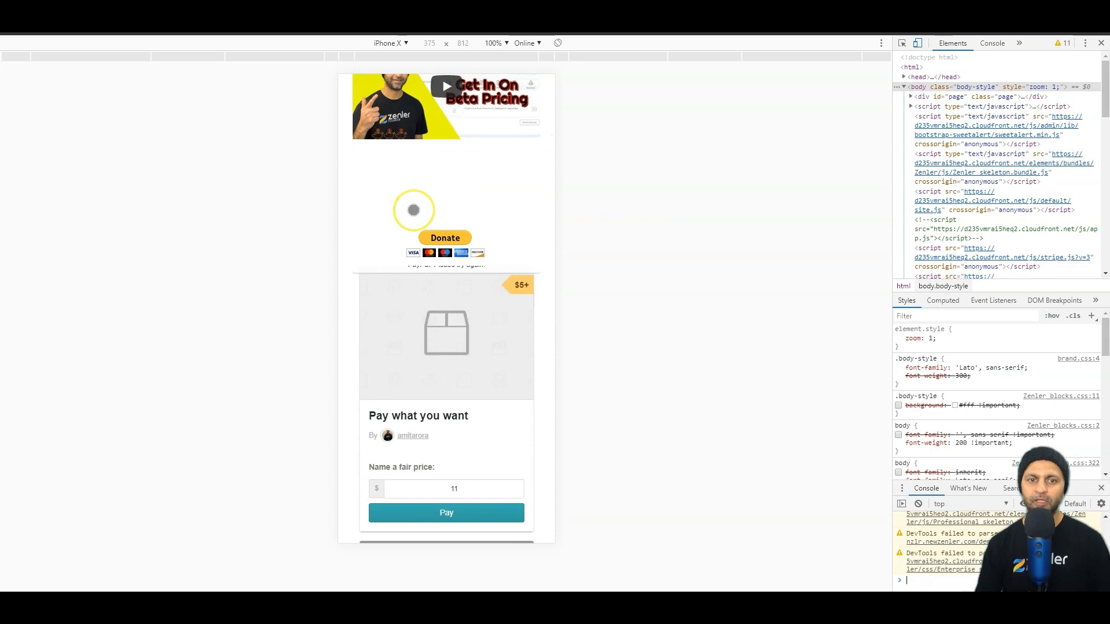
pyautogui.scroll(-2, 446, 354)
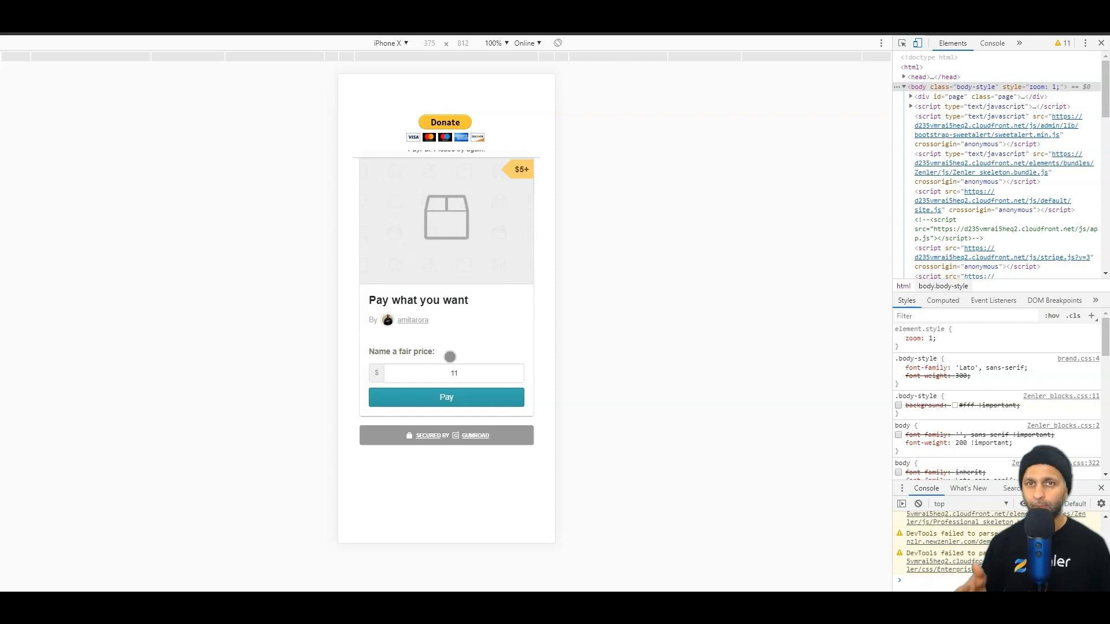
pyautogui.click(1101, 44)
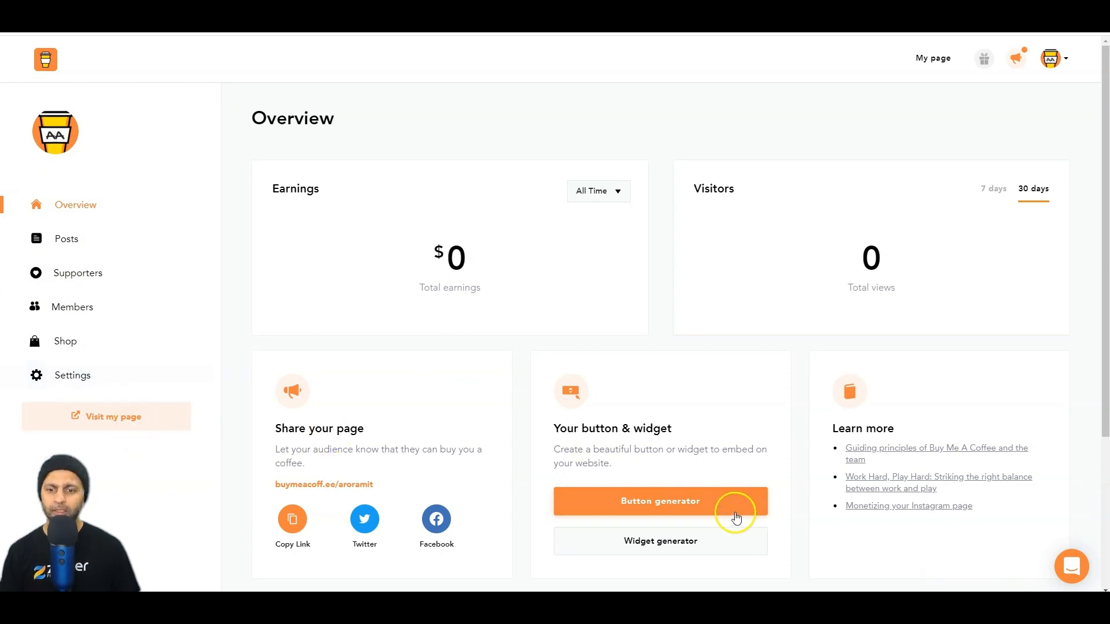
# Switch to the Buy Me a Coffee dashboard and open the button generator
pyautogui.click(681, 506)
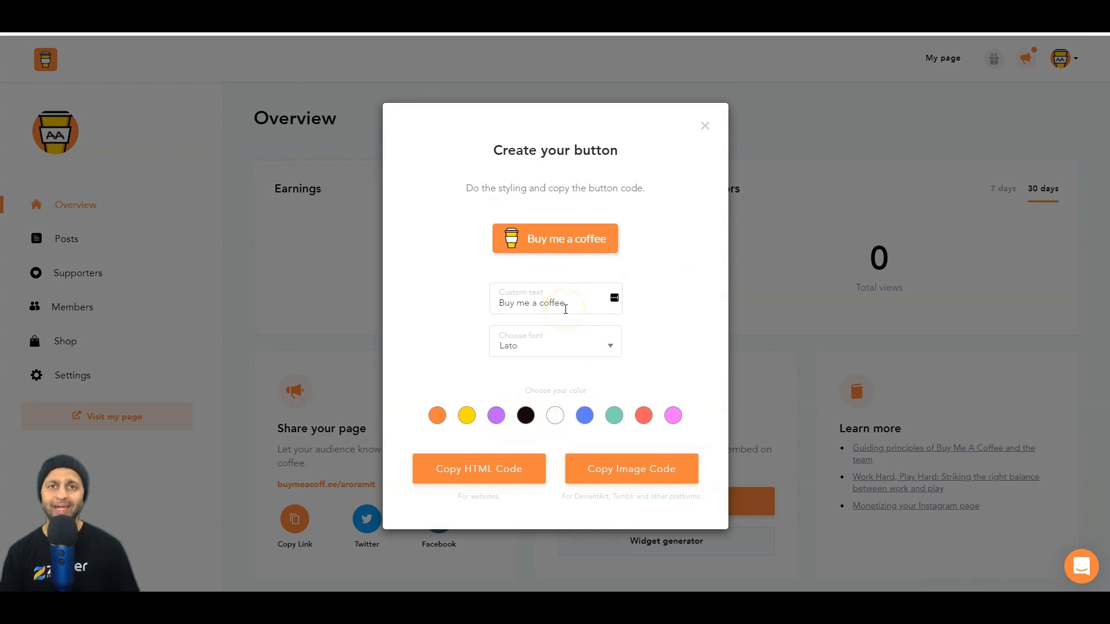
# Try "Name Your Price" as the button's custom text
pyautogui.moveTo(563, 312); pyautogui.dragTo(408, 300)
pyautogui.write('Name')
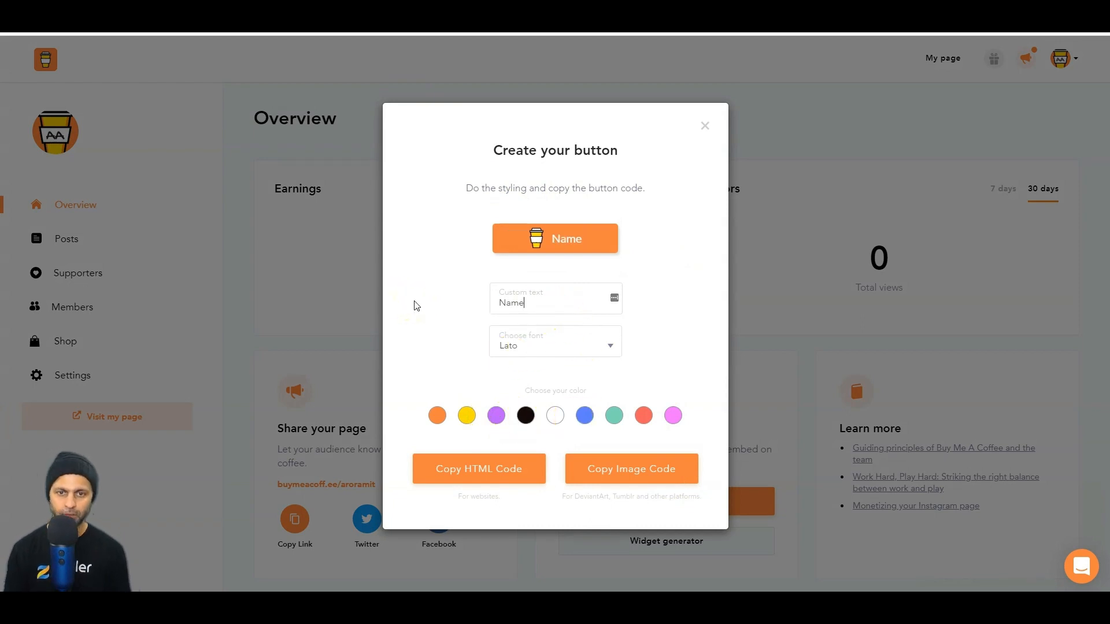
pyautogui.write(' Your Price')
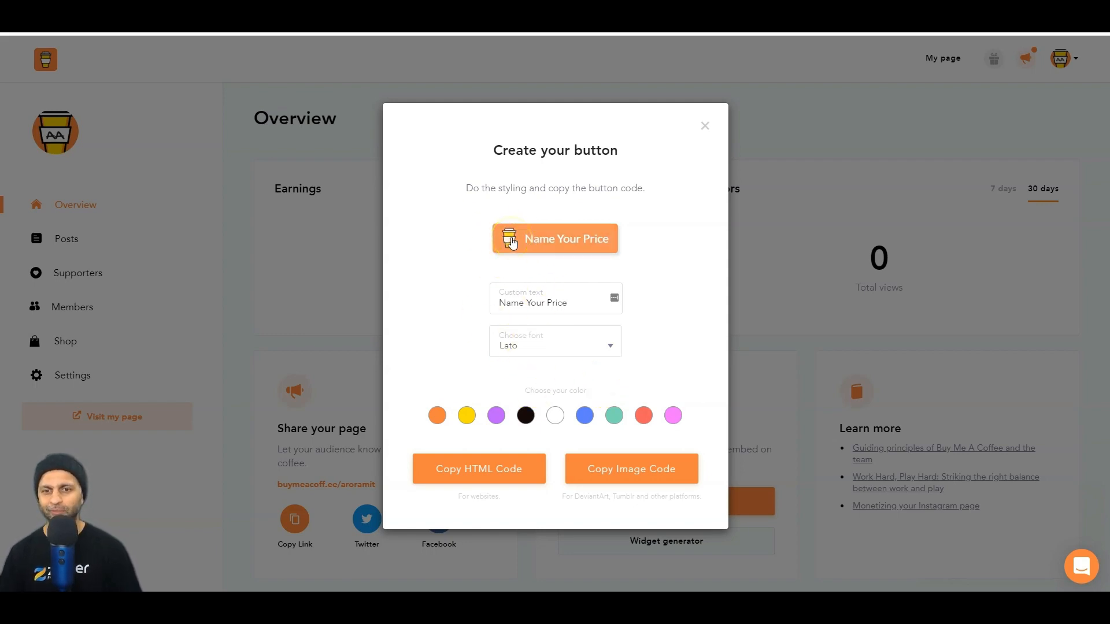
# Undo the change to the button's custom text
pyautogui.hotkey('ctrl', 'z')
pyautogui.hotkey('ctrl', 'z')
pyautogui.hotkey('ctrl', 'z')
pyautogui.hotkey('ctrl', 'z')
pyautogui.hotkey('ctrl', 'z')
pyautogui.hotkey('ctrl', 'z')
pyautogui.hotkey('ctrl', 'z')
pyautogui.hotkey('ctrl', 'z')
pyautogui.hotkey('ctrl', 'z')
pyautogui.hotkey('ctrl', 'z')
pyautogui.hotkey('ctrl', 'z')
pyautogui.hotkey('ctrl', 'z')
pyautogui.hotkey('ctrl', 'z')
pyautogui.hotkey('ctrl', 'z')
pyautogui.hotkey('ctrl', 'z')
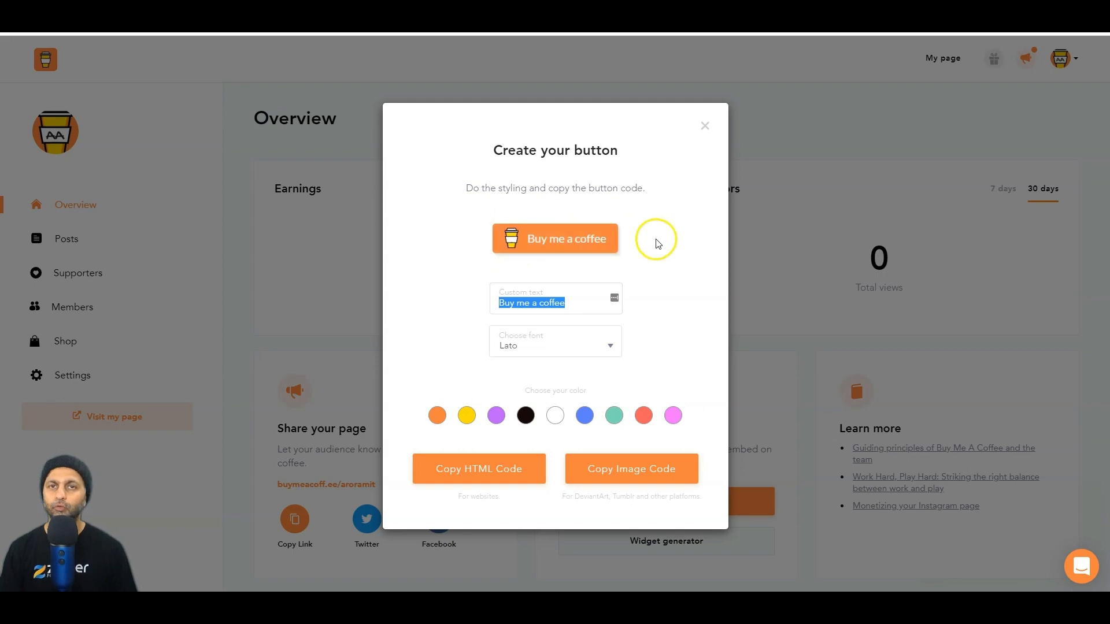
# Try the Arial and Lato fonts for the coffee button and set its font to Default
pyautogui.click(558, 345)
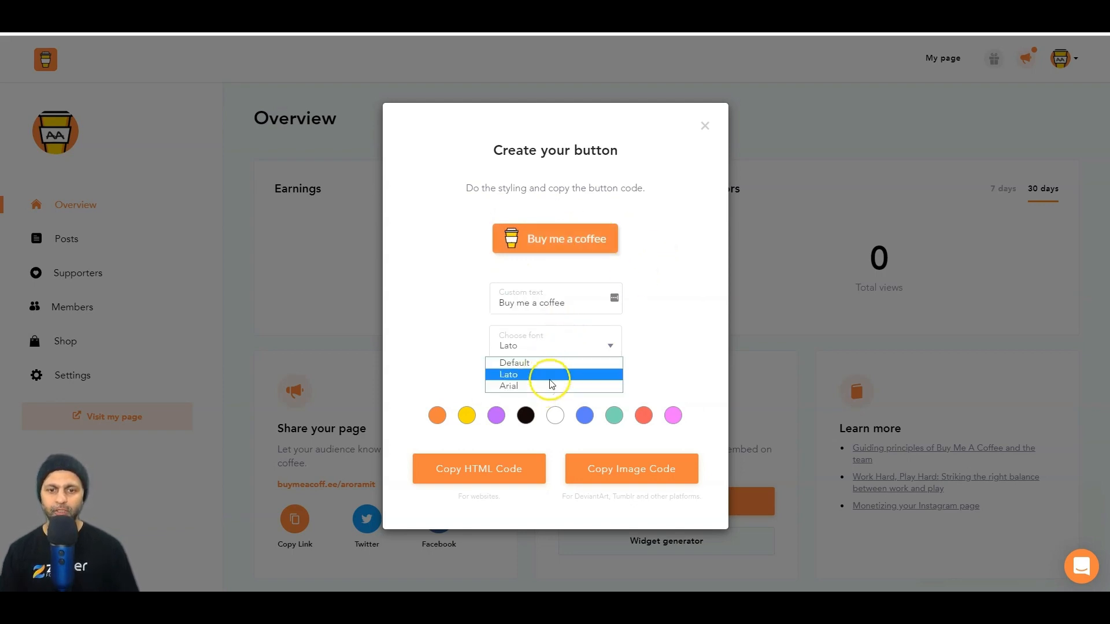
pyautogui.click(549, 386)
pyautogui.click(564, 346)
pyautogui.click(559, 374)
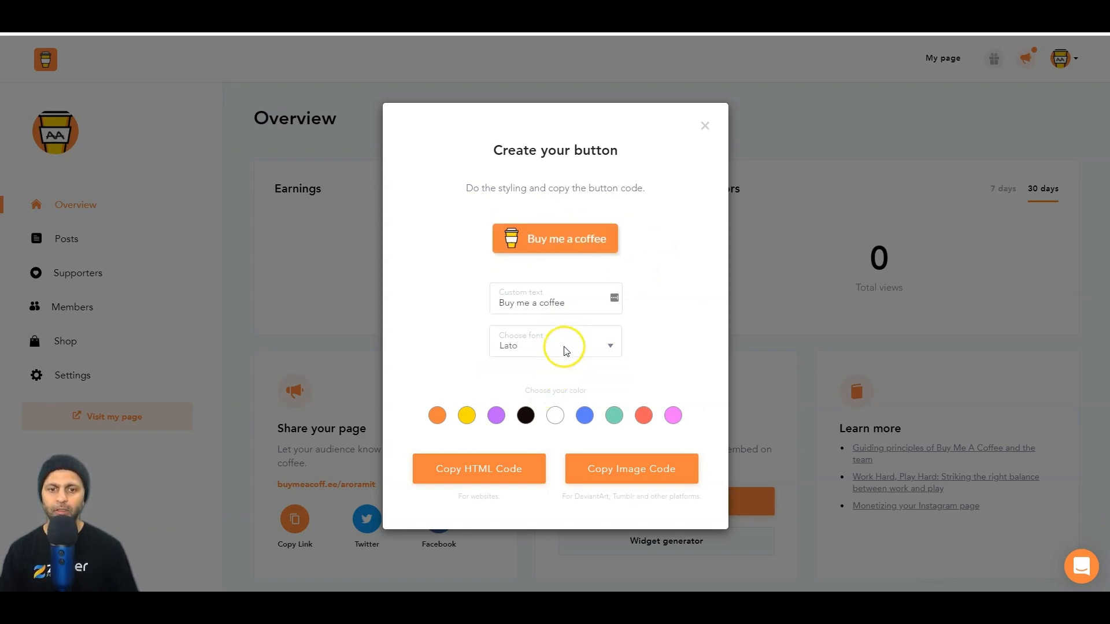
pyautogui.click(566, 350)
pyautogui.click(565, 361)
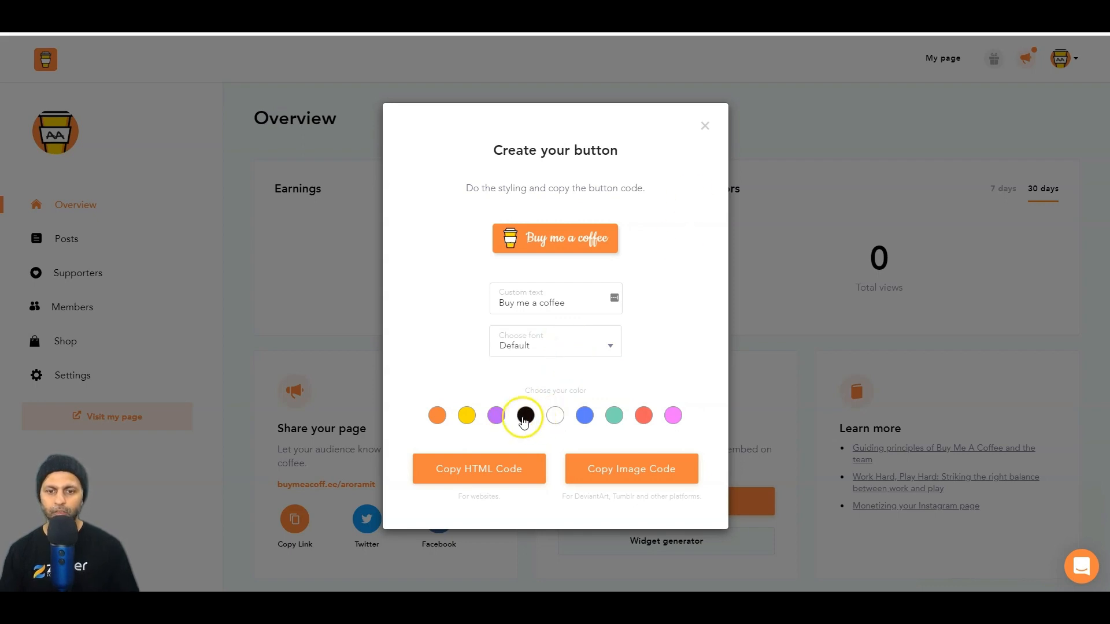
# Try black and yellow for the coffee button, set its color back to orange and copy its HTML code
pyautogui.click(524, 416)
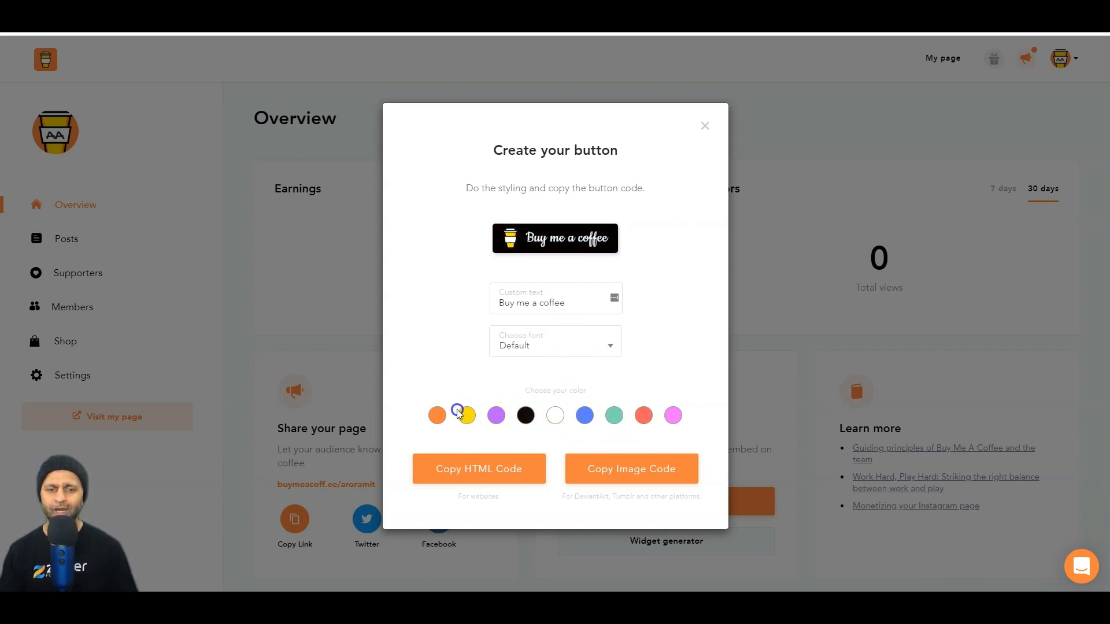
pyautogui.click(437, 415)
pyautogui.click(689, 392)
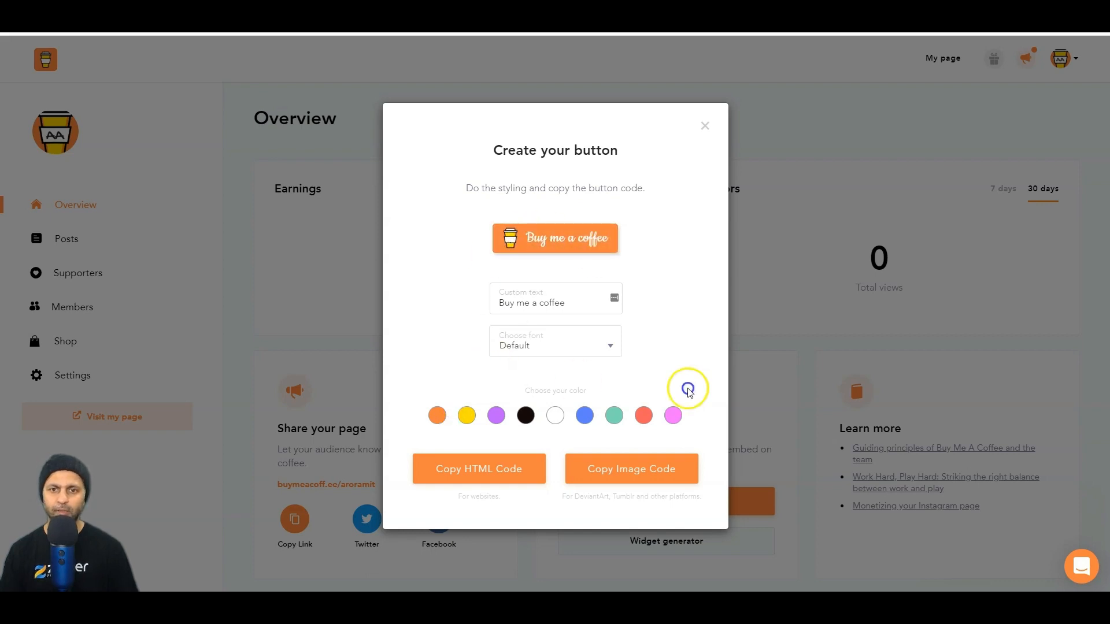
pyautogui.click(466, 416)
pyautogui.click(437, 415)
pyautogui.click(470, 376)
pyautogui.click(470, 464)
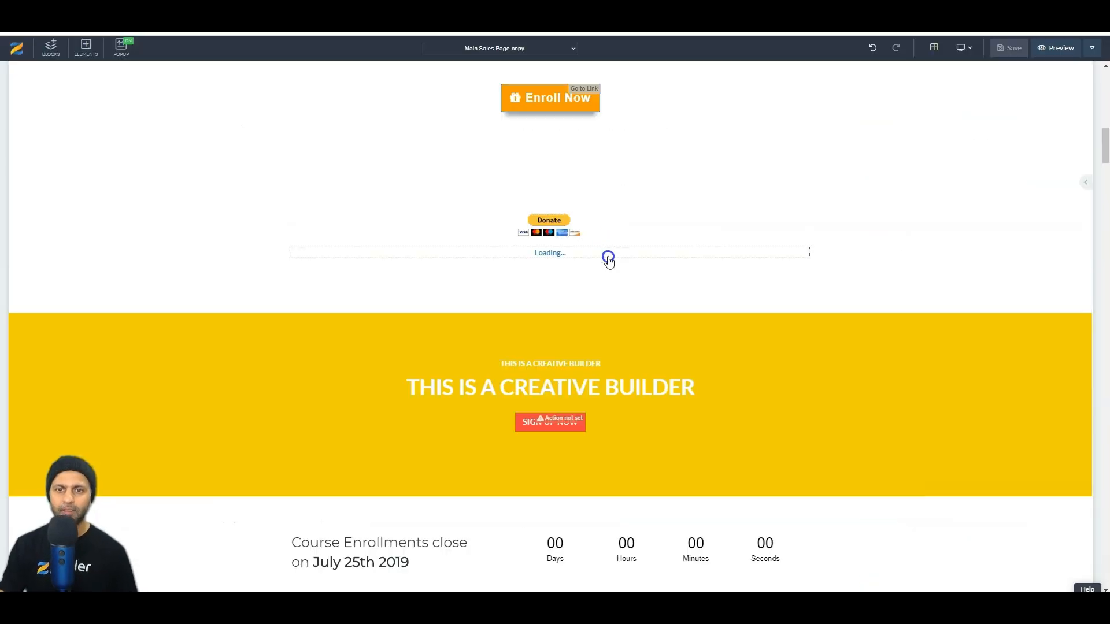
# Add the coffee button's code above the Donate button on the sales page and open the button from the page preview
pyautogui.click(569, 255)
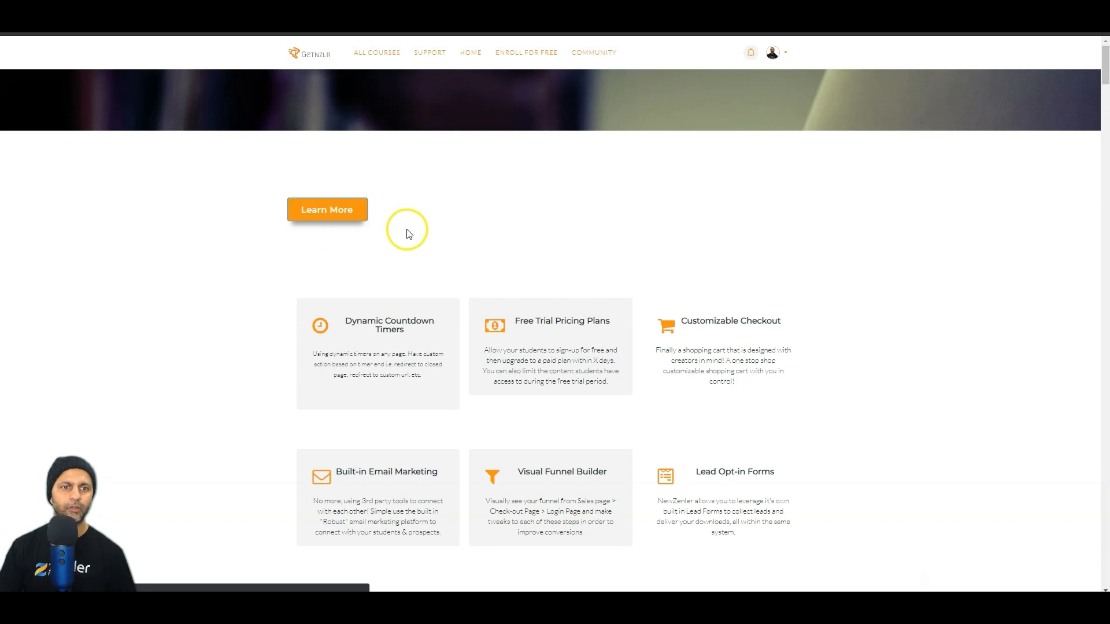
pyautogui.scroll(-6, 483, 202)
pyautogui.scroll(-9, 483, 207)
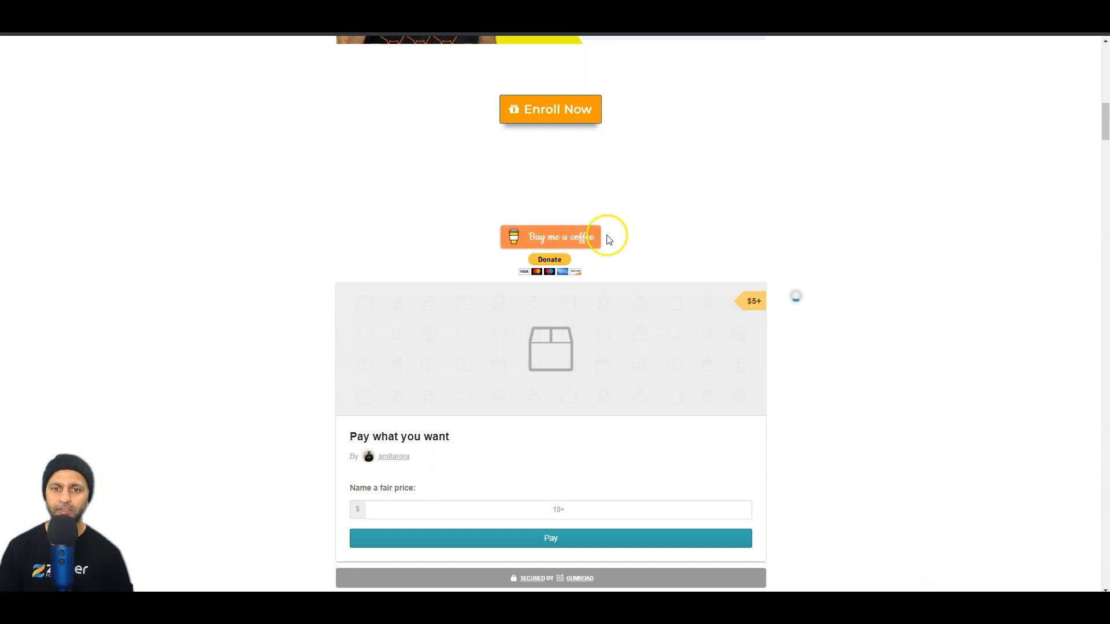
pyautogui.click(589, 241)
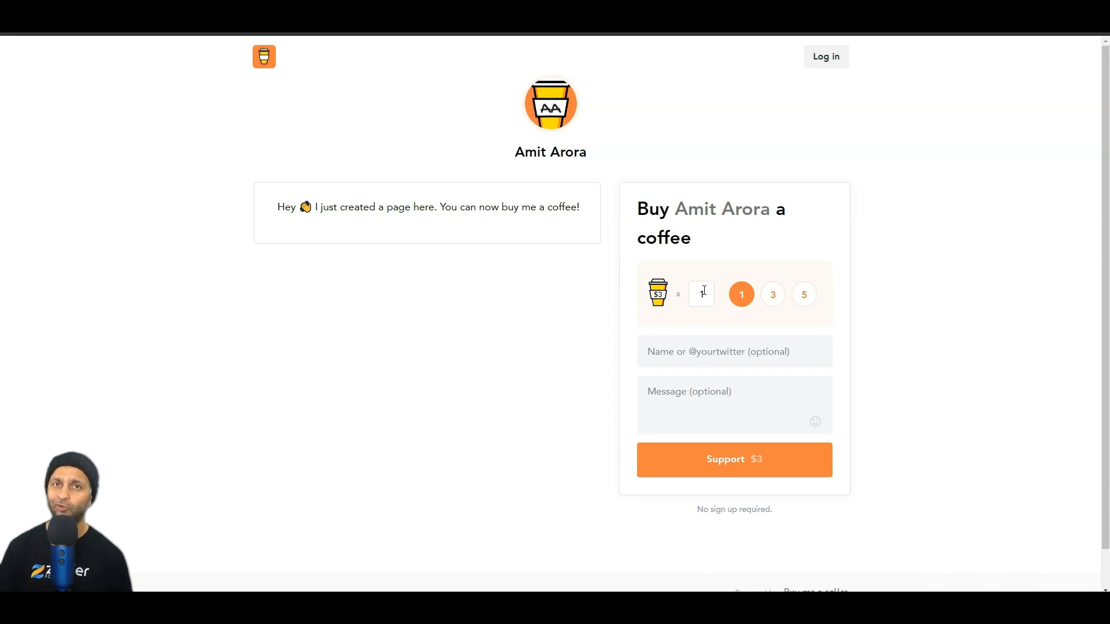
# Try the 3 and 5 coffee amounts on the support page, set the quantity to 200 and proceed to payment
pyautogui.doubleClick(658, 295)
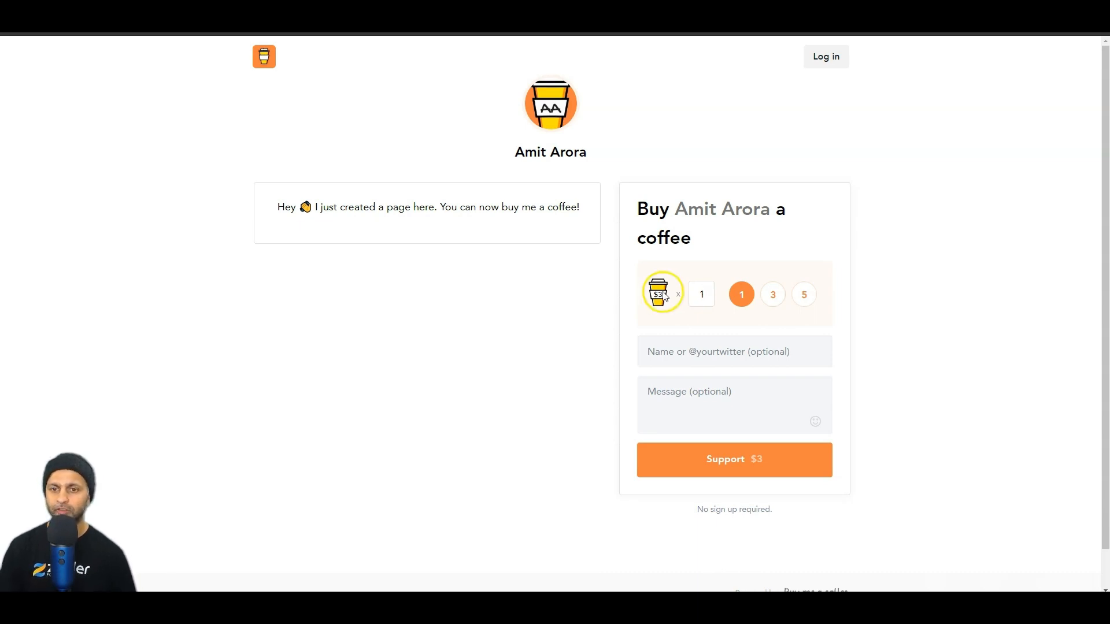
pyautogui.click(772, 295)
pyautogui.click(803, 298)
pyautogui.moveTo(710, 298); pyautogui.dragTo(682, 303)
pyautogui.write('200')
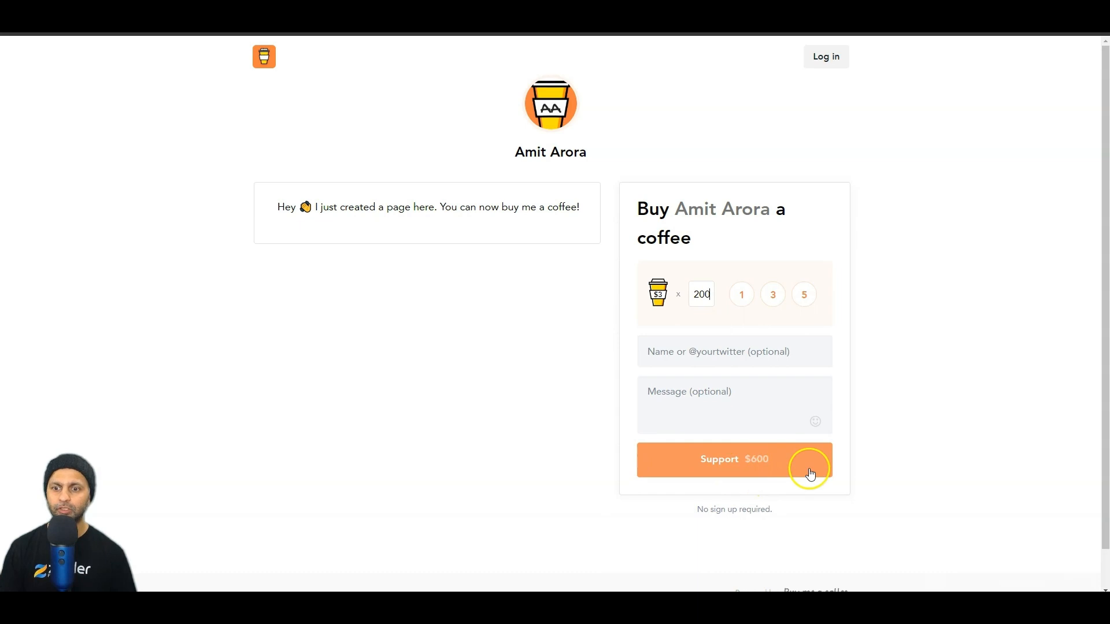
pyautogui.scroll(-1, 722, 352)
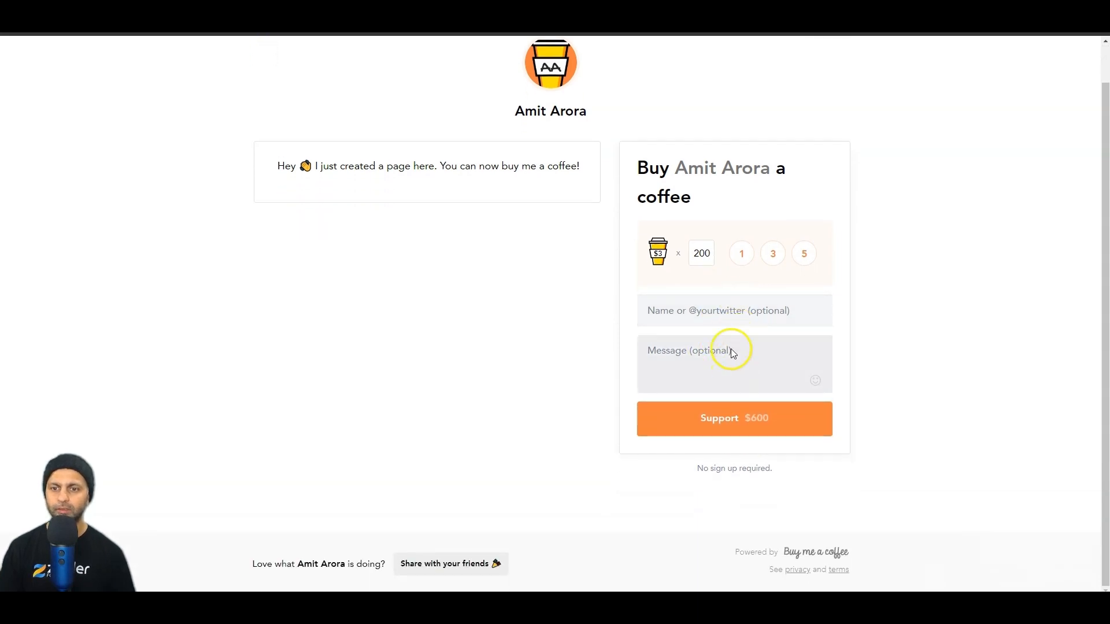
pyautogui.click(757, 414)
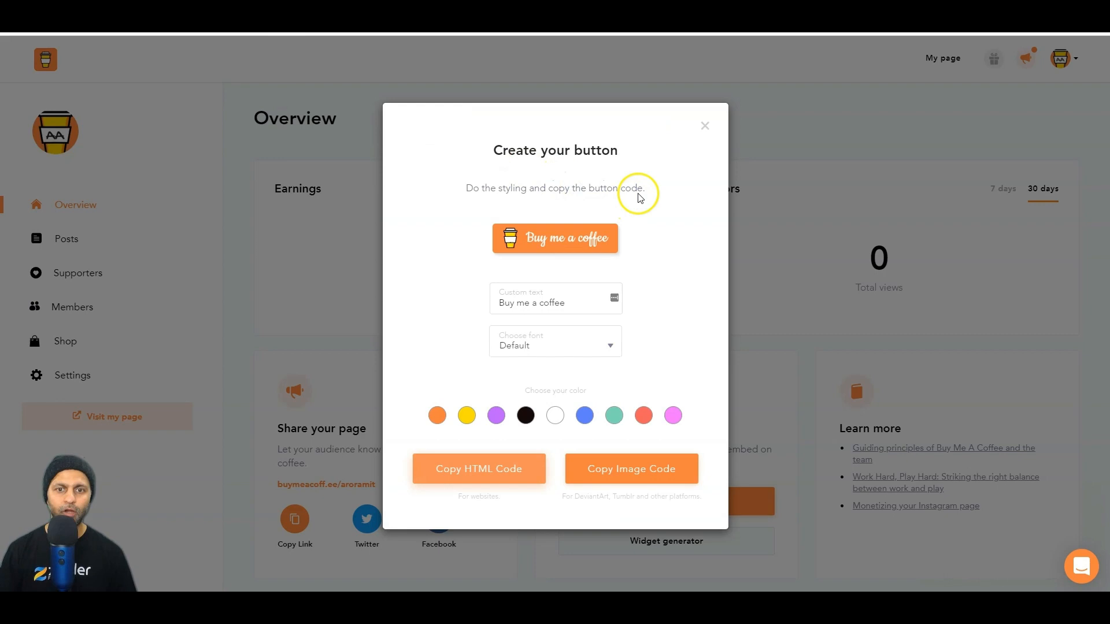
# Close the button generator and examine the payment, currency, personal link, NSFW and Google Analytics options in the general settings
pyautogui.click(704, 125)
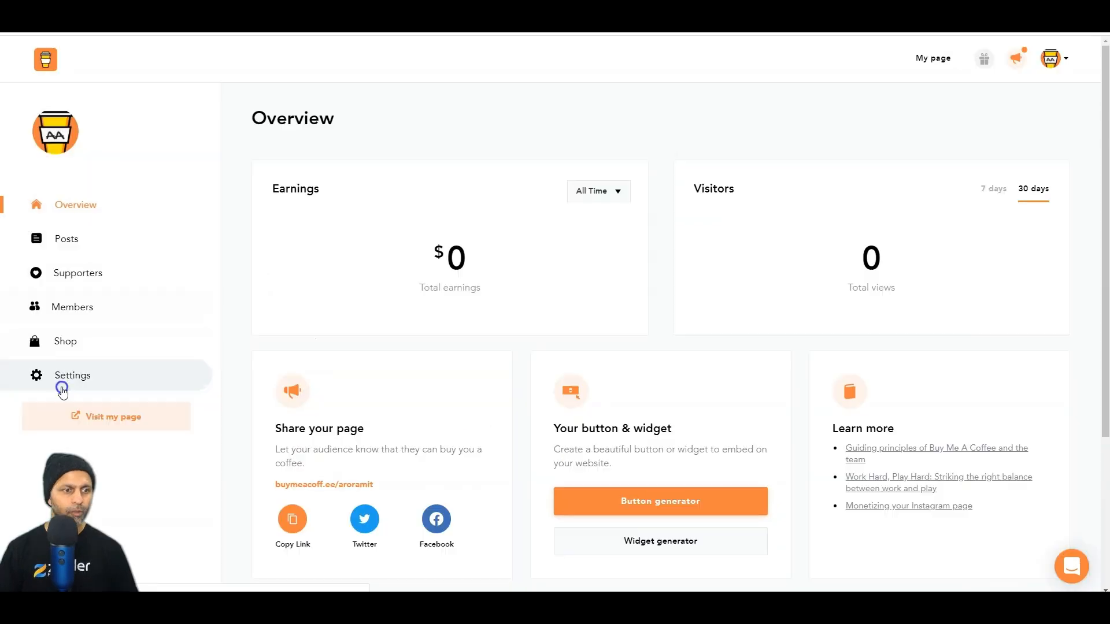
pyautogui.click(63, 390)
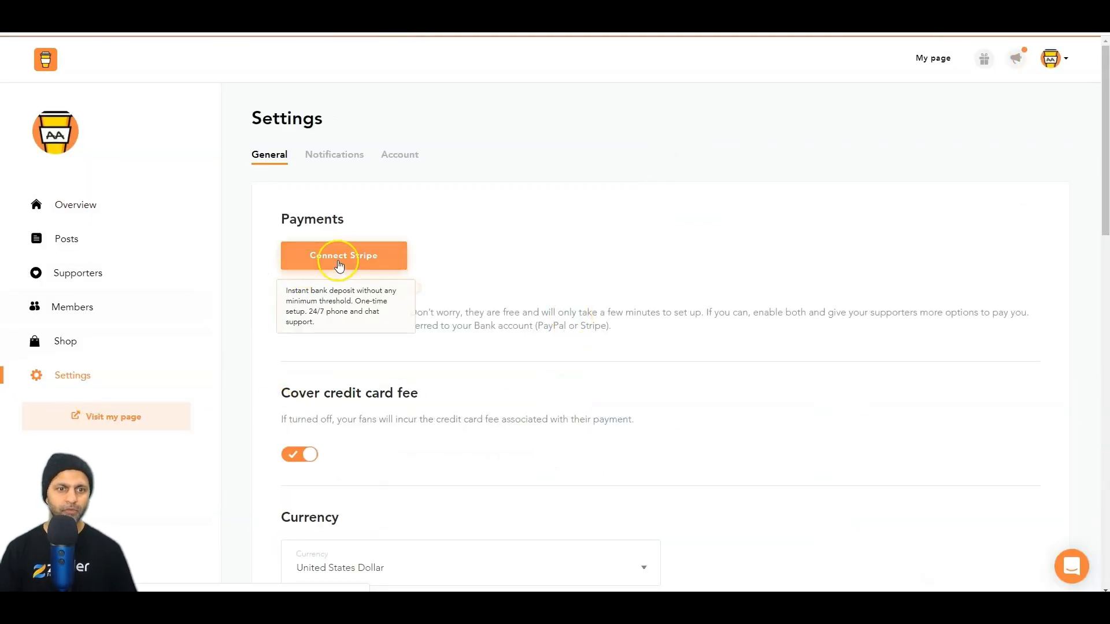
pyautogui.click(651, 259)
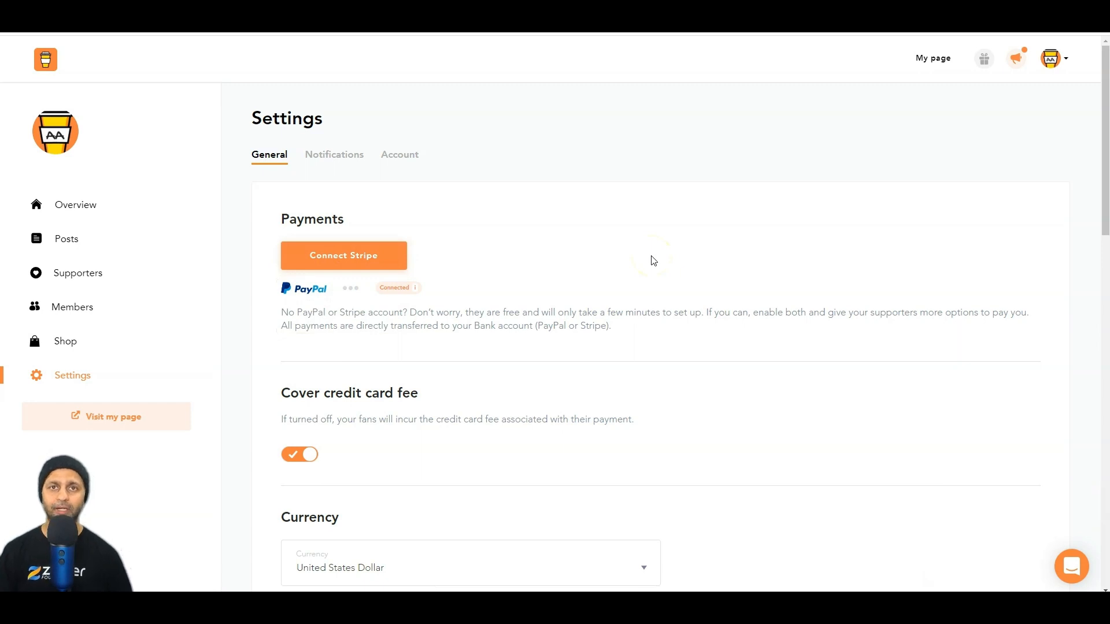
pyautogui.click(422, 294)
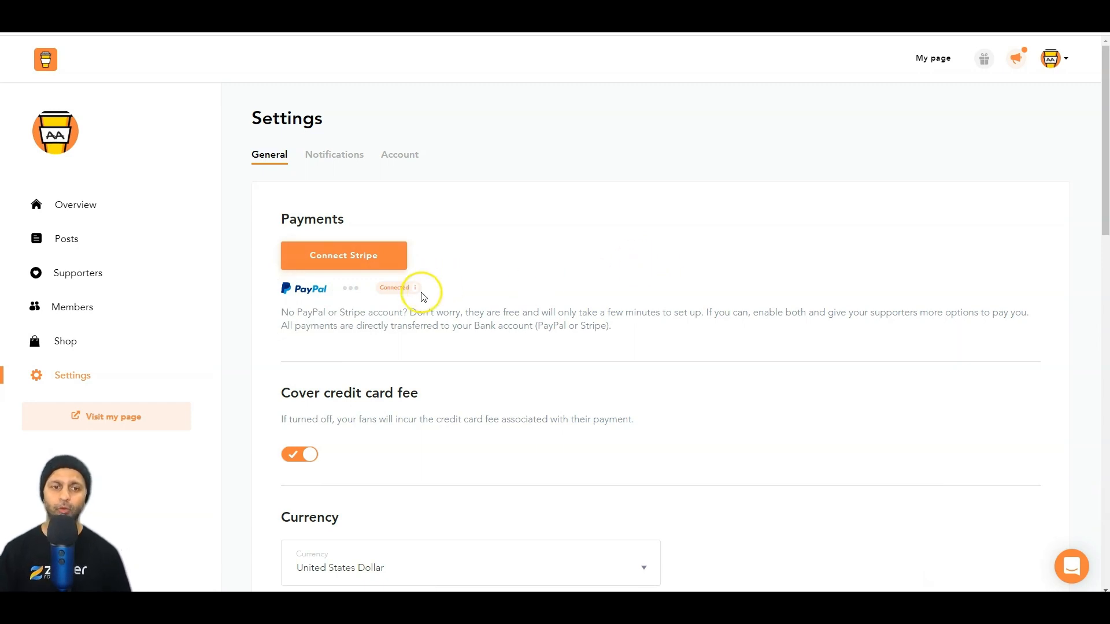
pyautogui.scroll(-6, 422, 295)
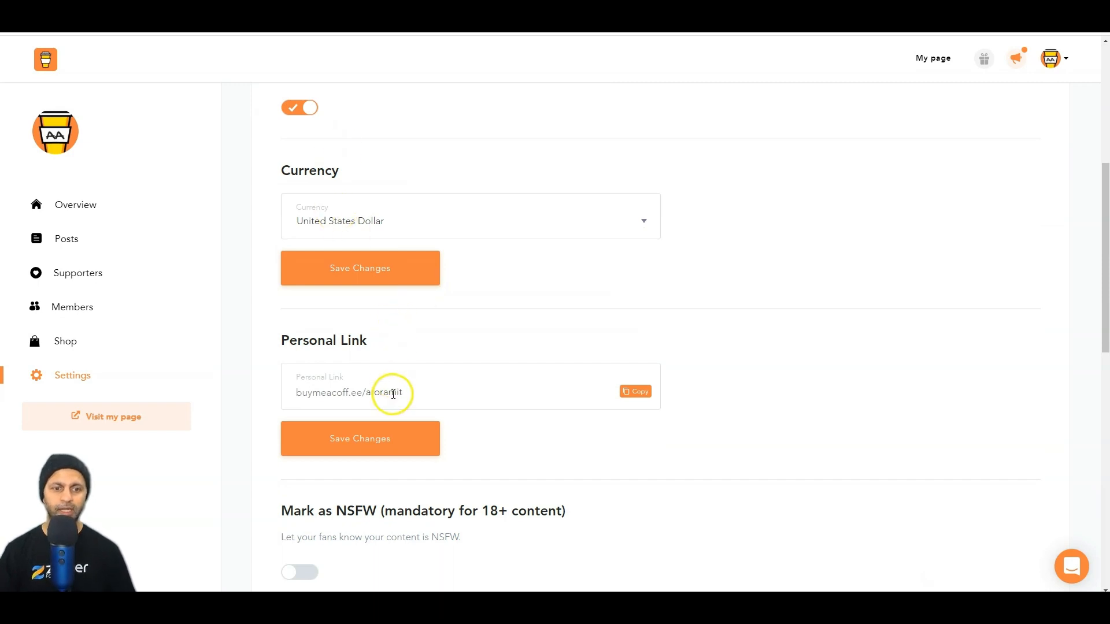
pyautogui.scroll(-5, 393, 393)
pyautogui.moveTo(283, 222); pyautogui.dragTo(637, 227)
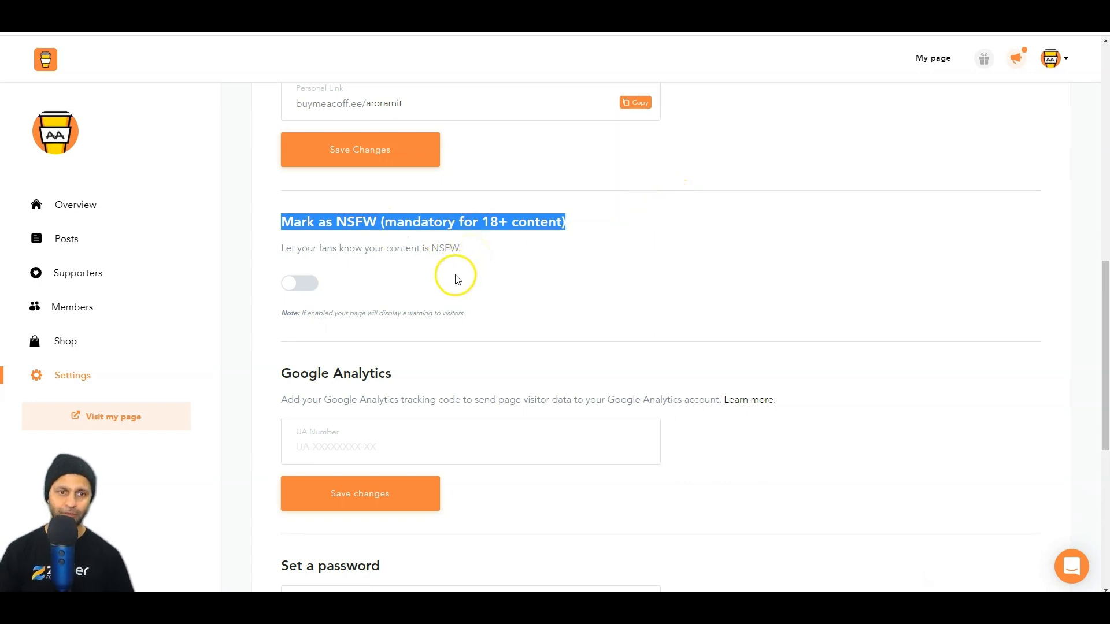
pyautogui.scroll(-3, 370, 243)
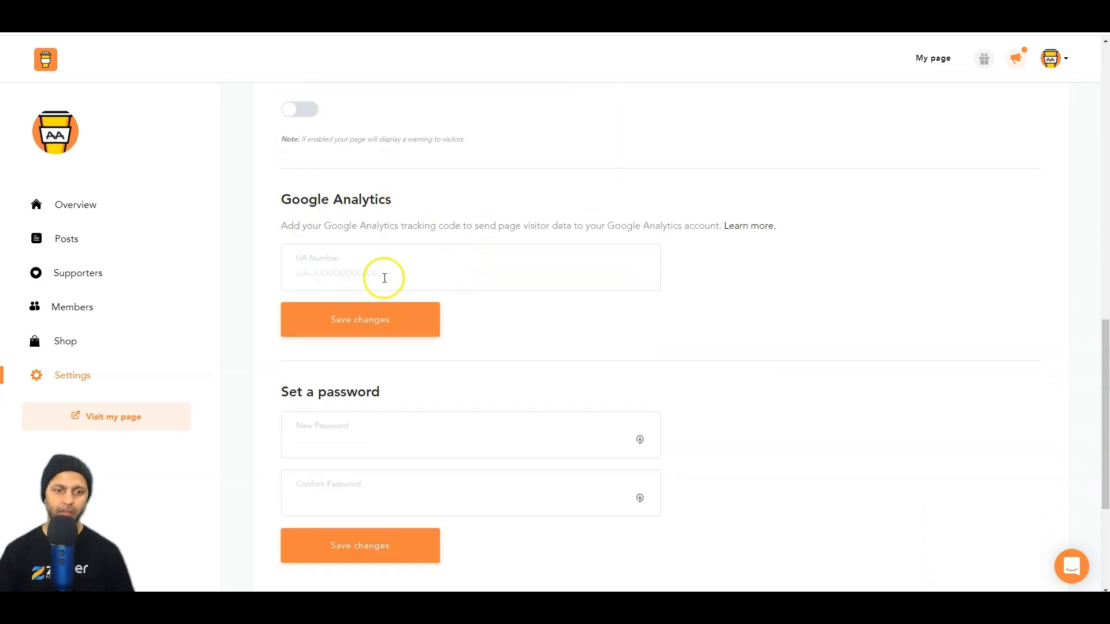
pyautogui.scroll(-4, 483, 359)
pyautogui.scroll(15, 585, 371)
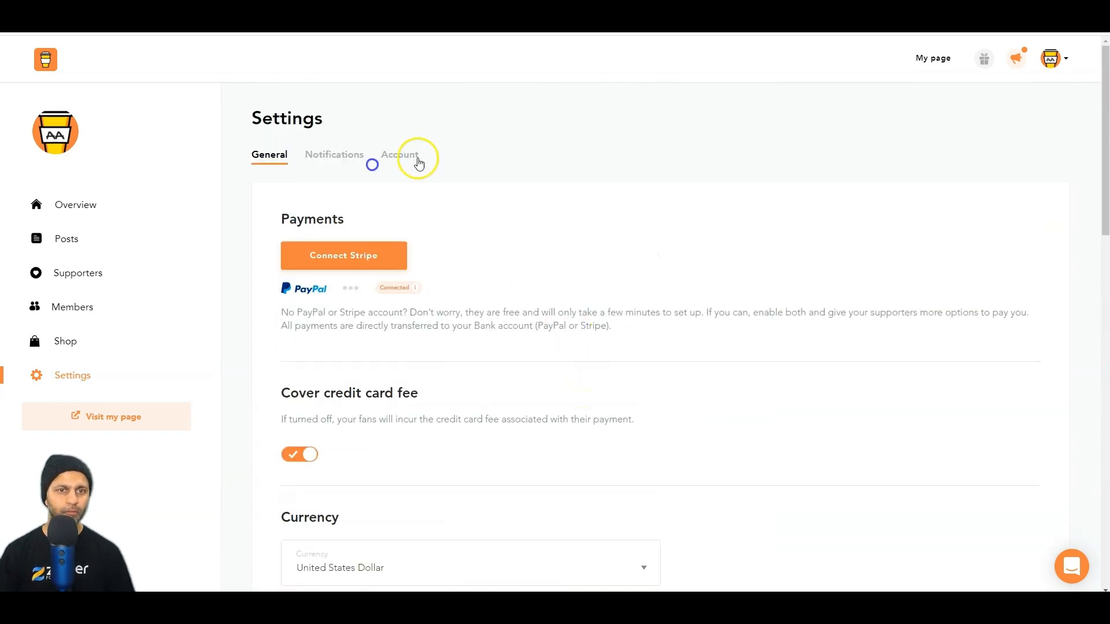
# View the Account and Notifications settings and visit the public Buy Me a Coffee page
pyautogui.click(417, 161)
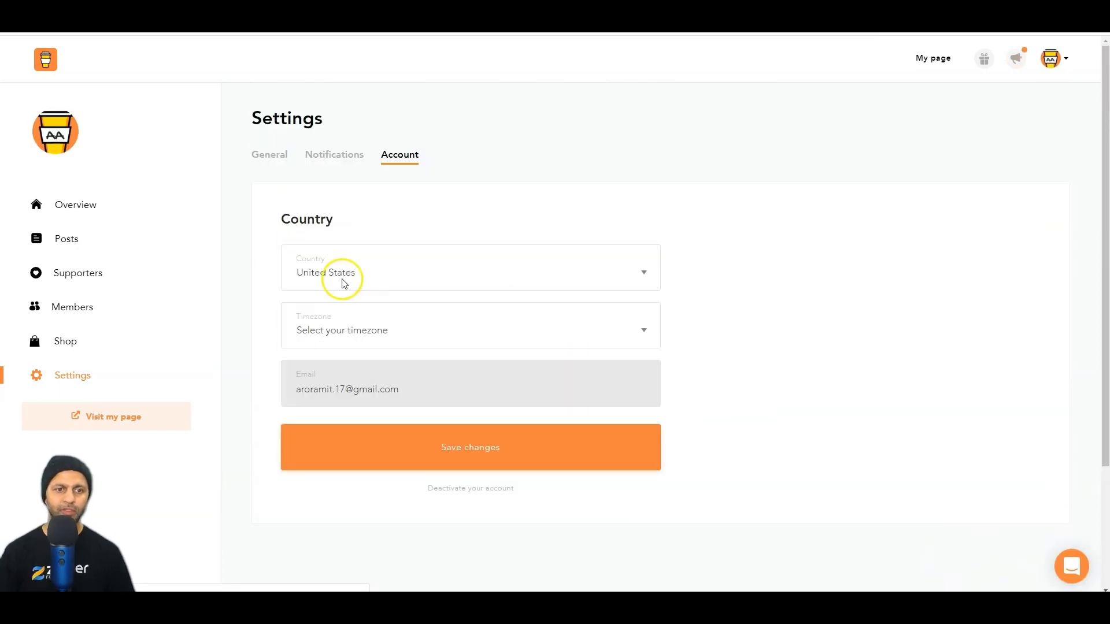
pyautogui.click(350, 158)
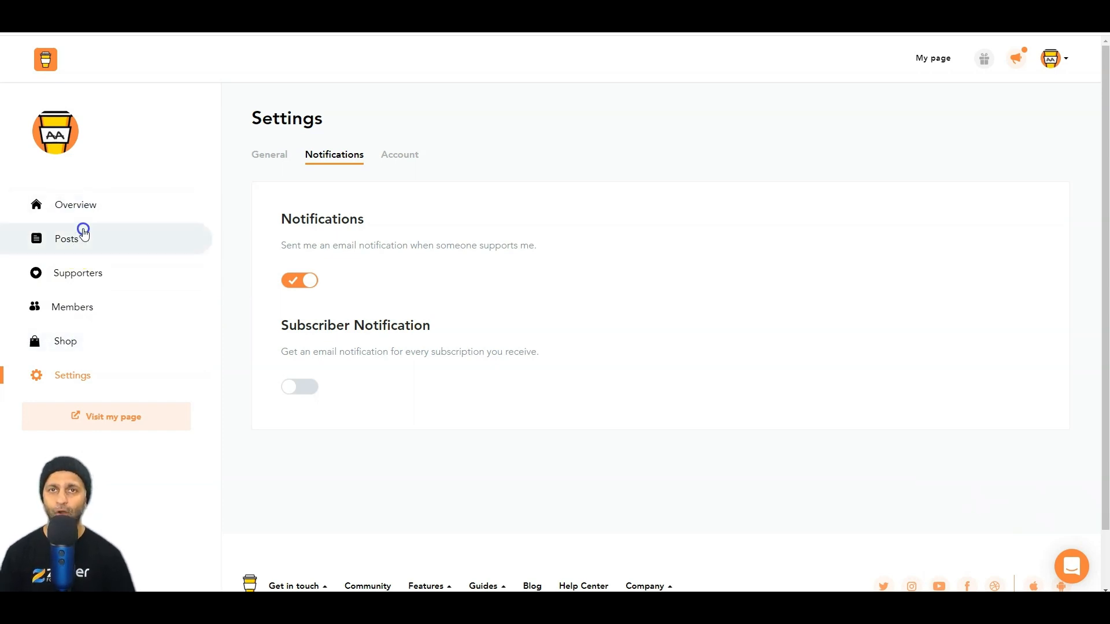
pyautogui.click(100, 418)
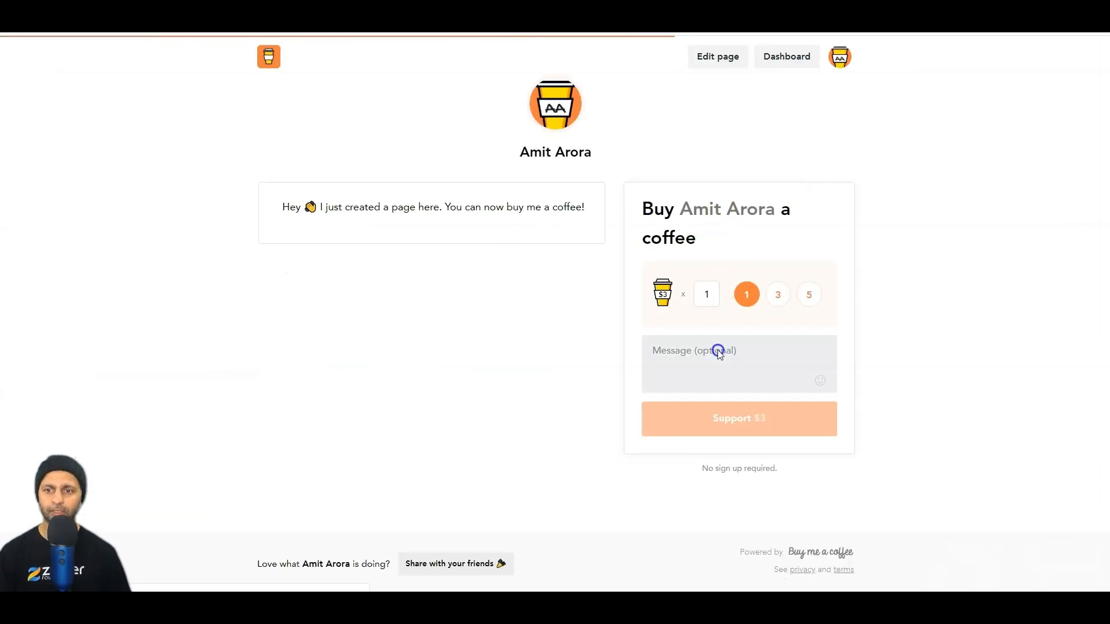
# Examine the supporter settings for renaming "coffee", displaying the supporter count and the one-time payment thank-you message
pyautogui.click(419, 441)
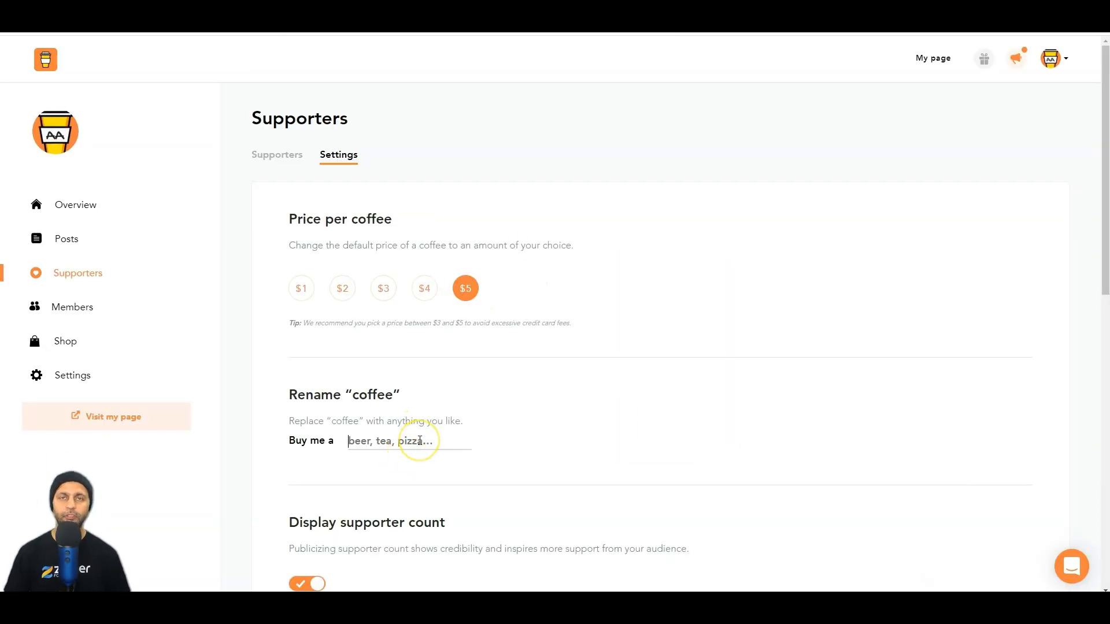
pyautogui.scroll(-2, 421, 439)
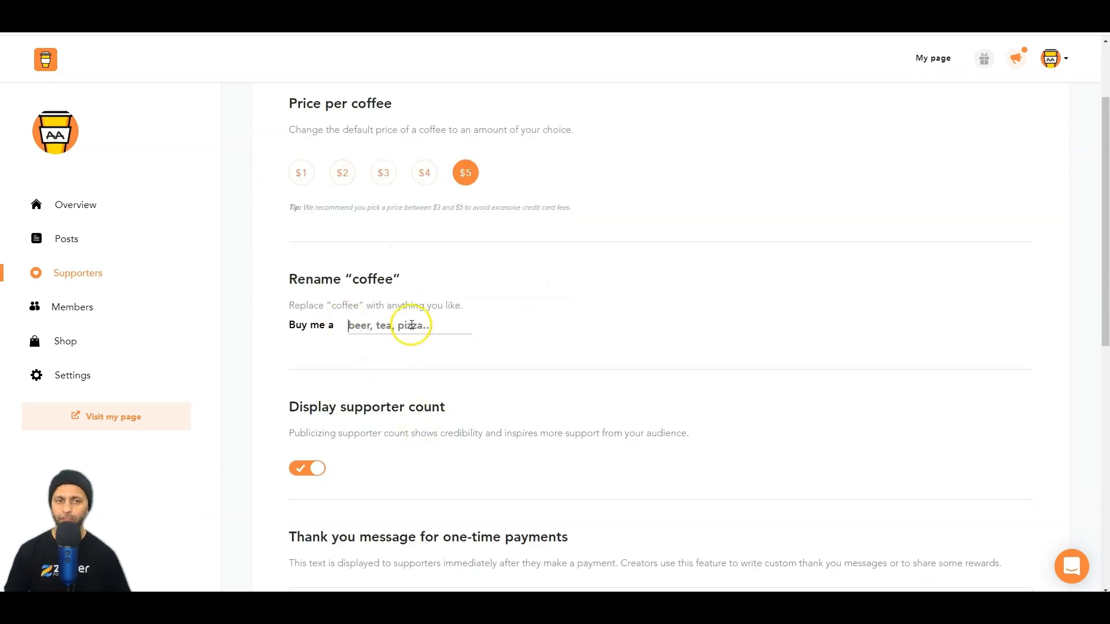
pyautogui.scroll(-2, 409, 347)
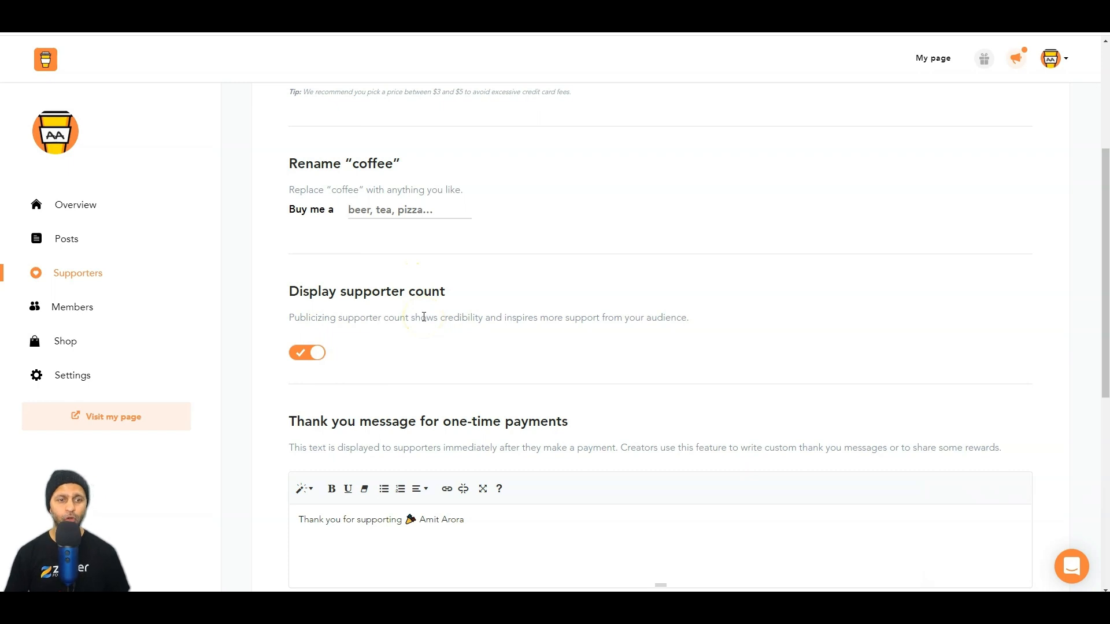
pyautogui.scroll(-2, 423, 316)
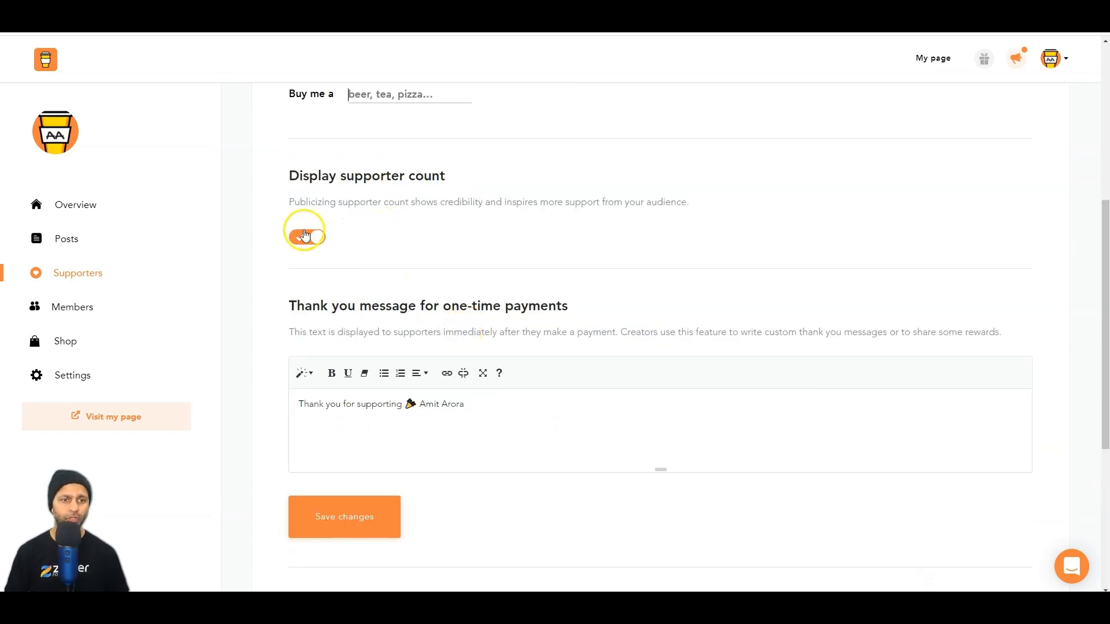
pyautogui.scroll(-2, 301, 219)
pyautogui.click(318, 288)
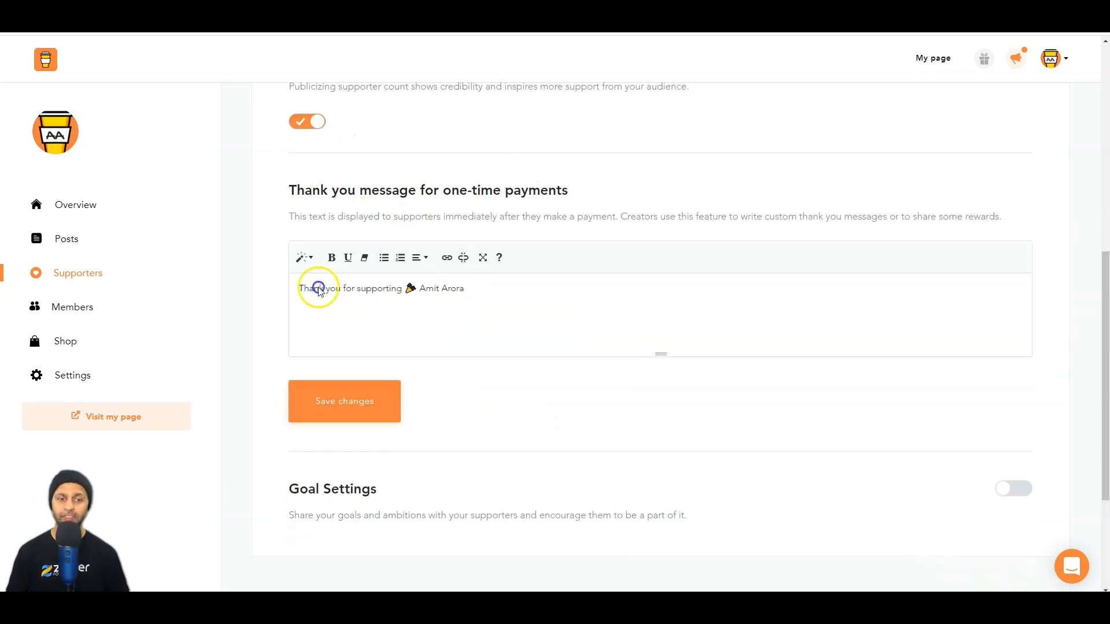
pyautogui.scroll(-3, 397, 496)
pyautogui.click(389, 272)
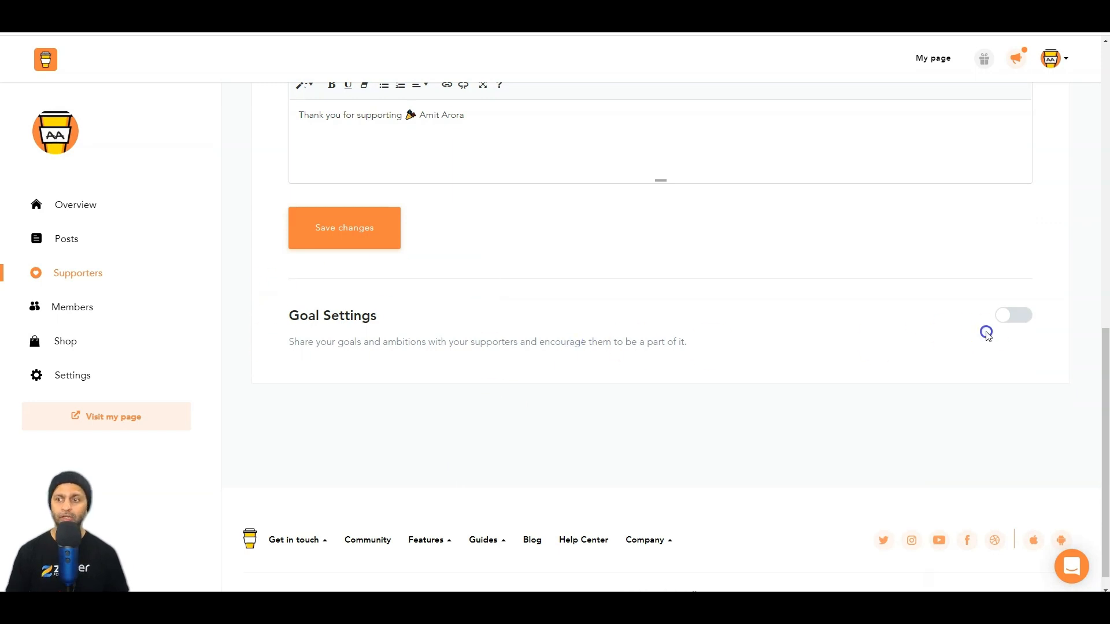
# Turn on Goal Settings for supporters and look over the goal description, goal amount and progress fields
pyautogui.click(1012, 323)
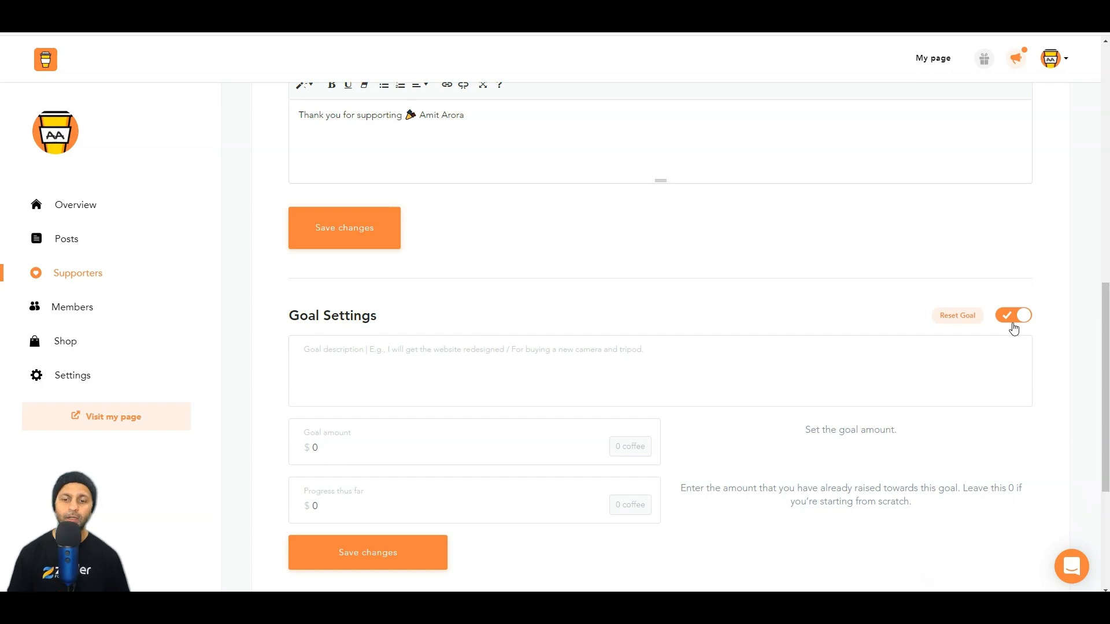
pyautogui.scroll(-3, 607, 446)
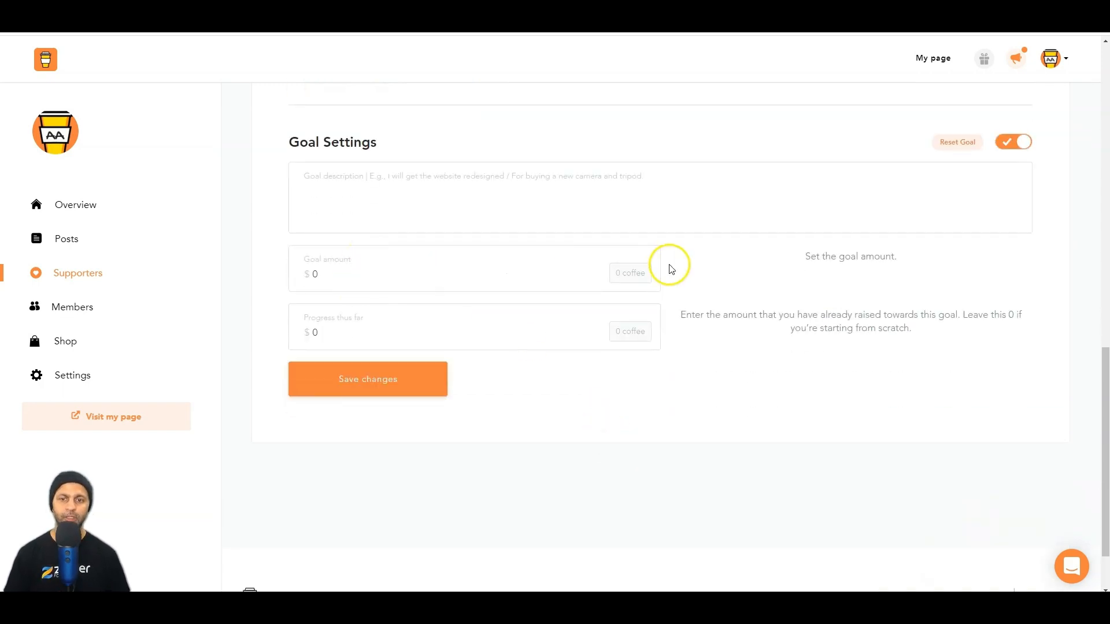
pyautogui.doubleClick(315, 333)
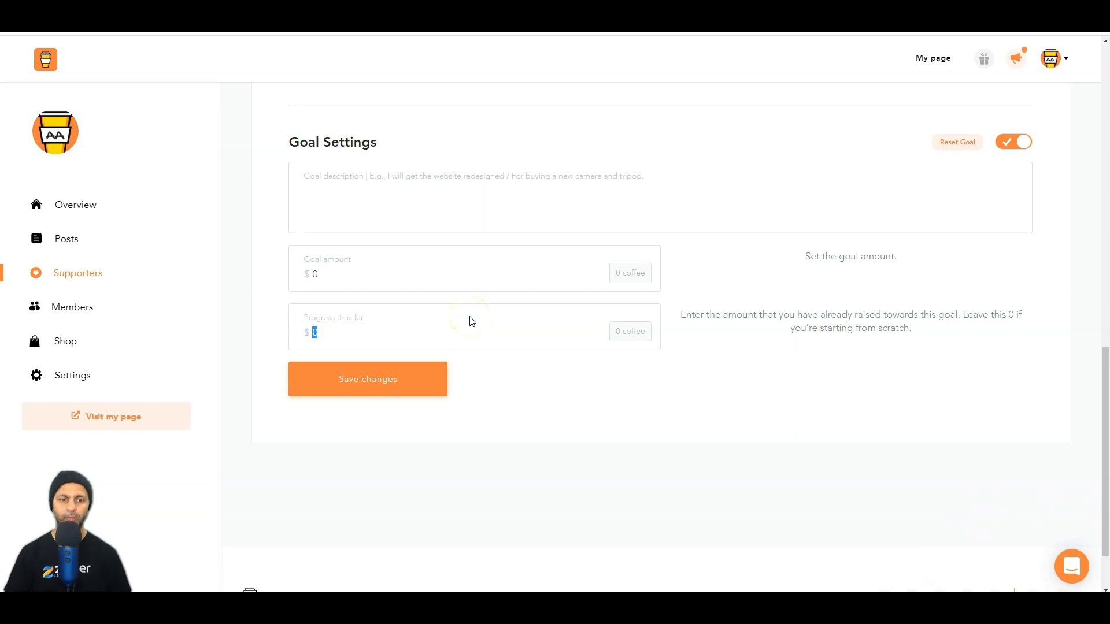
pyautogui.scroll(14, 469, 320)
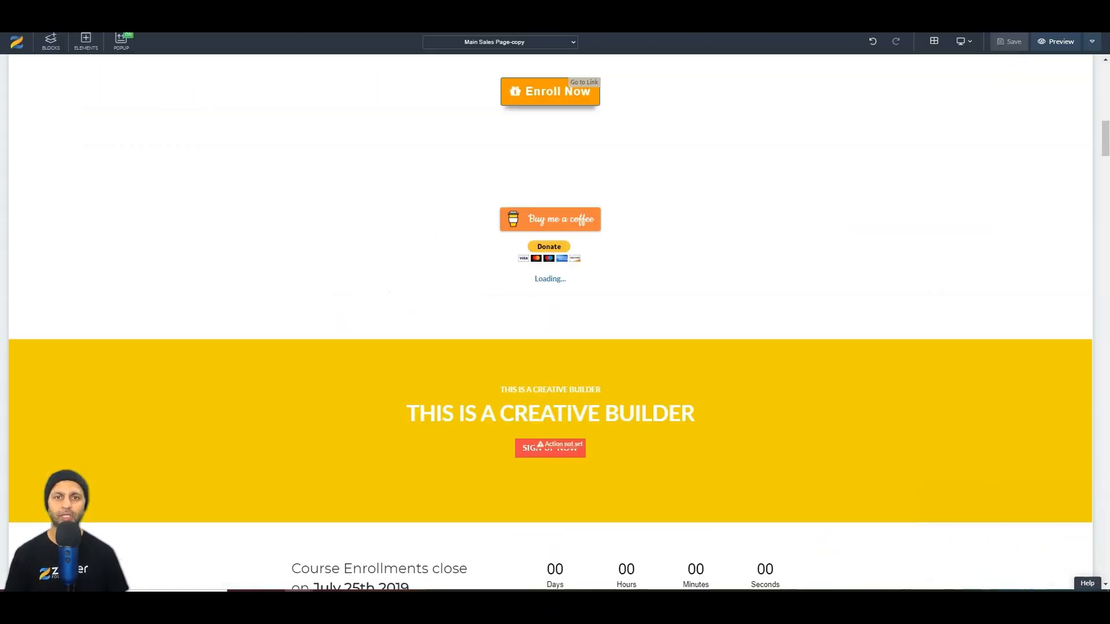
# Return to the sales page editor and add a three-plan pricing block below the "Introduce Your Online Course Title" heading
pyautogui.scroll(-12, 745, 223)
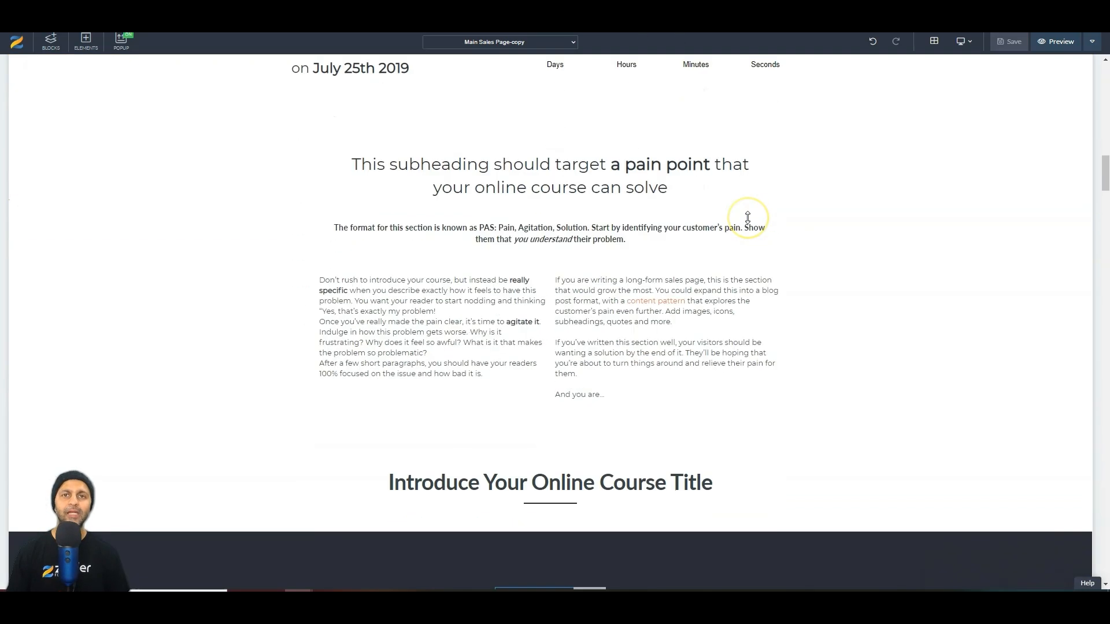
pyautogui.scroll(-3, 632, 270)
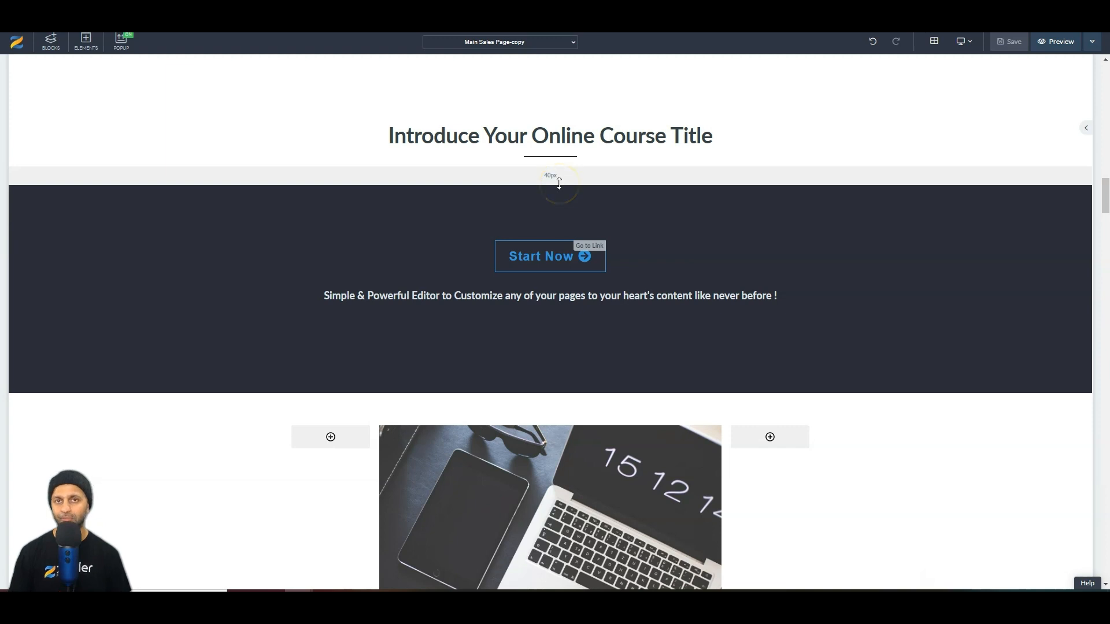
pyautogui.click(50, 41)
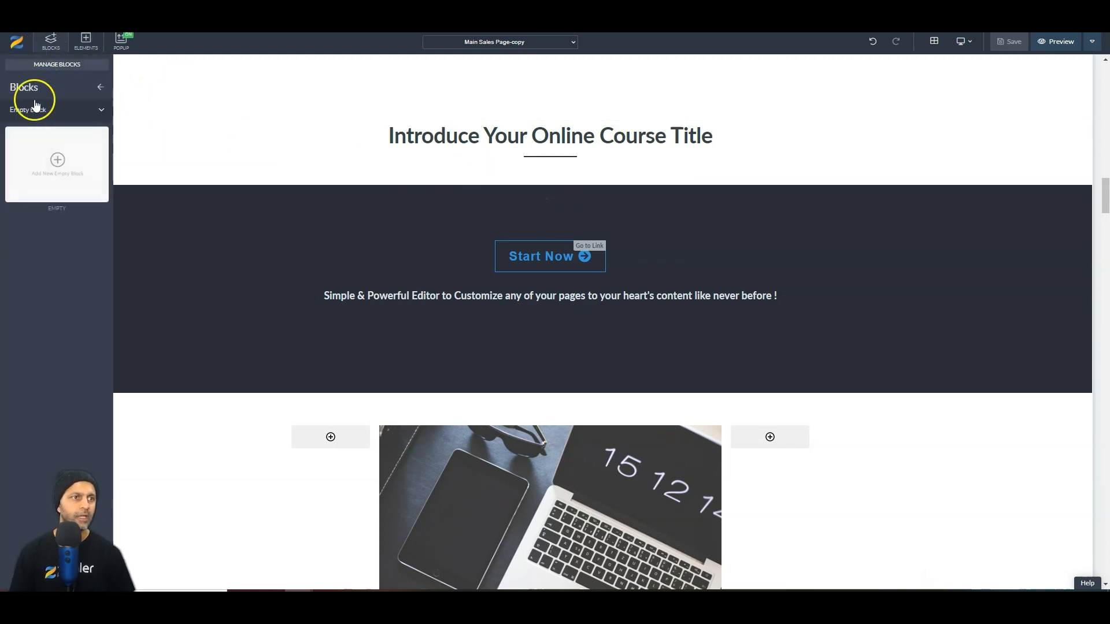
pyautogui.click(103, 111)
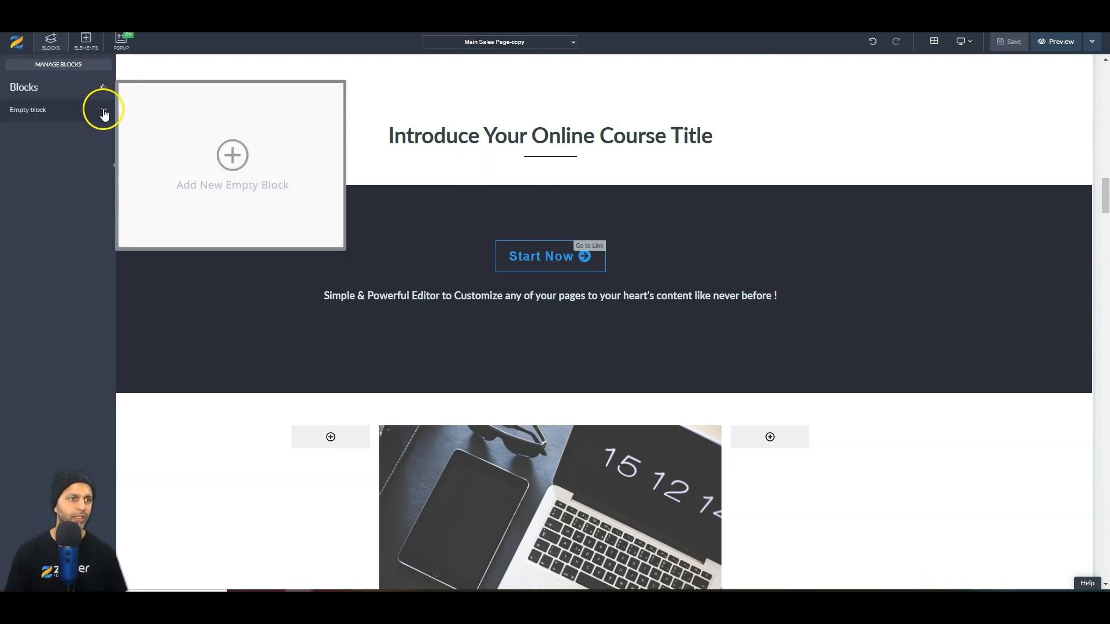
pyautogui.click(70, 317)
pyautogui.moveTo(74, 152); pyautogui.dragTo(574, 215)
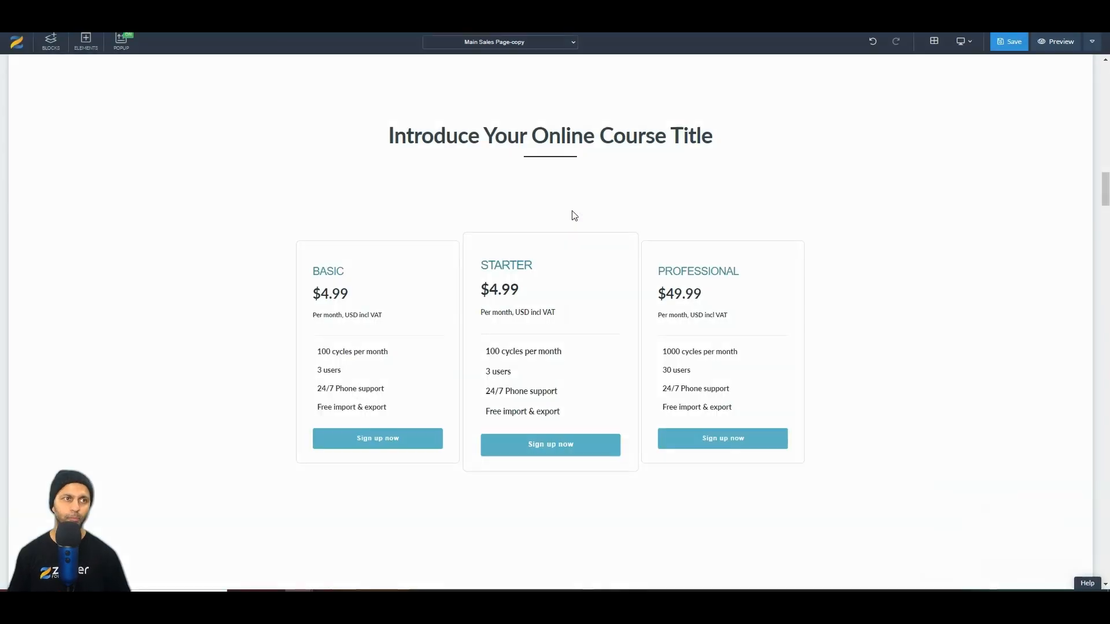
# Select the Basic plan's price amount, and replace the heading above the pricing block with a title beginning "Pay Wha"
pyautogui.click(334, 291)
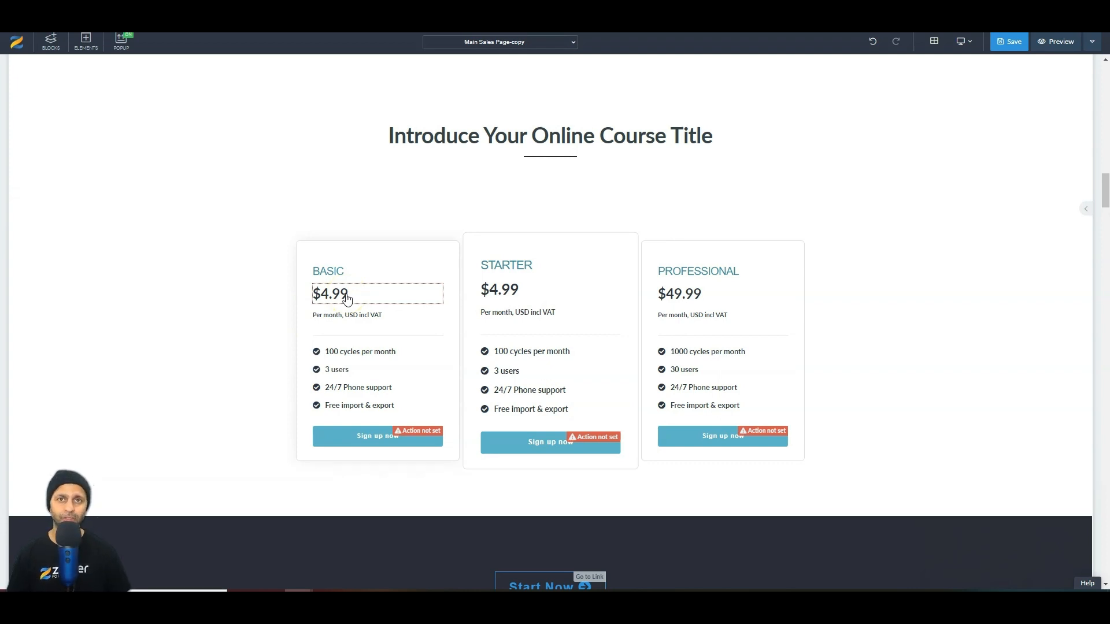
pyautogui.click(346, 296)
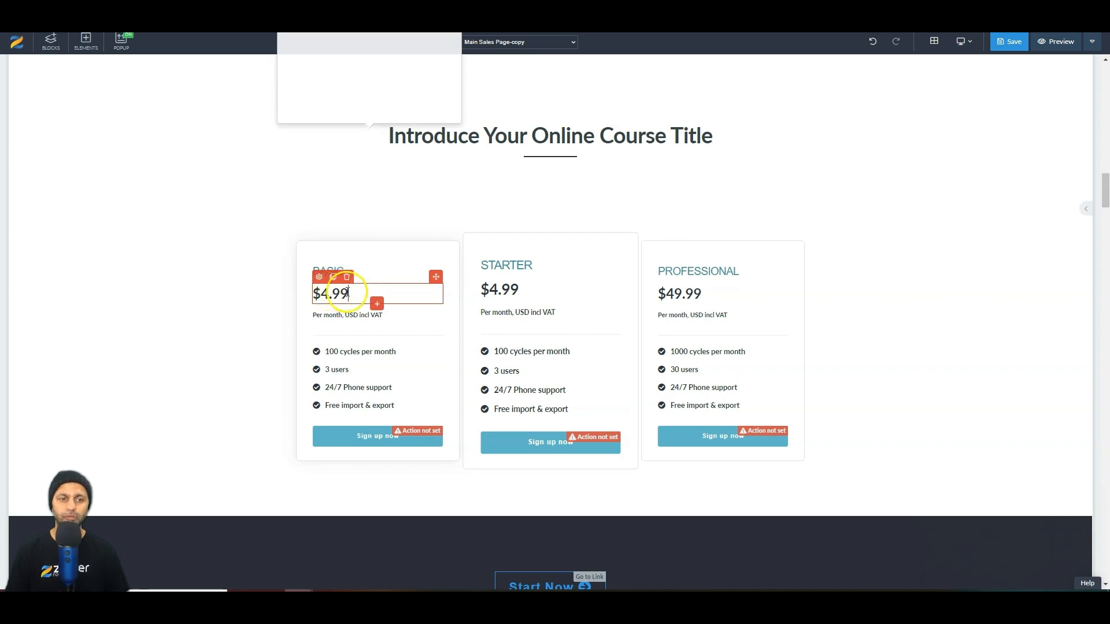
pyautogui.moveTo(349, 294); pyautogui.dragTo(323, 294)
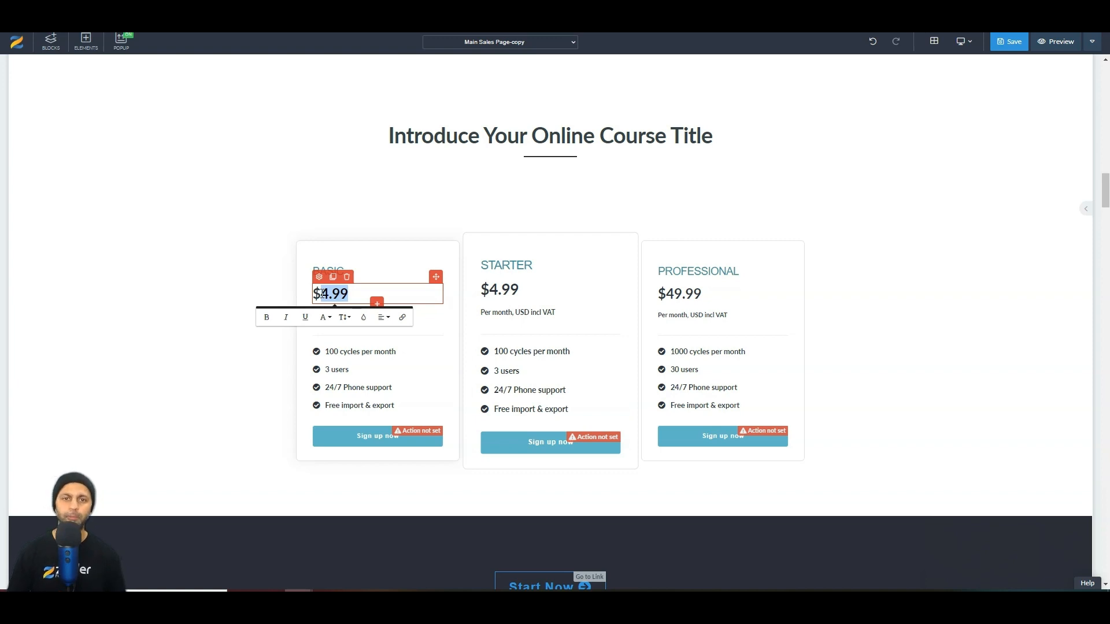
pyautogui.click(655, 141)
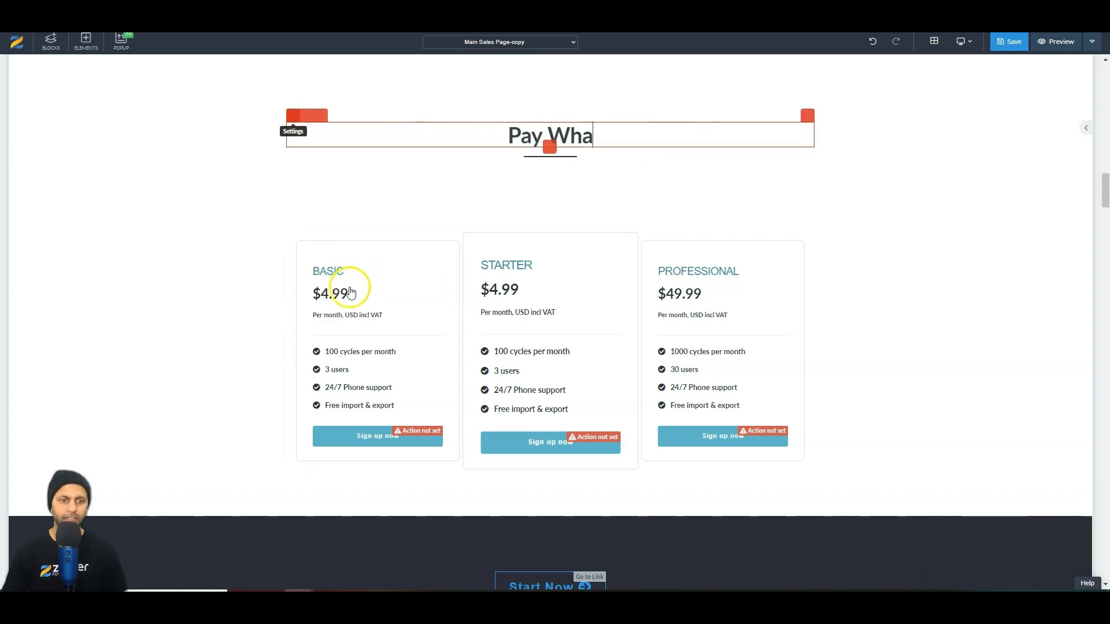